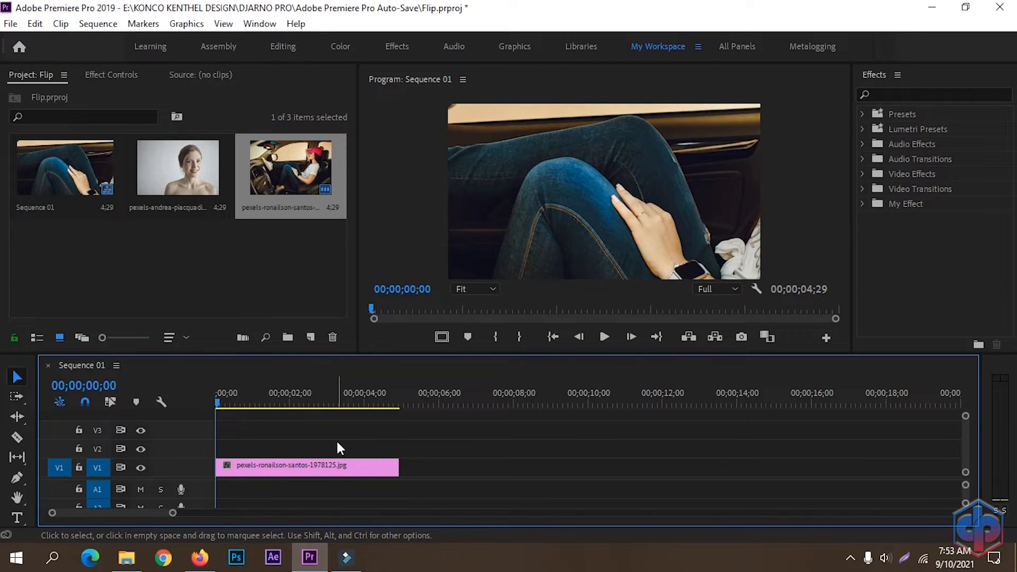
Step: Fit the car photo to the frame, scale it to 120%, and lengthen the clip to 8;11
{"action": "right_click", "coordinate": [287, 473]}
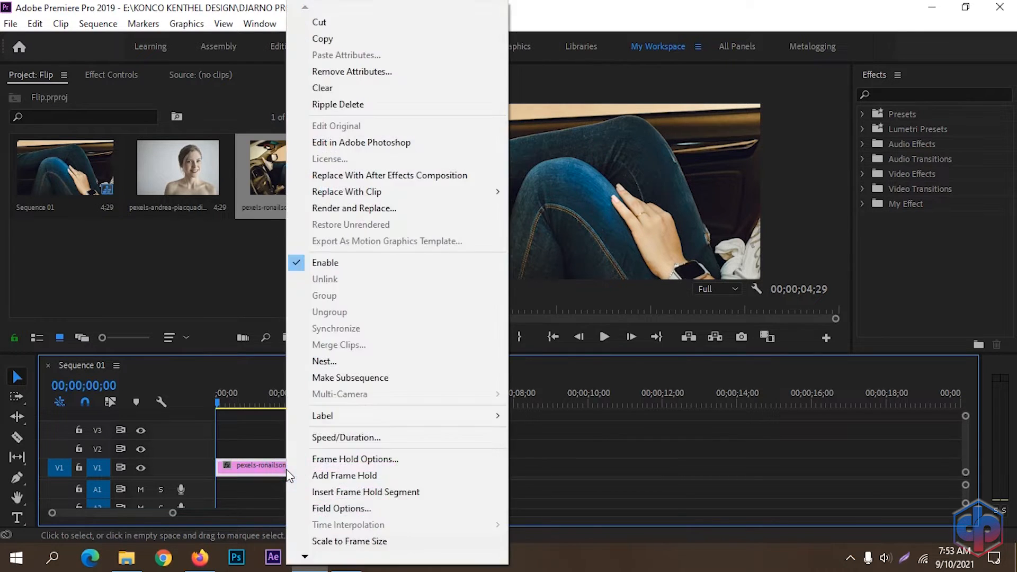
{"action": "left_click", "coordinate": [354, 543]}
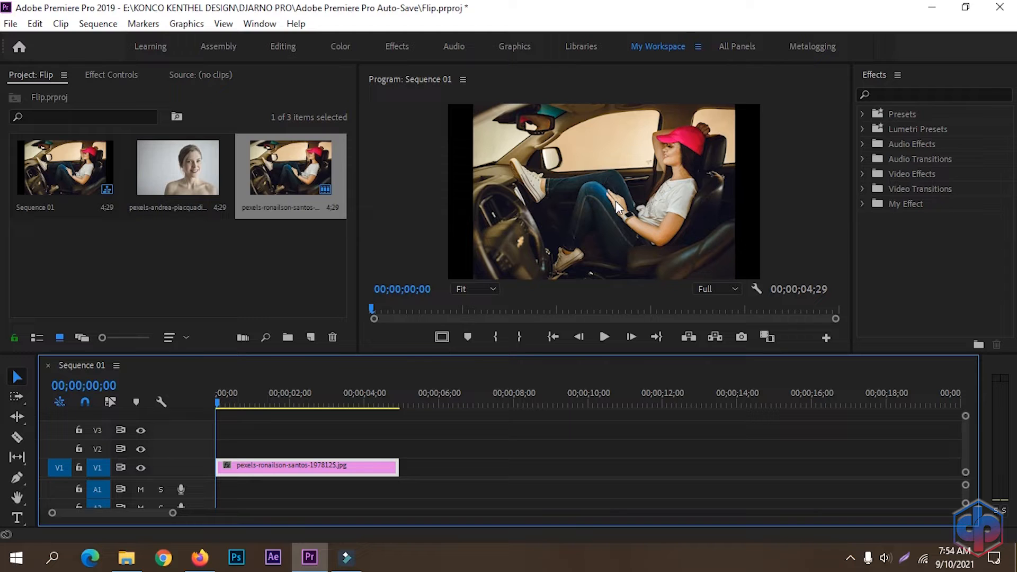
{"action": "left_click", "coordinate": [104, 77]}
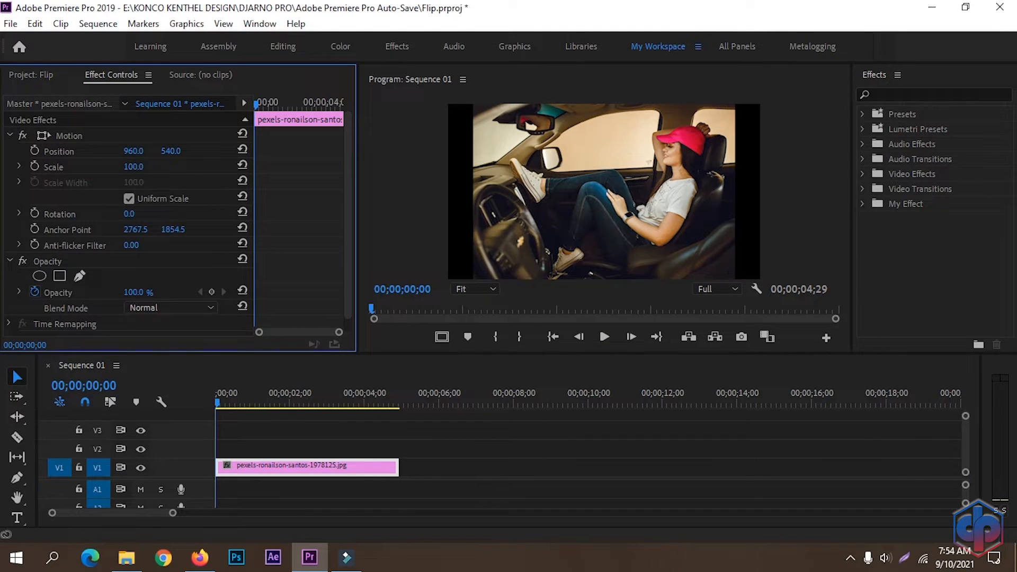
{"action": "left_click_drag", "start_coordinate": [133, 166], "coordinate": [145, 166]}
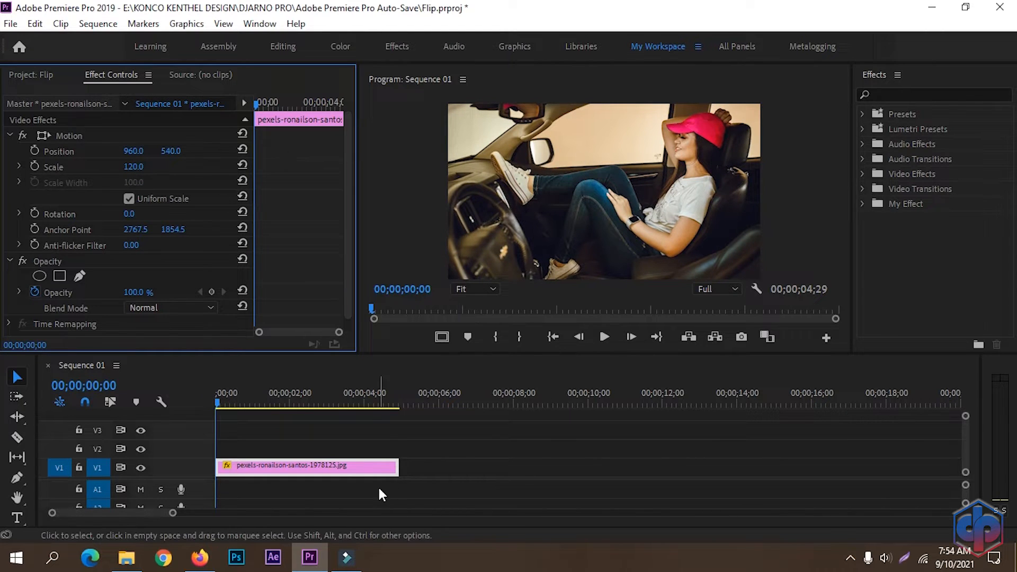
{"action": "left_click_drag", "start_coordinate": [398, 468], "coordinate": [526, 467]}
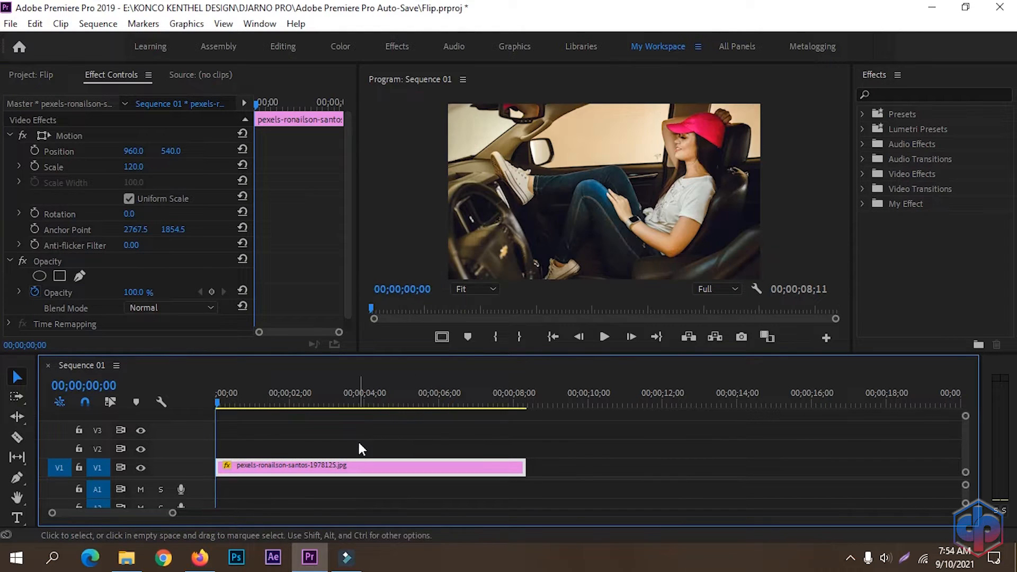
Step: Nest the car photo clip on V1 into a sequence named PIC 1
{"action": "right_click", "coordinate": [332, 471]}
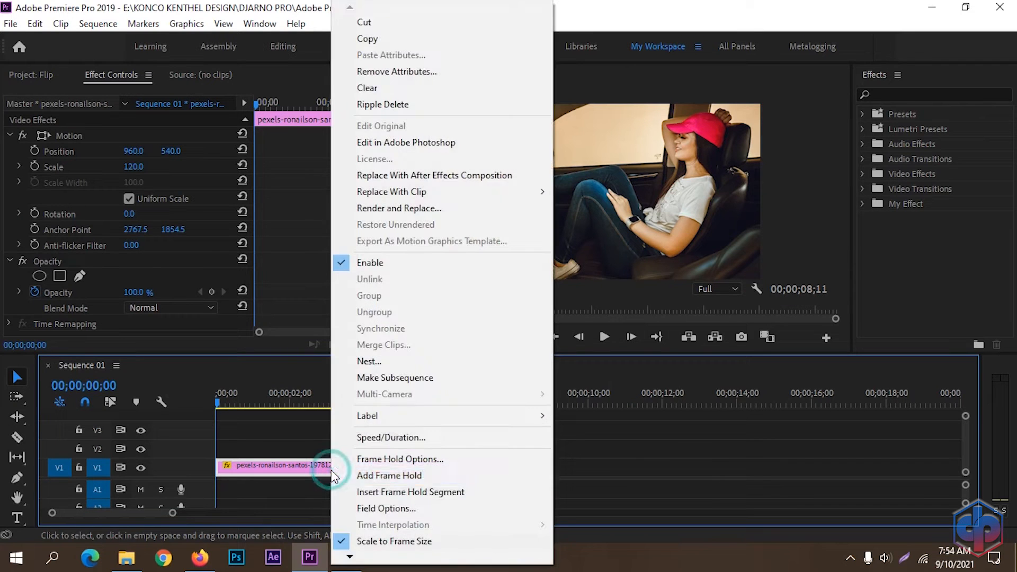
{"action": "left_click", "coordinate": [424, 362]}
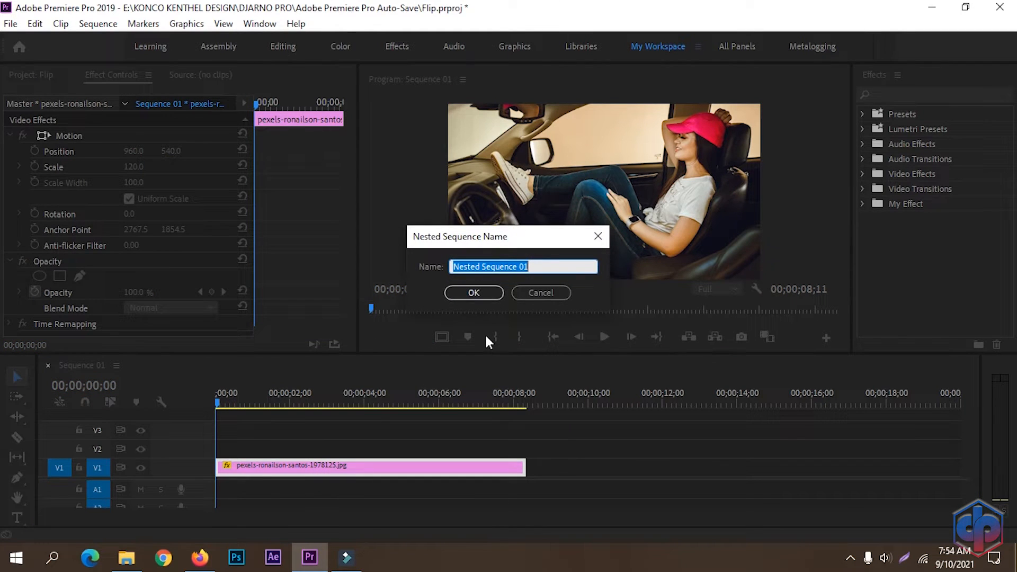
{"action": "type", "text": "PIC 1"}
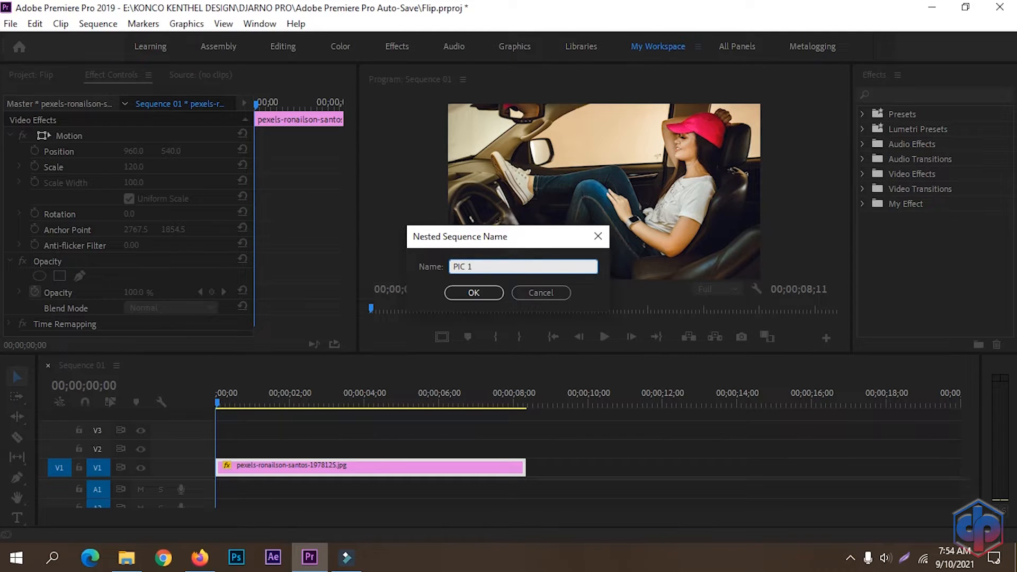
{"action": "left_click", "coordinate": [477, 292]}
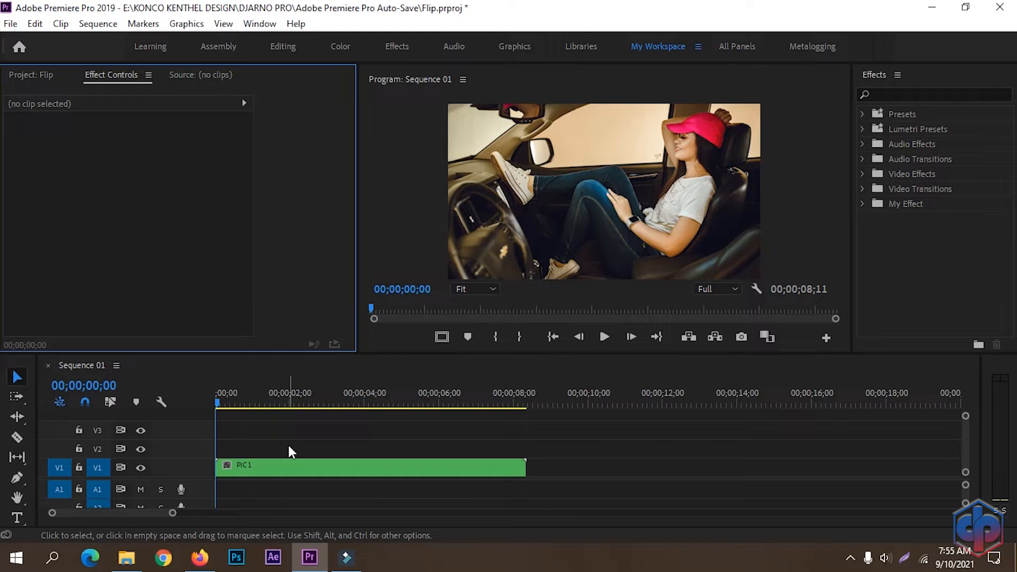
Step: Inspect the PIC1 nest, then close its tab and return to Sequence 01 with the Project bin visible
{"action": "double_click", "coordinate": [317, 470]}
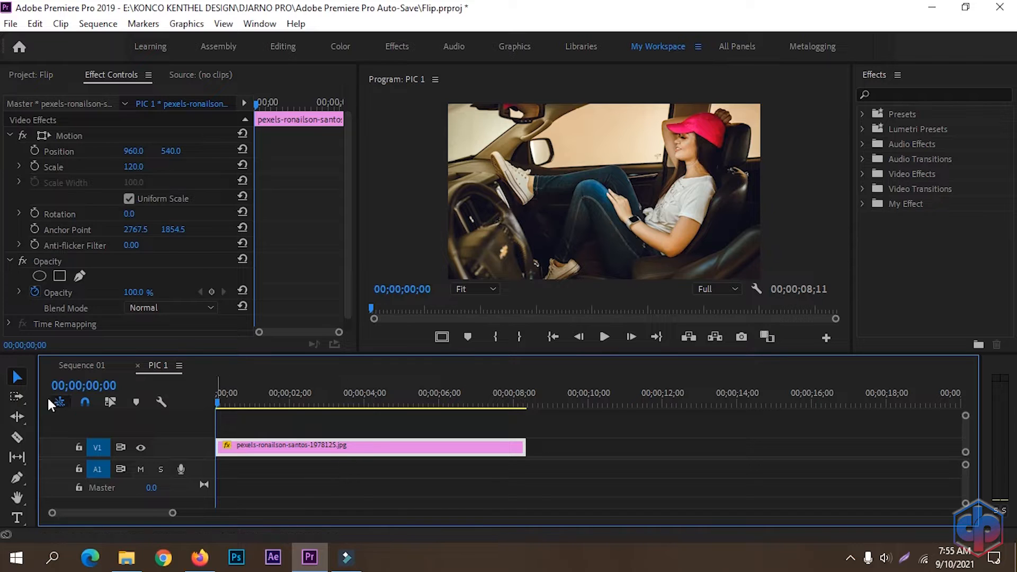
{"action": "left_click", "coordinate": [80, 366]}
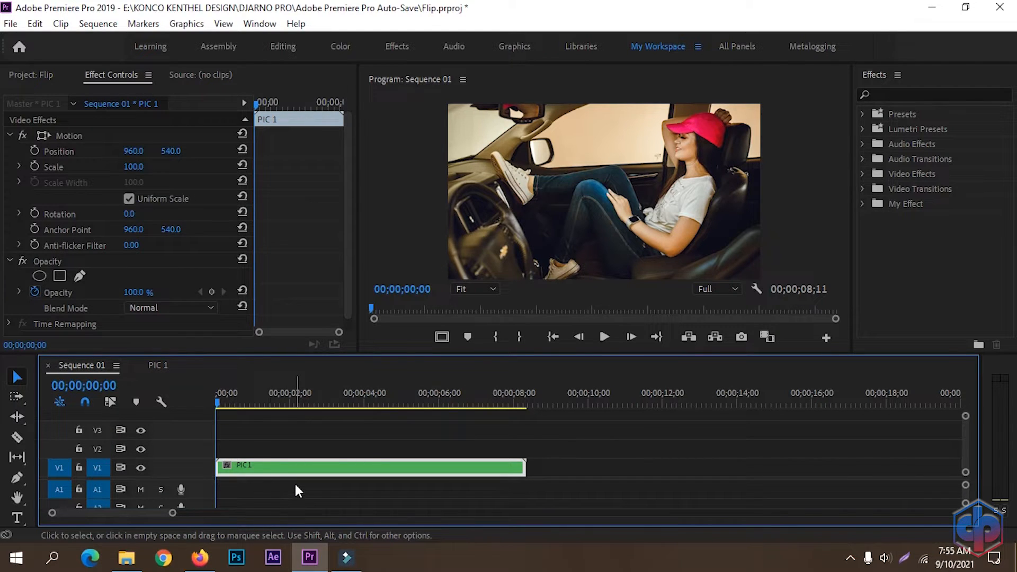
{"action": "left_click", "coordinate": [37, 75]}
{"action": "left_click", "coordinate": [144, 366]}
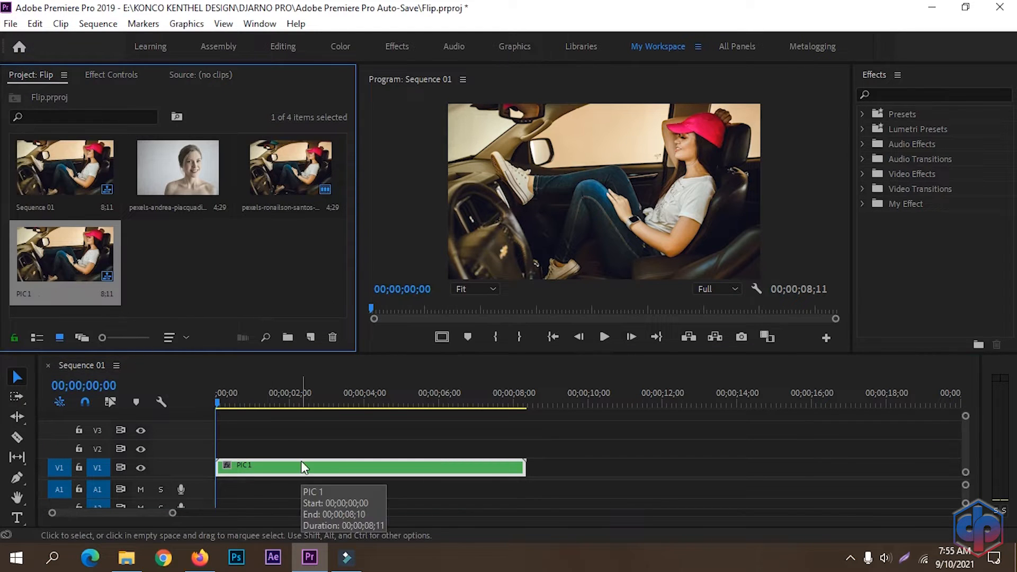
Step: Duplicate PIC 1 in the Flip bin and rename the copy to PIC2
{"action": "right_click", "coordinate": [56, 258]}
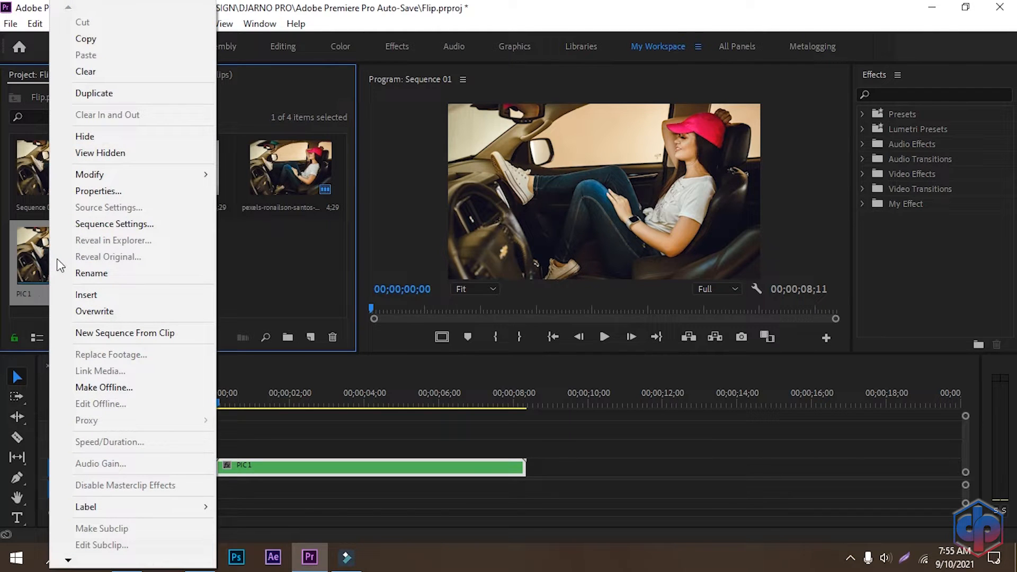
{"action": "left_click", "coordinate": [100, 95]}
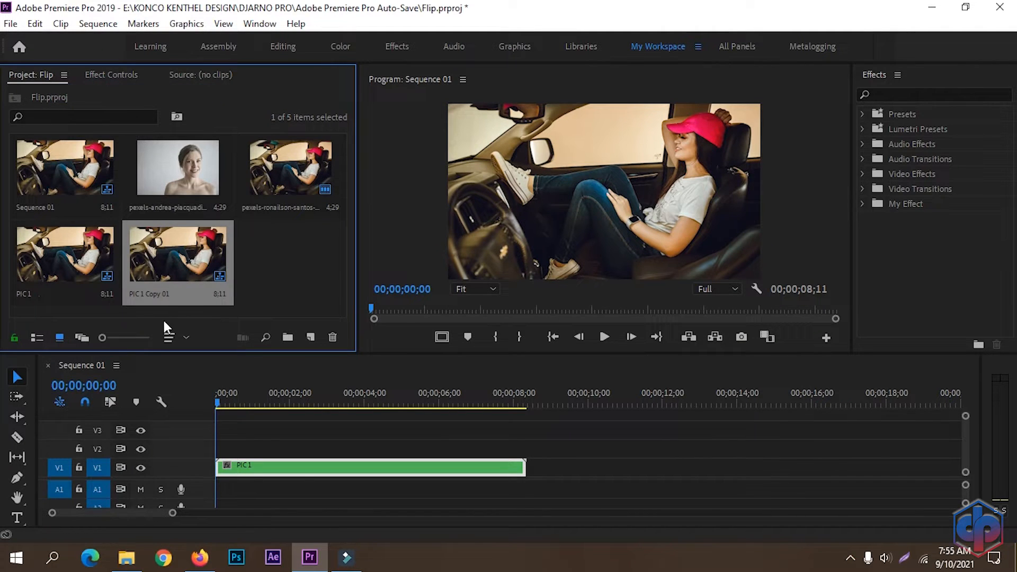
{"action": "left_click", "coordinate": [190, 294]}
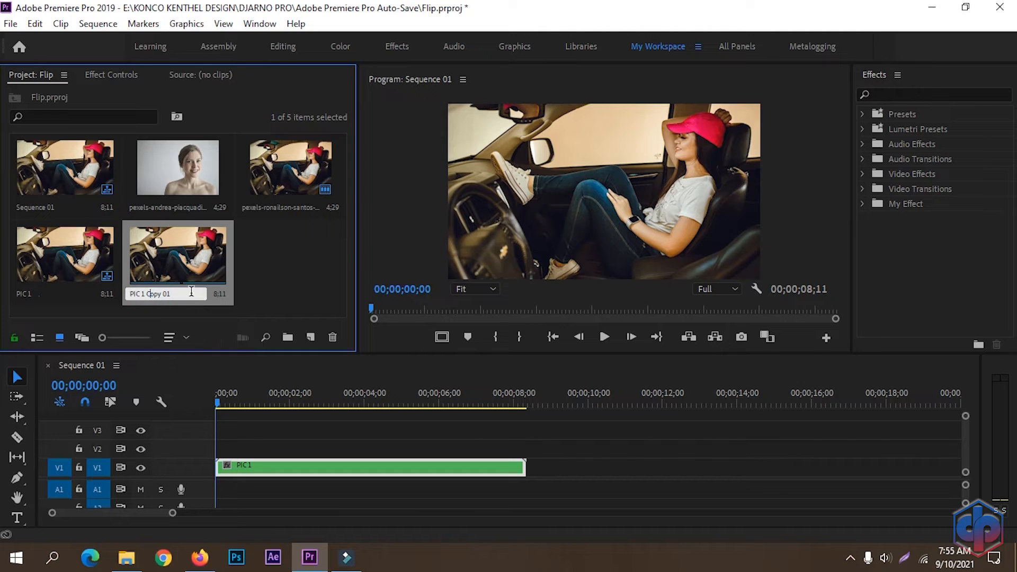
{"action": "left_click_drag", "start_coordinate": [177, 295], "coordinate": [142, 297]}
{"action": "type", "text": "2"}
{"action": "key", "text": "Tab"}
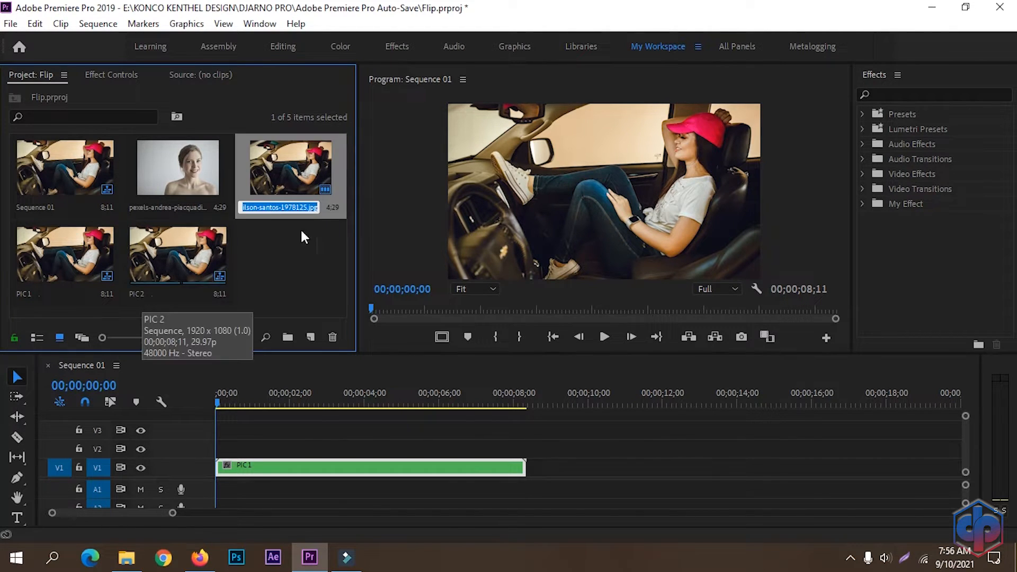
{"action": "left_click", "coordinate": [304, 254]}
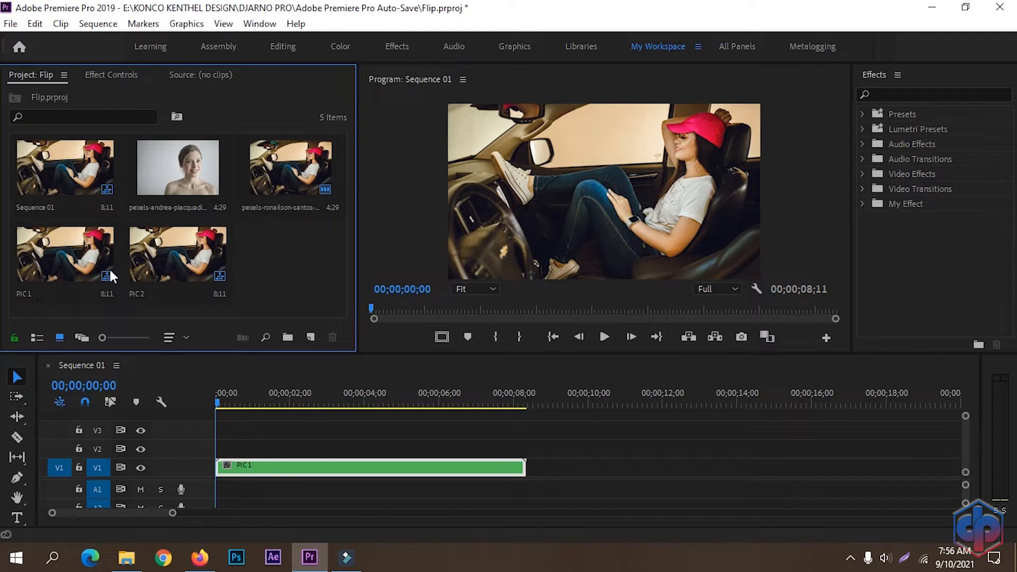
Step: Inside PIC2, swap the car photo on V1 for pexels-andrea-piacquadio-3775530.jpg
{"action": "left_click", "coordinate": [182, 259]}
{"action": "double_click", "coordinate": [182, 259]}
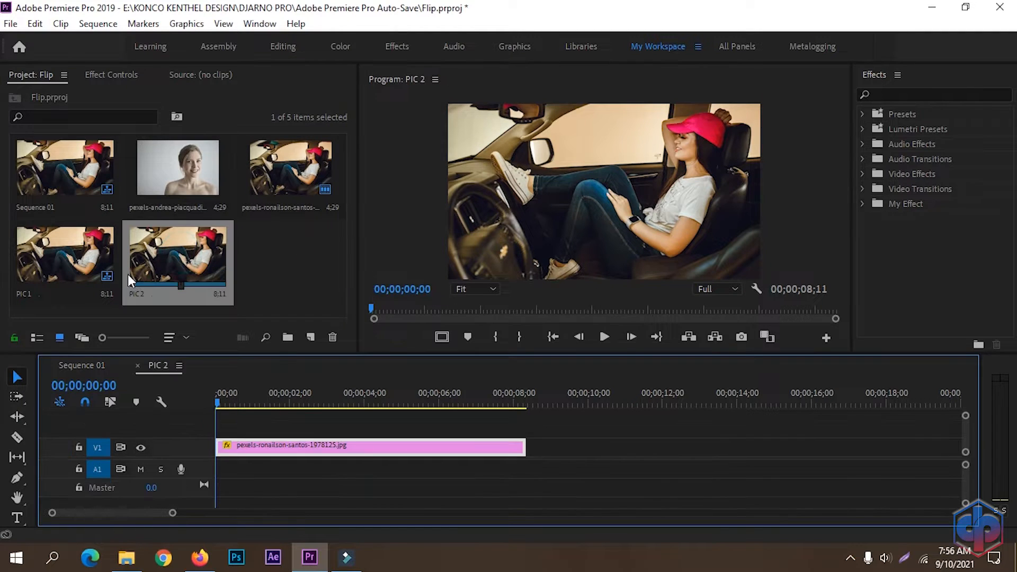
{"action": "left_click_drag", "start_coordinate": [175, 154], "coordinate": [206, 452]}
{"action": "left_click", "coordinate": [435, 447]}
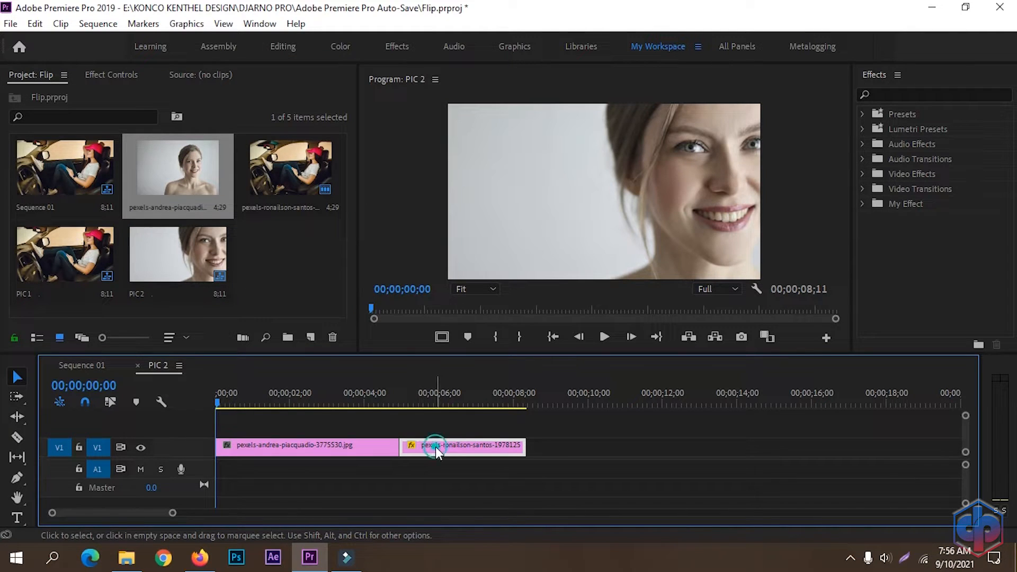
{"action": "key", "text": "Delete"}
Step: Lengthen the portrait clip to about 8 seconds, fit it to the frame, and scale to 120%
{"action": "left_click_drag", "start_coordinate": [395, 448], "coordinate": [522, 448]}
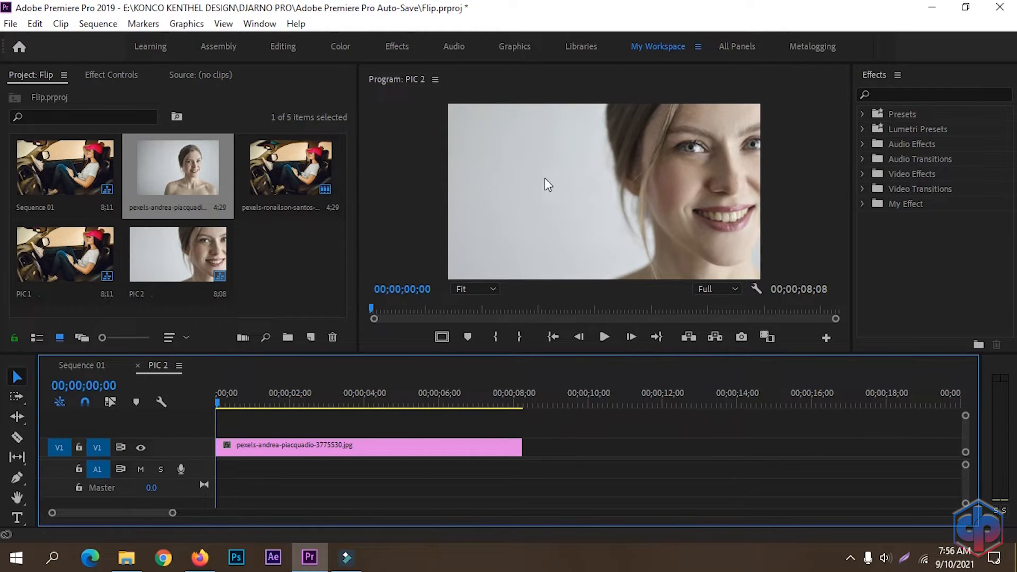
{"action": "right_click", "coordinate": [386, 447]}
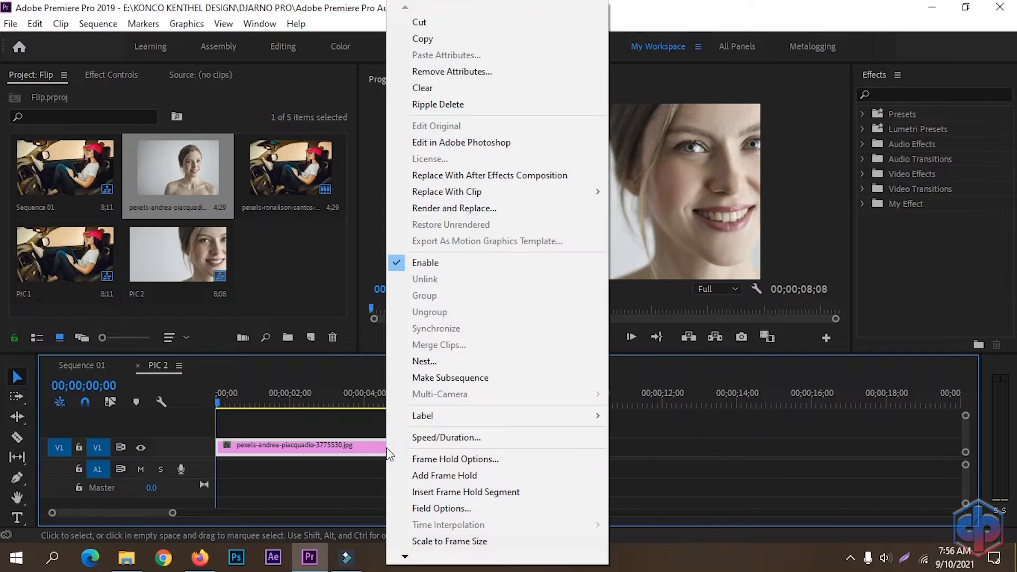
{"action": "left_click", "coordinate": [456, 541]}
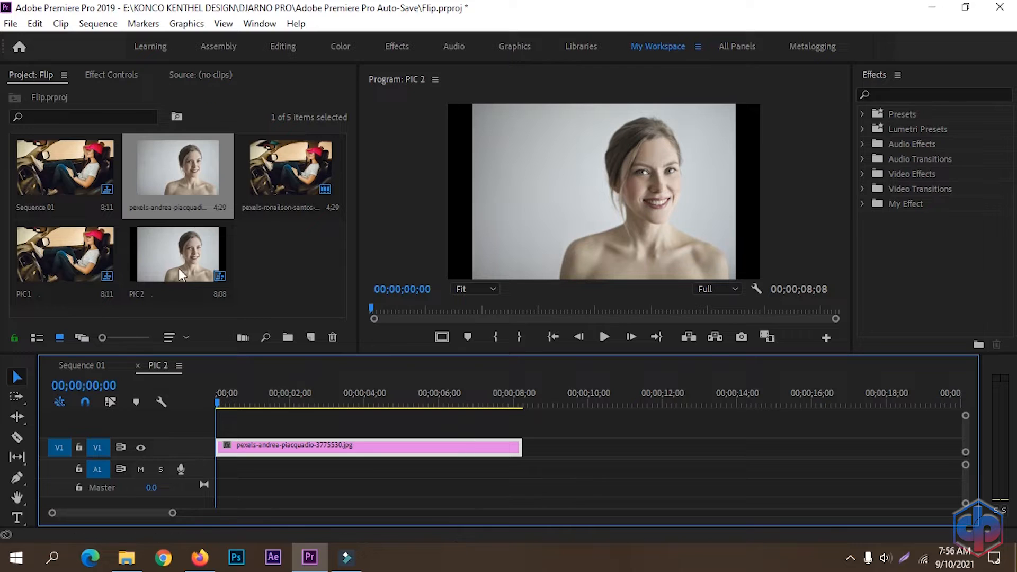
{"action": "left_click", "coordinate": [111, 75]}
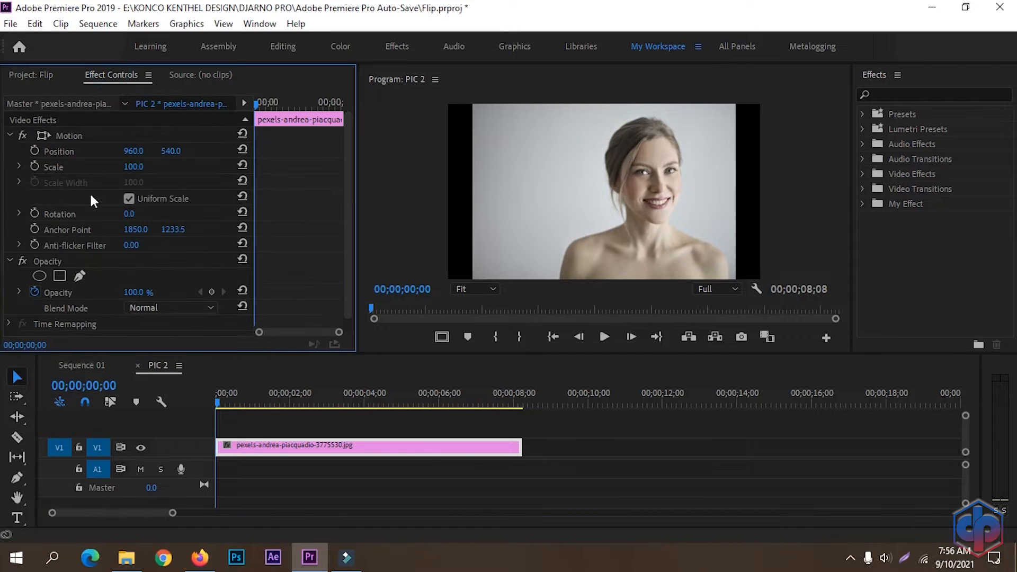
{"action": "left_click_drag", "start_coordinate": [135, 167], "coordinate": [177, 167]}
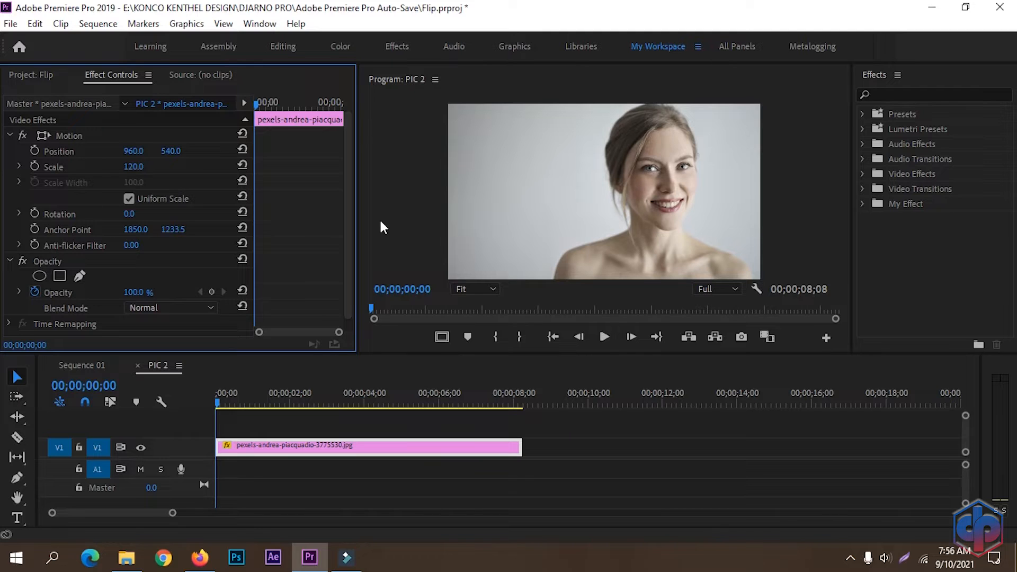
Step: Add PIC2 to Sequence 01 after PIC1 and delete PIC2's audio
{"action": "left_click", "coordinate": [94, 373]}
{"action": "left_click", "coordinate": [138, 366]}
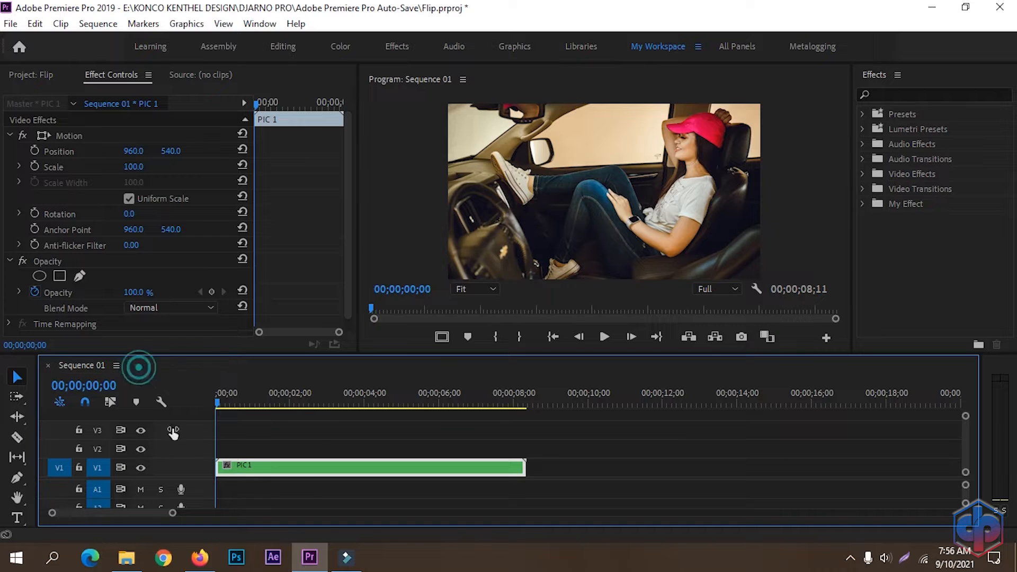
{"action": "left_click", "coordinate": [33, 77]}
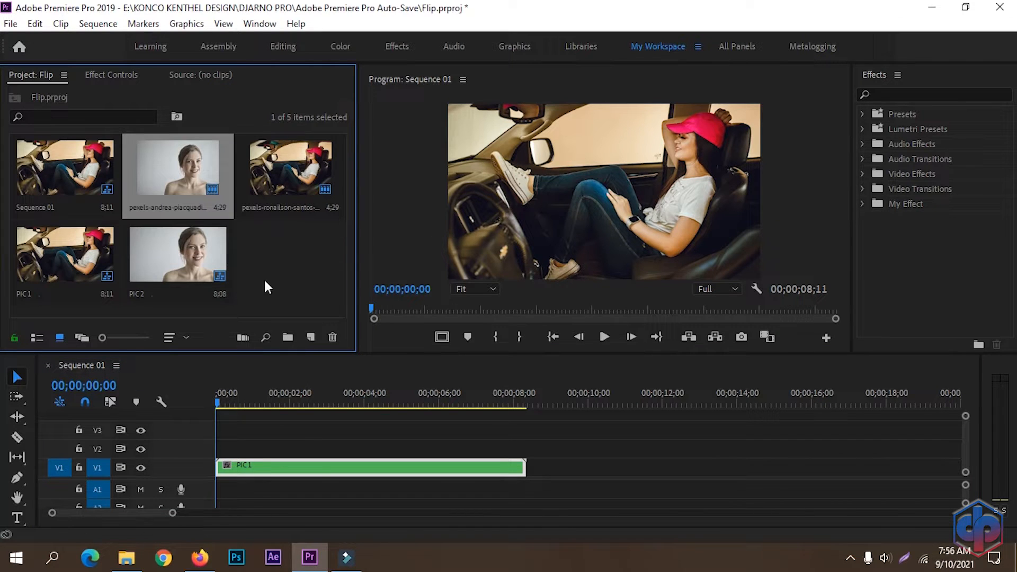
{"action": "left_click_drag", "start_coordinate": [160, 262], "coordinate": [522, 478]}
{"action": "left_click", "coordinate": [561, 491]}
{"action": "key", "text": "Delete"}
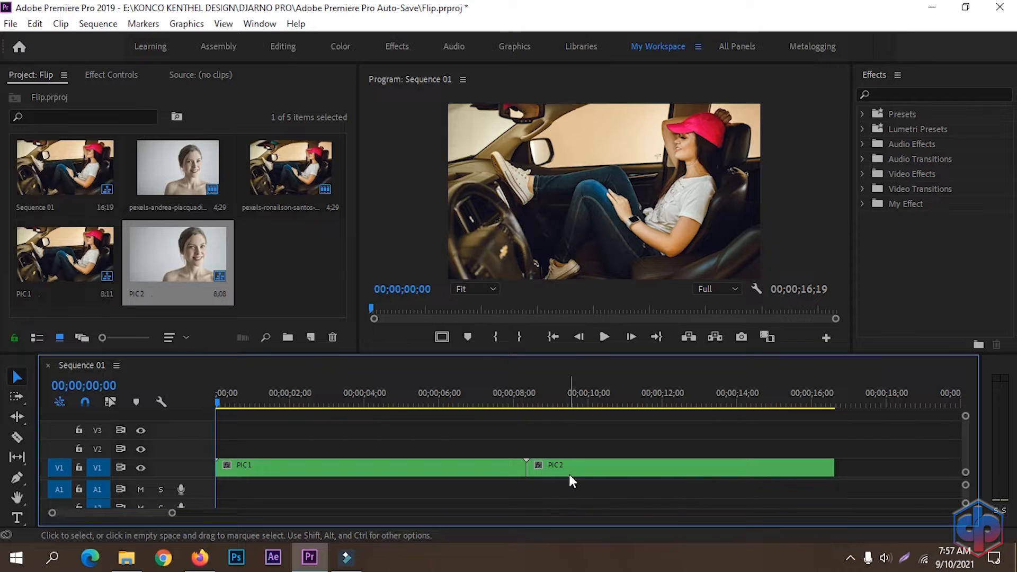
Step: Trim PIC1 to end at 00;00;03;00 and slide PIC2 left to butt against it
{"action": "left_click", "coordinate": [366, 399]}
{"action": "left_click_drag", "start_coordinate": [362, 403], "coordinate": [328, 405]}
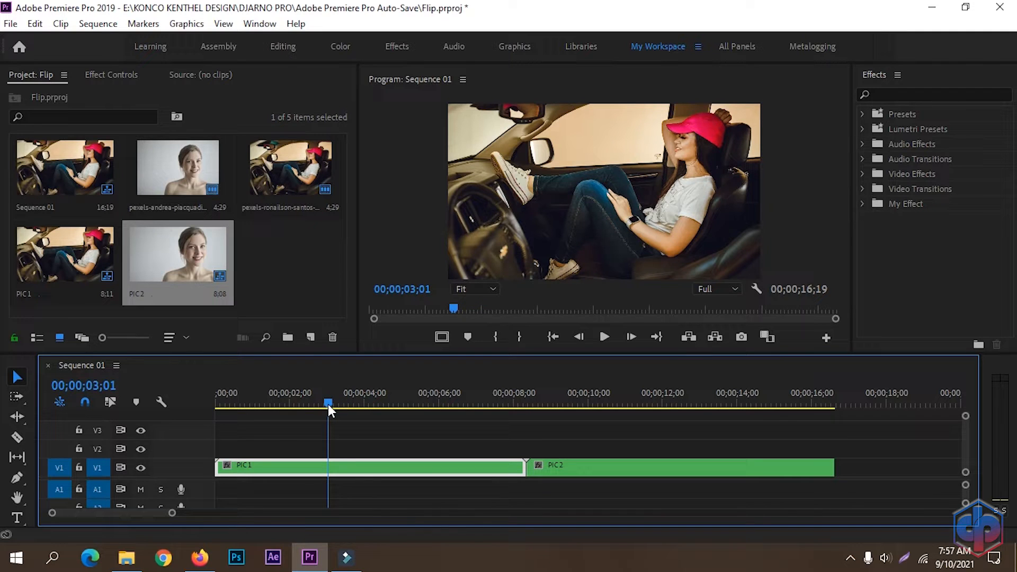
{"action": "key", "text": "Left"}
{"action": "left_click_drag", "start_coordinate": [525, 467], "coordinate": [326, 468]}
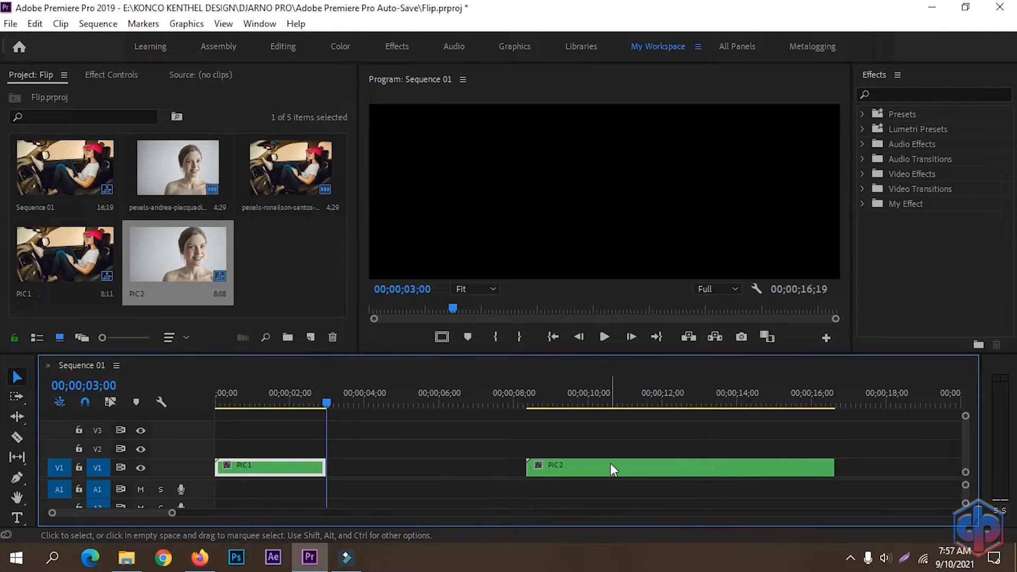
{"action": "left_click_drag", "start_coordinate": [614, 466], "coordinate": [428, 466]}
Step: Split PIC1 with the Razor tool at exactly 2;00
{"action": "left_click", "coordinate": [426, 435]}
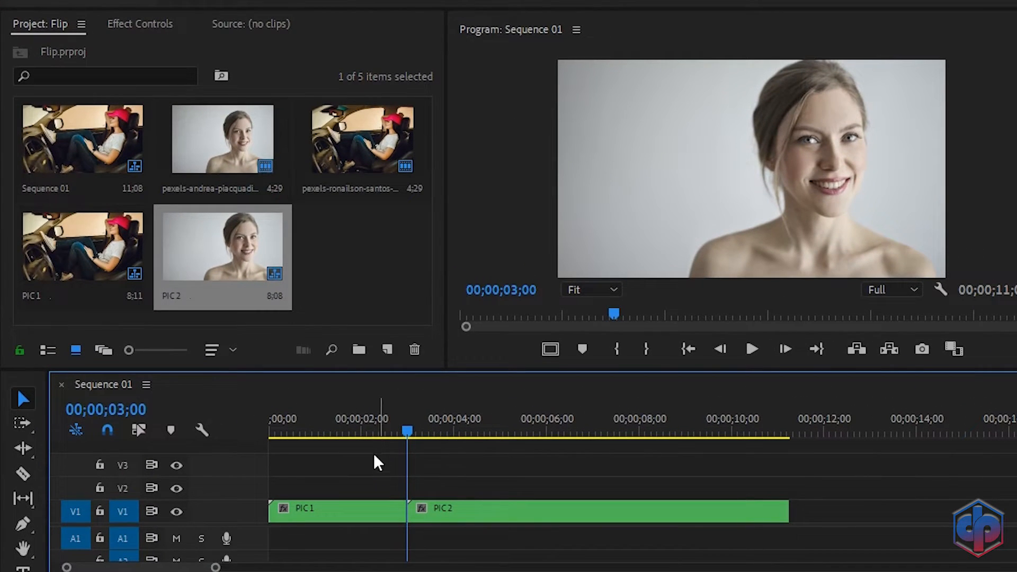
{"action": "left_click", "coordinate": [365, 430]}
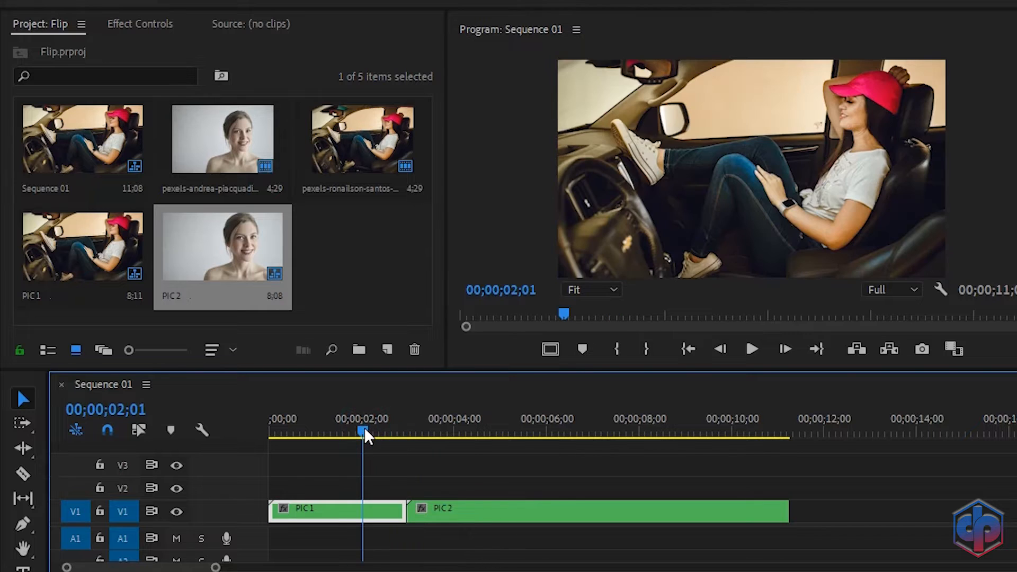
{"action": "key", "text": "Left"}
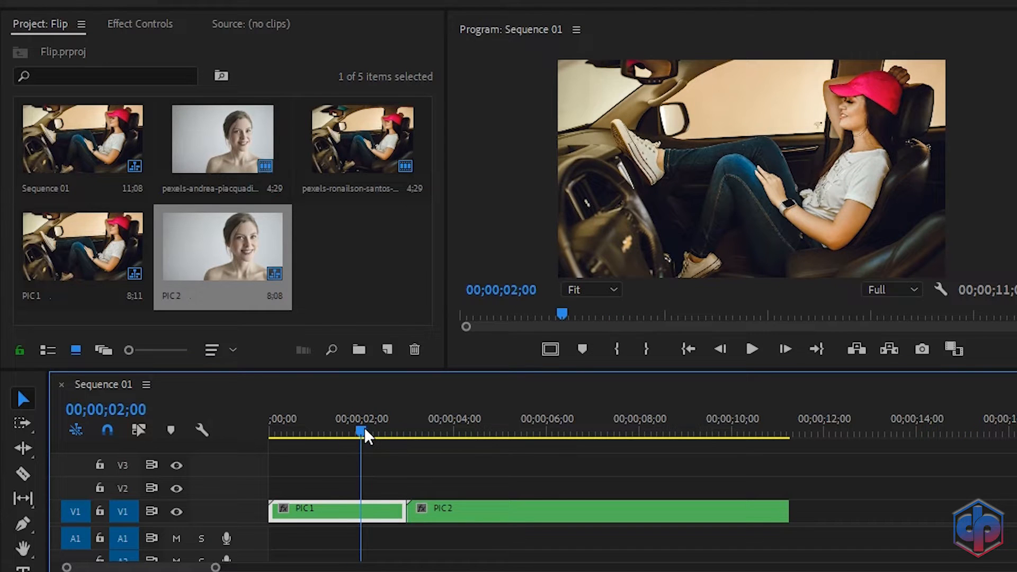
{"action": "key", "text": "c"}
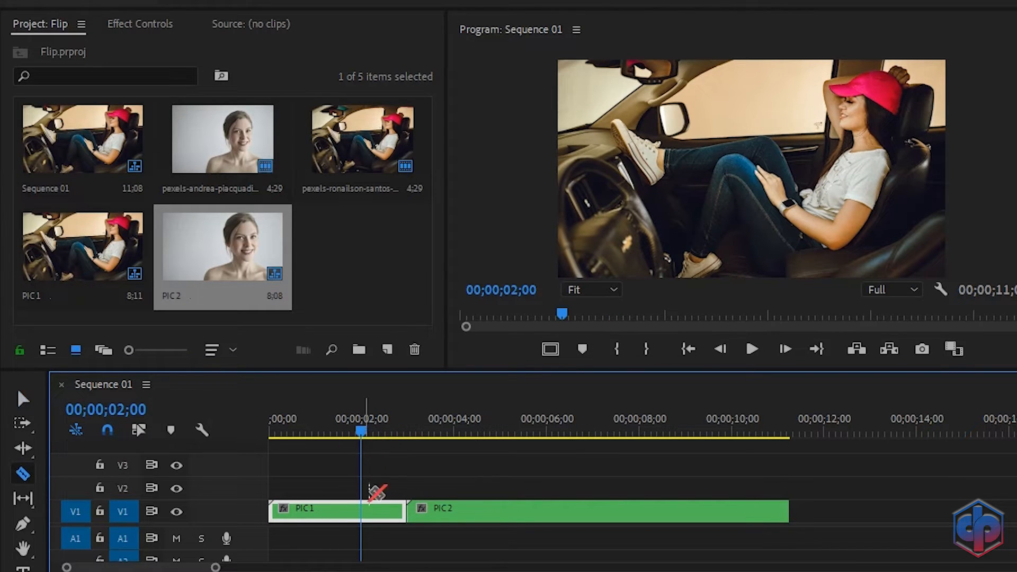
{"action": "left_click", "coordinate": [364, 511]}
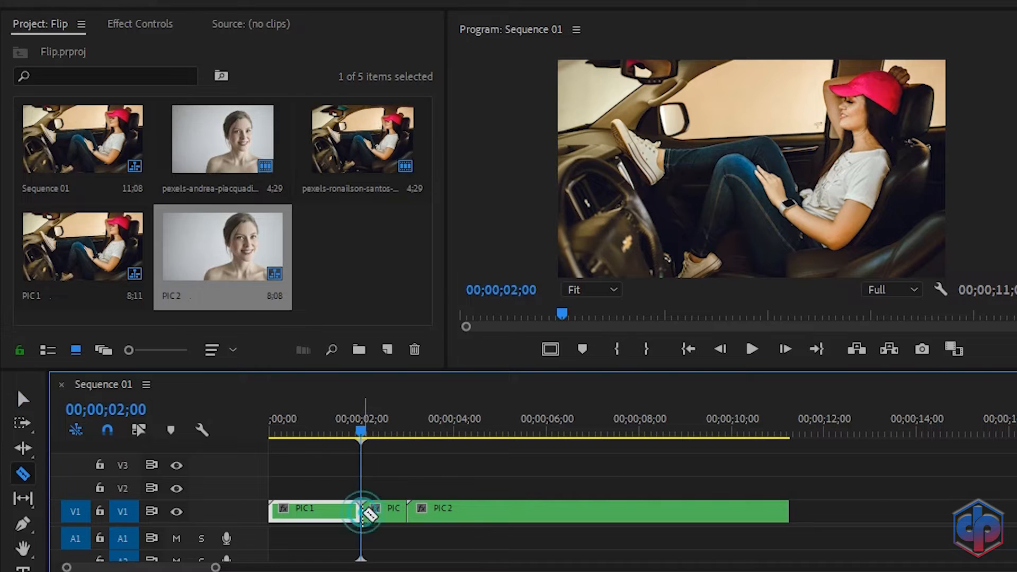
Step: Split PIC2 at 4;00, then select the one-second PIC1 piece before the cut
{"action": "left_click", "coordinate": [409, 431]}
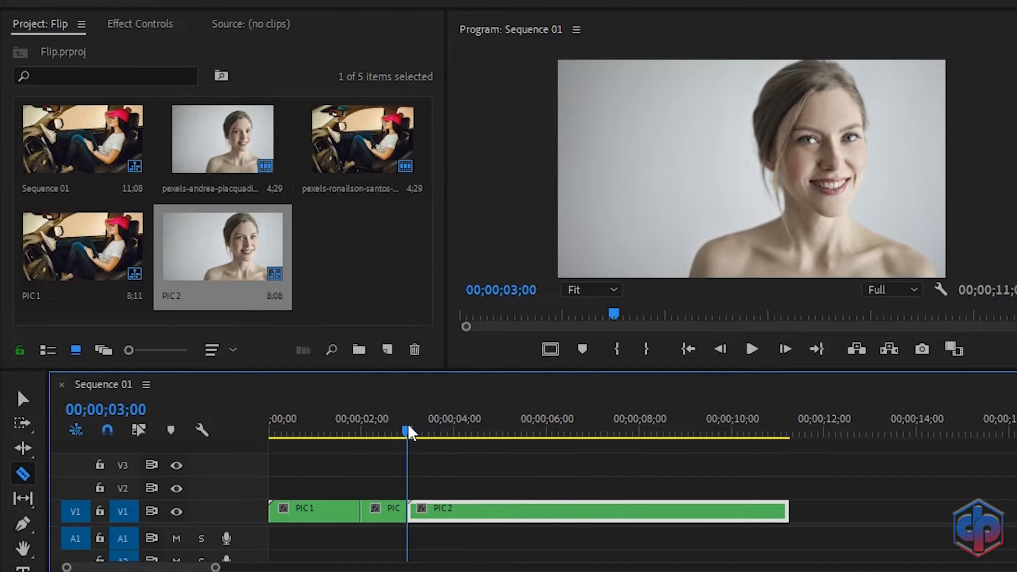
{"action": "left_click", "coordinate": [455, 431]}
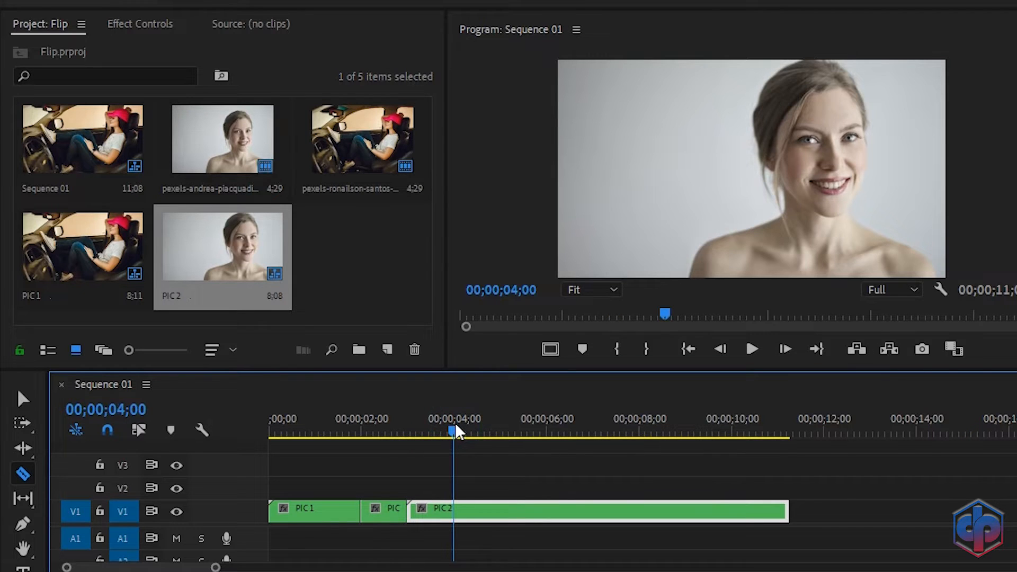
{"action": "left_click", "coordinate": [456, 517]}
{"action": "key", "text": "v"}
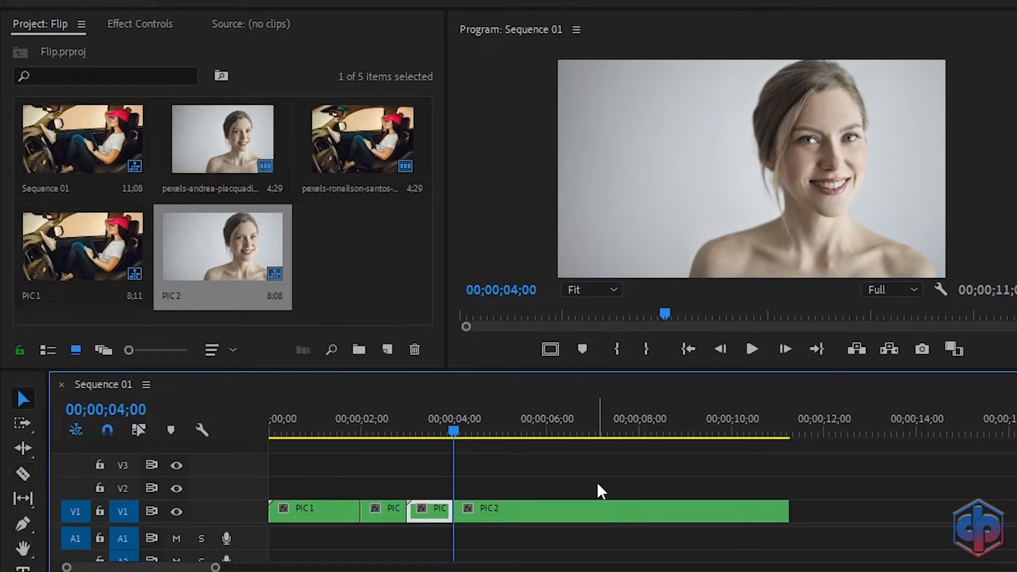
{"action": "left_click", "coordinate": [379, 426]}
{"action": "left_click", "coordinate": [390, 513]}
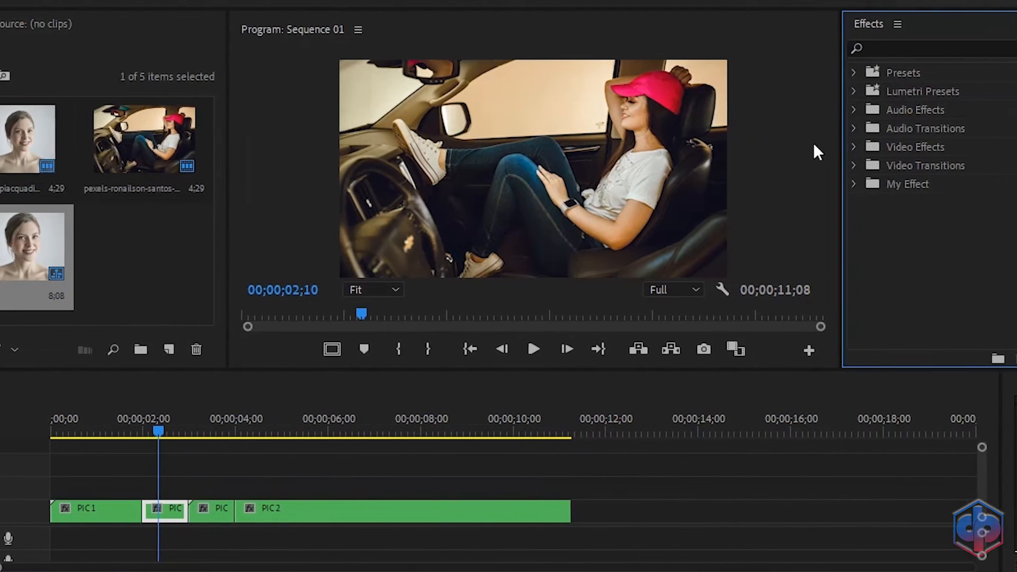
Step: Search Effects for 3d and drop Basic 3D onto the 2;00–3;00 PIC1 piece, showing Effect Controls
{"action": "left_click", "coordinate": [861, 50]}
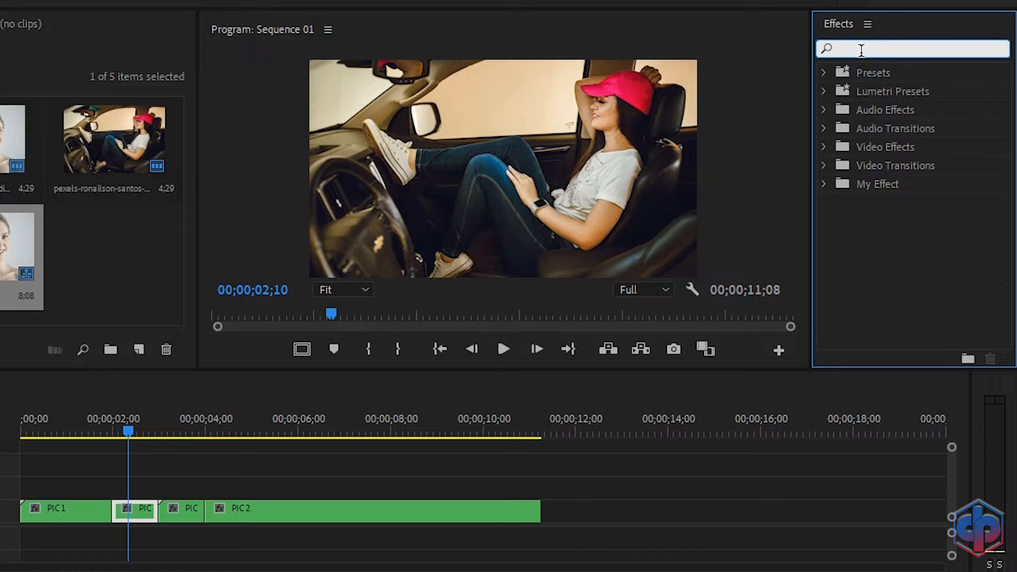
{"action": "type", "text": "3d"}
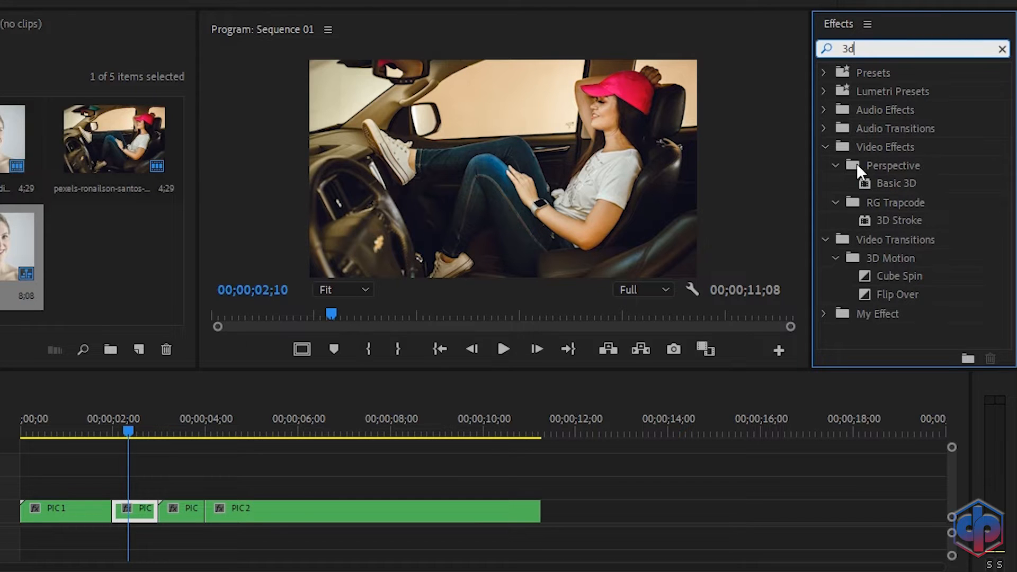
{"action": "left_click", "coordinate": [898, 183]}
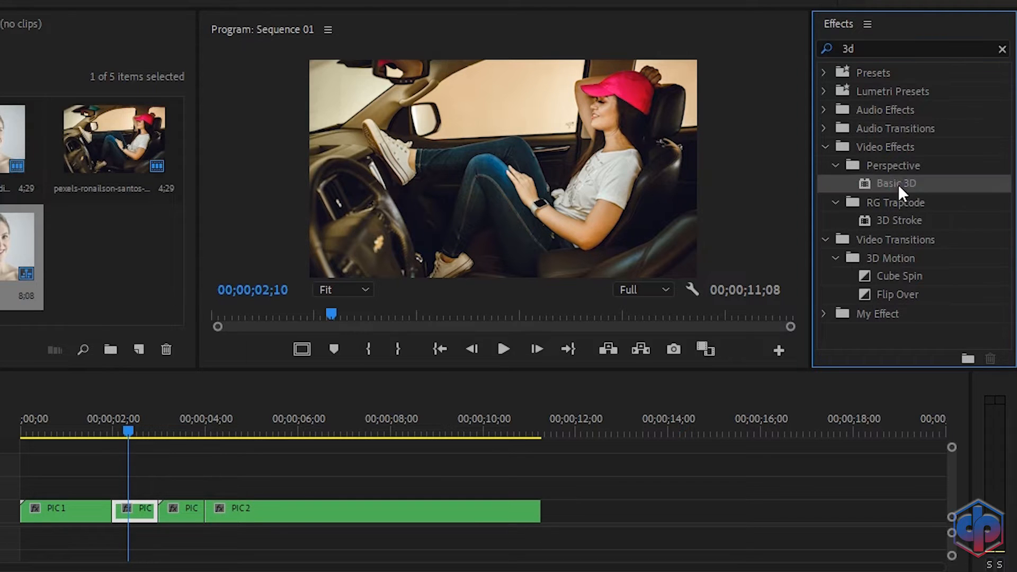
{"action": "left_click_drag", "start_coordinate": [898, 183], "coordinate": [142, 513]}
{"action": "left_click", "coordinate": [18, 28]}
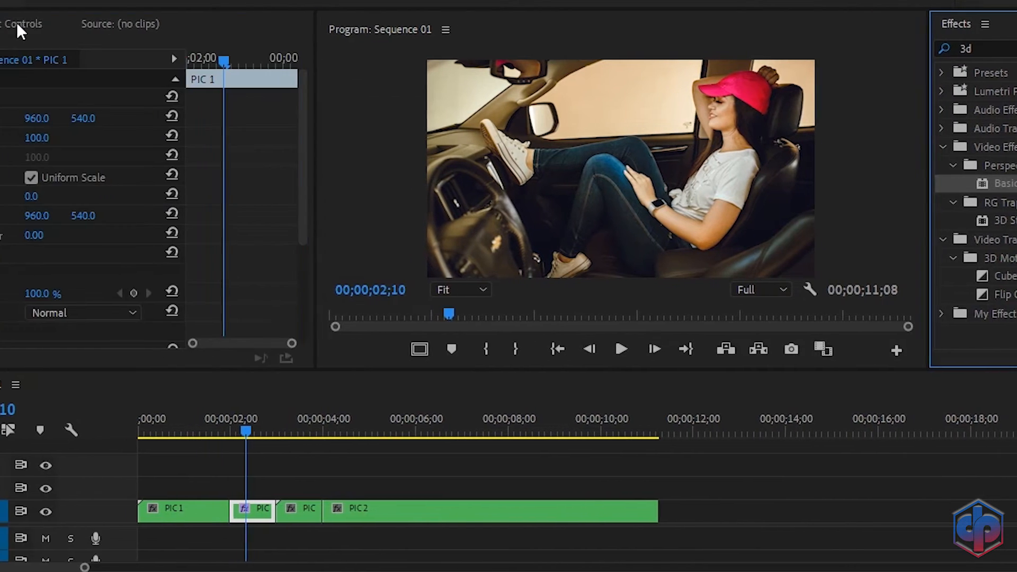
Step: Keyframe Basic 3D Swivel at 0° on 2;00 and at 90° on 2;13
{"action": "scroll", "coordinate": [147, 192], "scroll_direction": "down", "scroll_amount": 3}
{"action": "scroll", "coordinate": [376, 192], "scroll_direction": "down", "scroll_amount": 2}
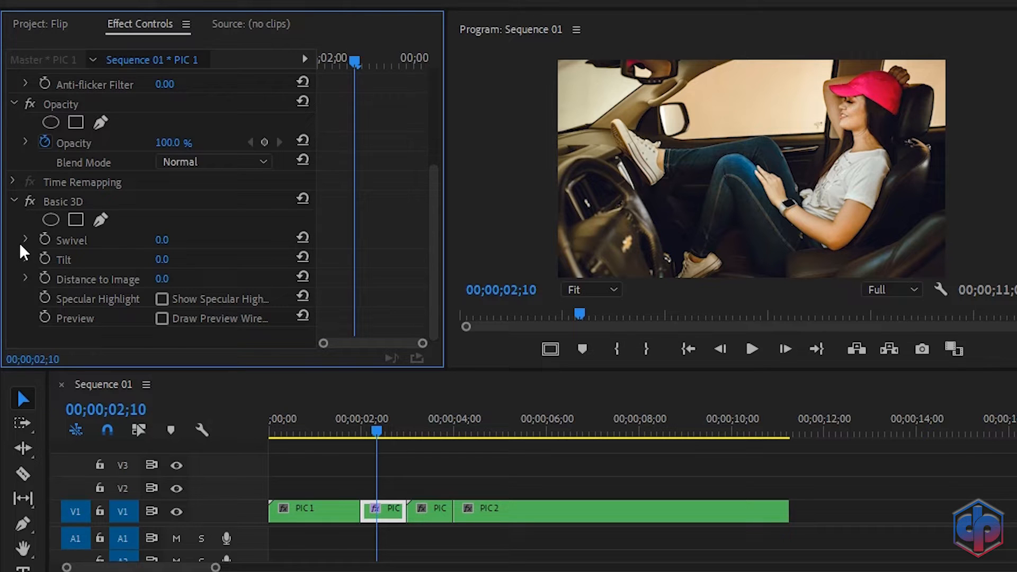
{"action": "left_click_drag", "start_coordinate": [354, 58], "coordinate": [313, 65]}
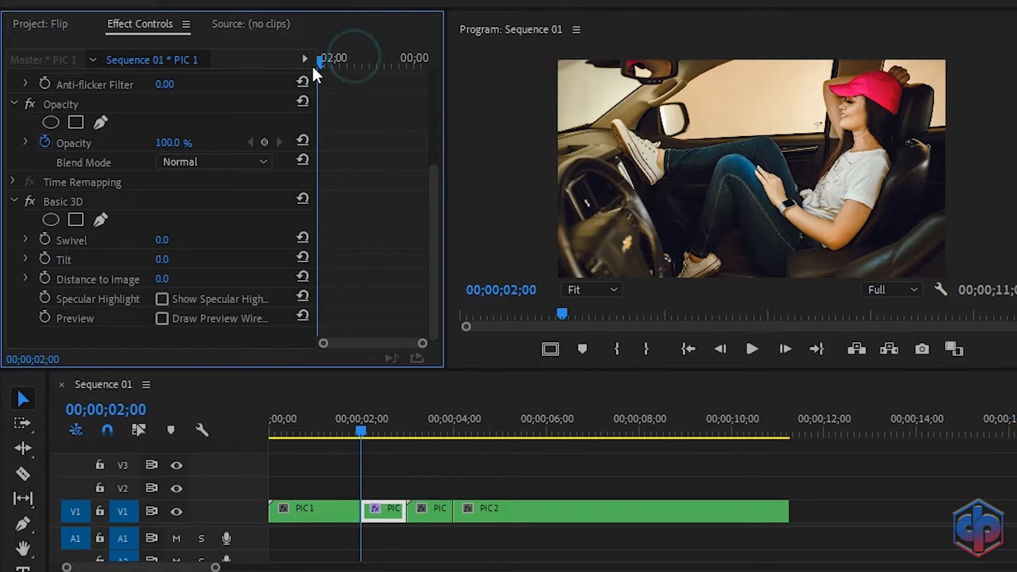
{"action": "left_click", "coordinate": [45, 240]}
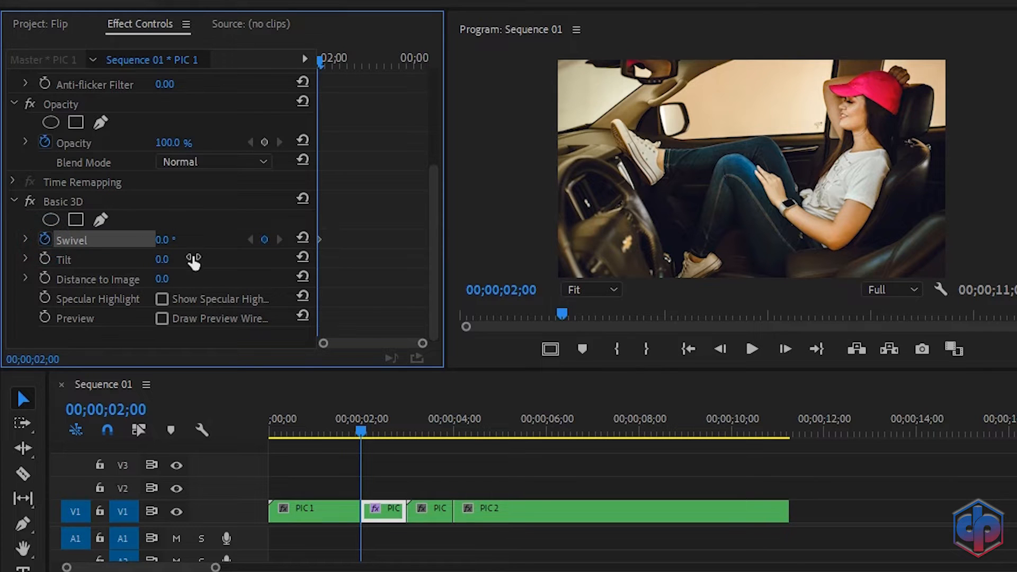
{"action": "left_click_drag", "start_coordinate": [323, 62], "coordinate": [367, 68]}
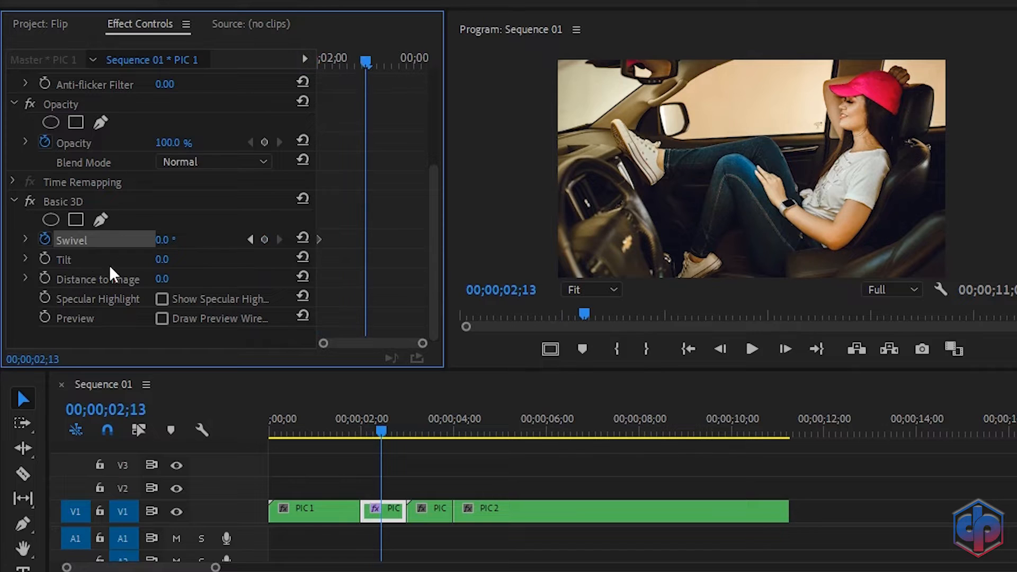
{"action": "left_click_drag", "start_coordinate": [156, 246], "coordinate": [190, 239]}
{"action": "left_click", "coordinate": [187, 235]}
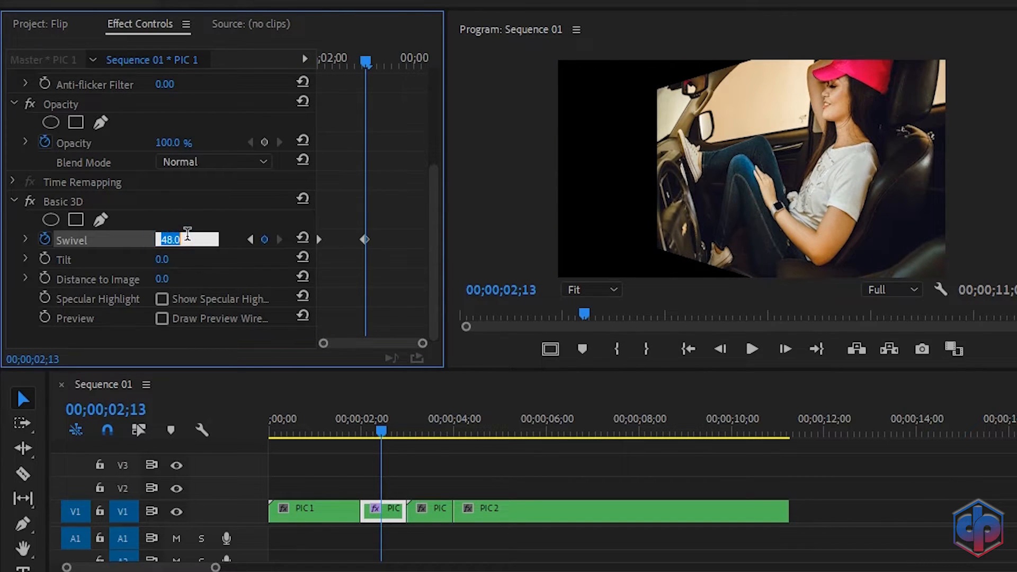
{"action": "type", "text": "90"}
{"action": "key", "text": "Return"}
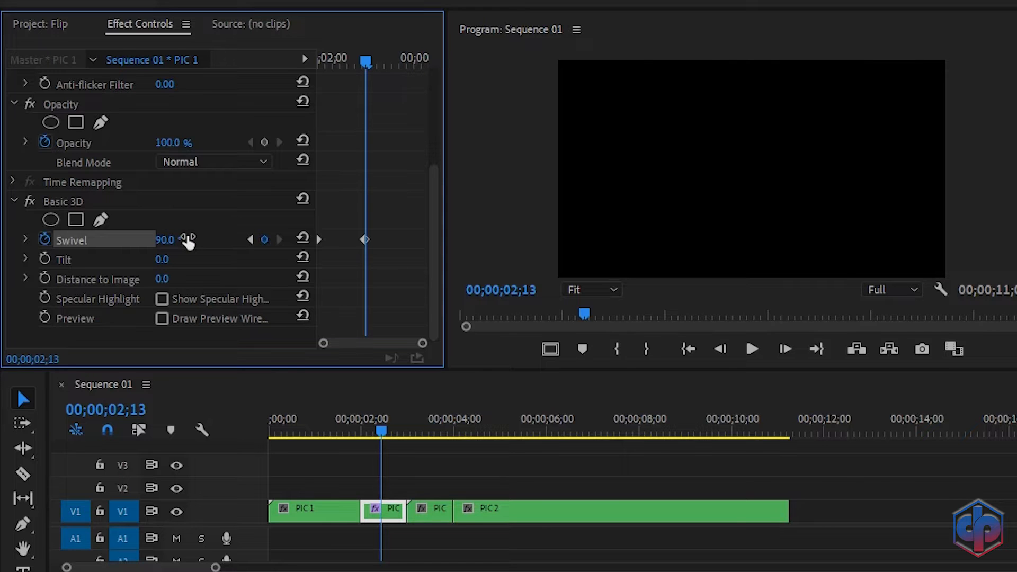
Step: Preview the flip, then drag the 90° Swivel keyframe to the piece's end
{"action": "left_click", "coordinate": [338, 431]}
{"action": "key", "text": "space"}
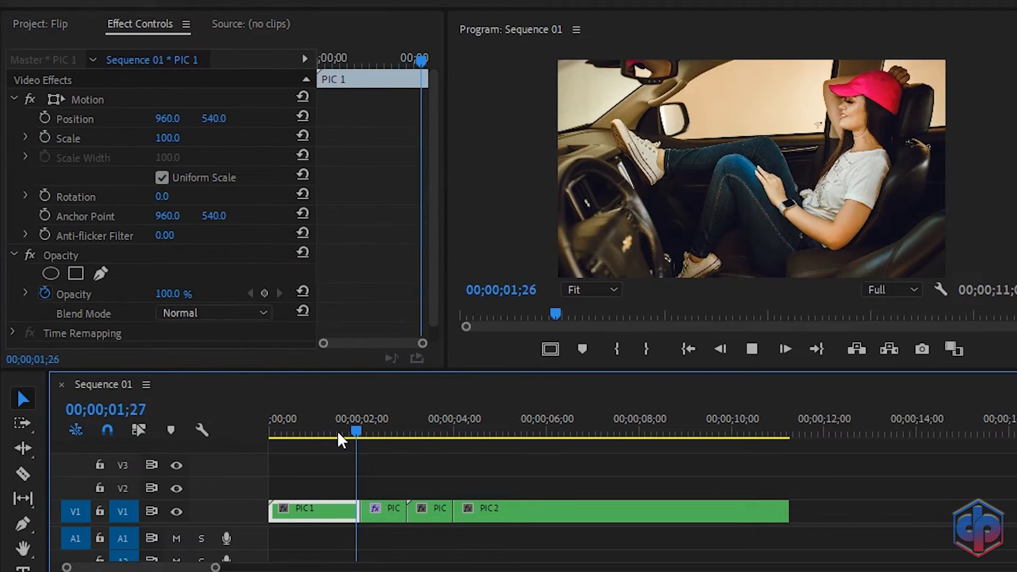
{"action": "key", "text": "space"}
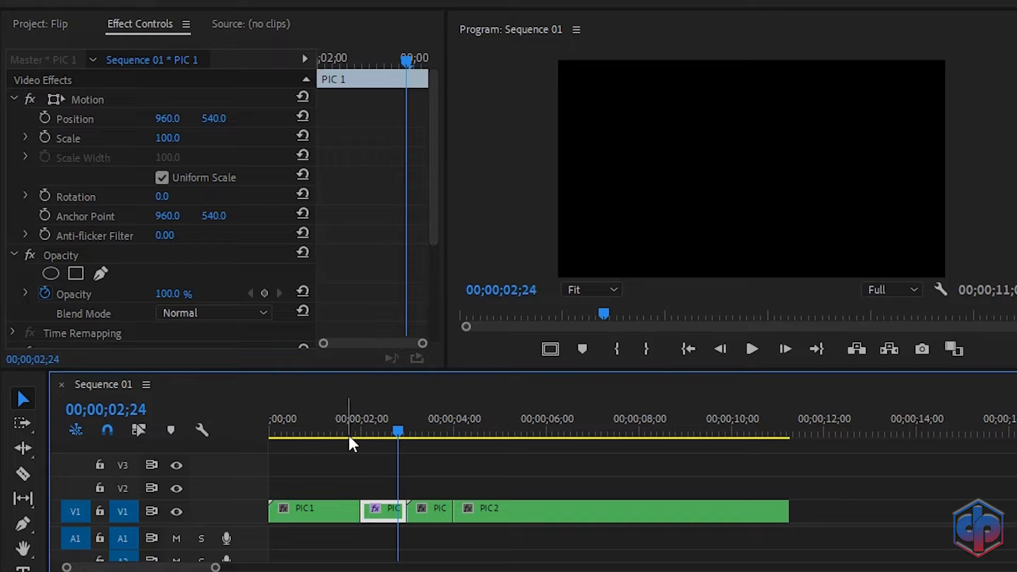
{"action": "left_click", "coordinate": [371, 423]}
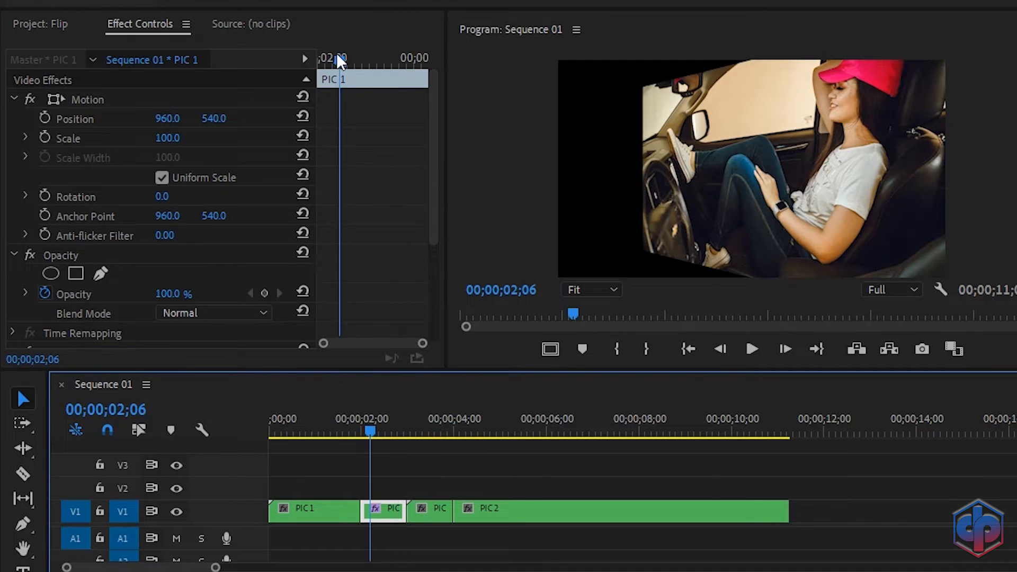
{"action": "left_click_drag", "start_coordinate": [339, 58], "coordinate": [318, 60]}
{"action": "scroll", "coordinate": [352, 259], "scroll_direction": "down", "scroll_amount": 5}
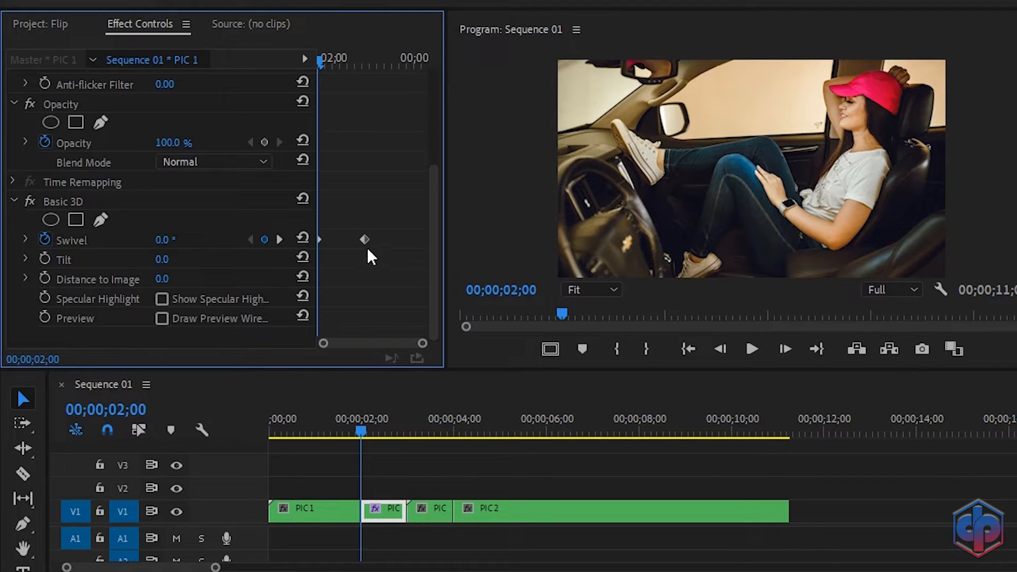
{"action": "left_click_drag", "start_coordinate": [365, 240], "coordinate": [423, 245]}
{"action": "left_click_drag", "start_coordinate": [325, 60], "coordinate": [370, 64]}
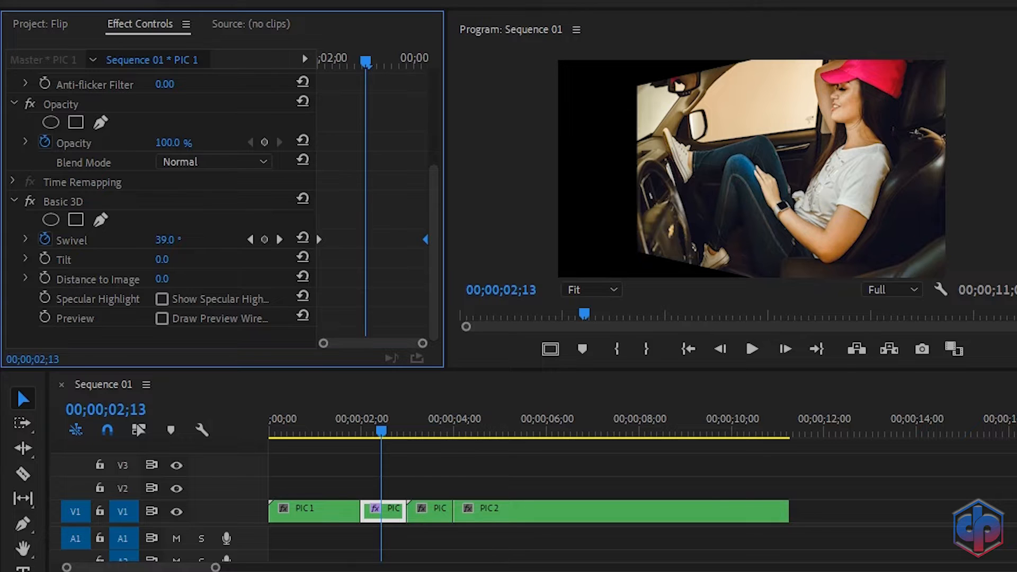
Step: Replace the 3d search with crop and drop the Crop effect onto the swiveling PIC1 piece
{"action": "left_click", "coordinate": [999, 46]}
{"action": "key", "text": "BackSpace"}
{"action": "key", "text": "BackSpace"}
{"action": "type", "text": "crop"}
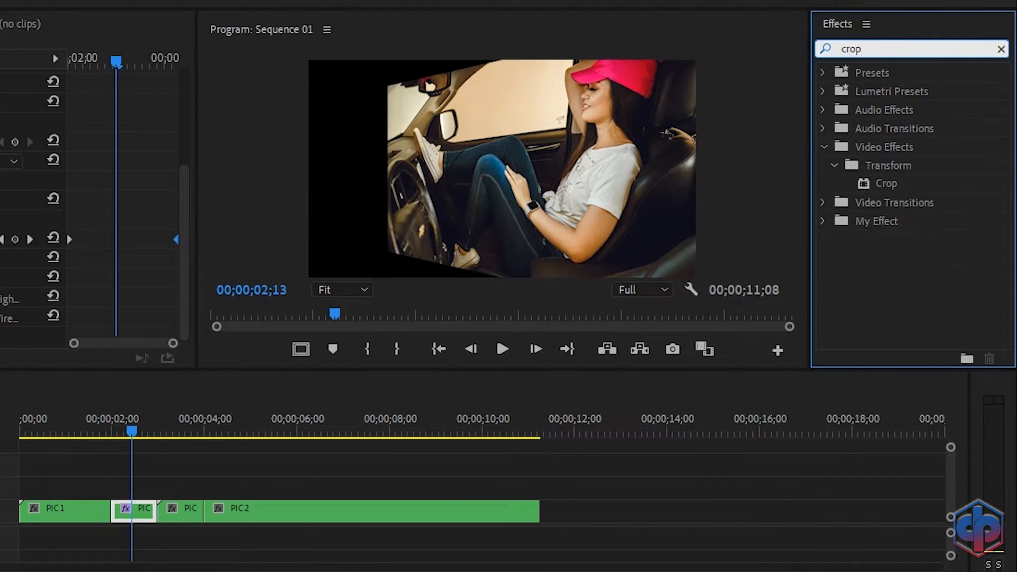
{"action": "left_click_drag", "start_coordinate": [891, 185], "coordinate": [131, 512]}
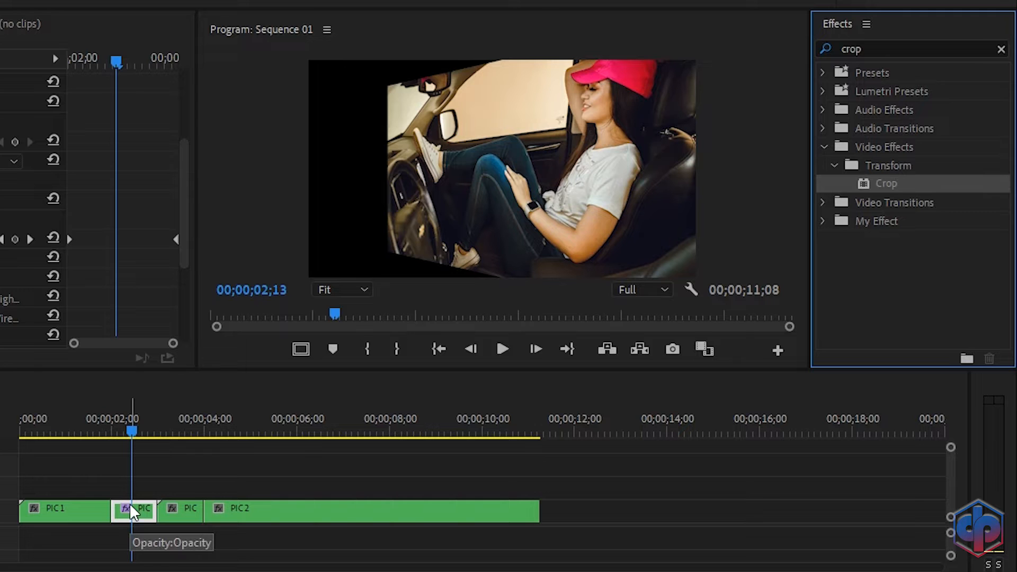
{"action": "scroll", "coordinate": [114, 193], "scroll_direction": "down", "scroll_amount": 4}
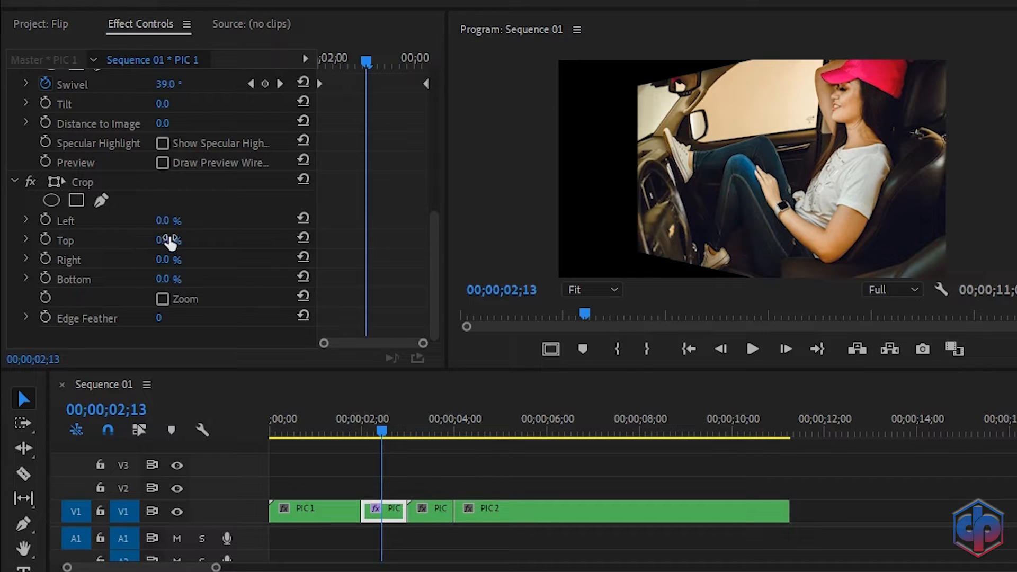
{"action": "left_click", "coordinate": [169, 221]}
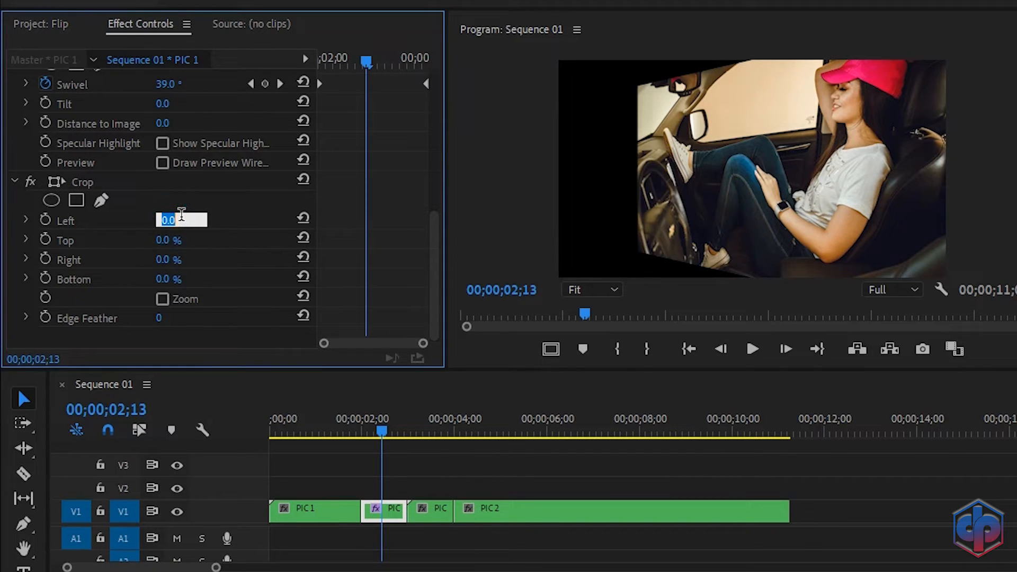
{"action": "type", "text": "50"}
{"action": "key", "text": "Return"}
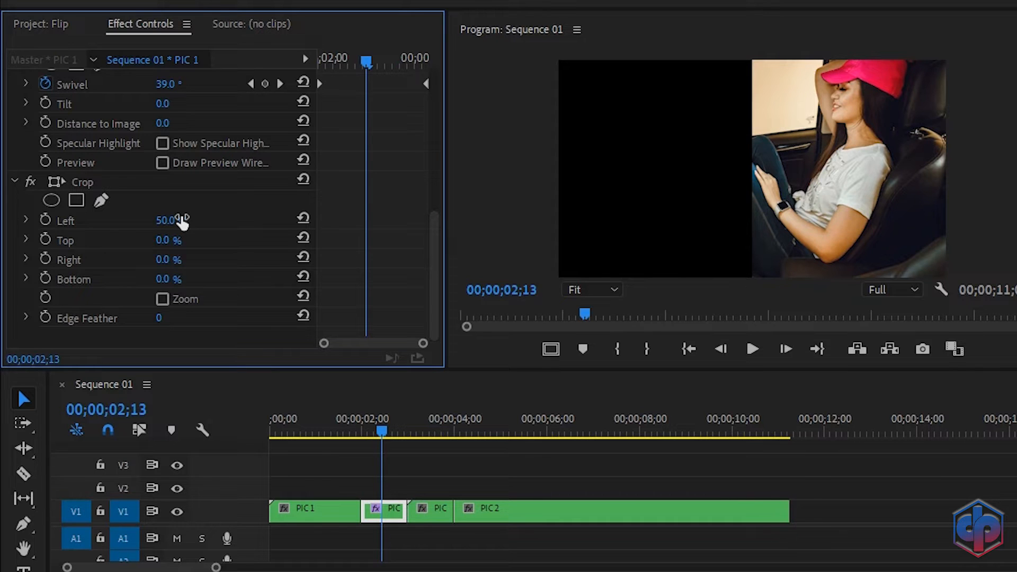
{"action": "left_click", "coordinate": [342, 432]}
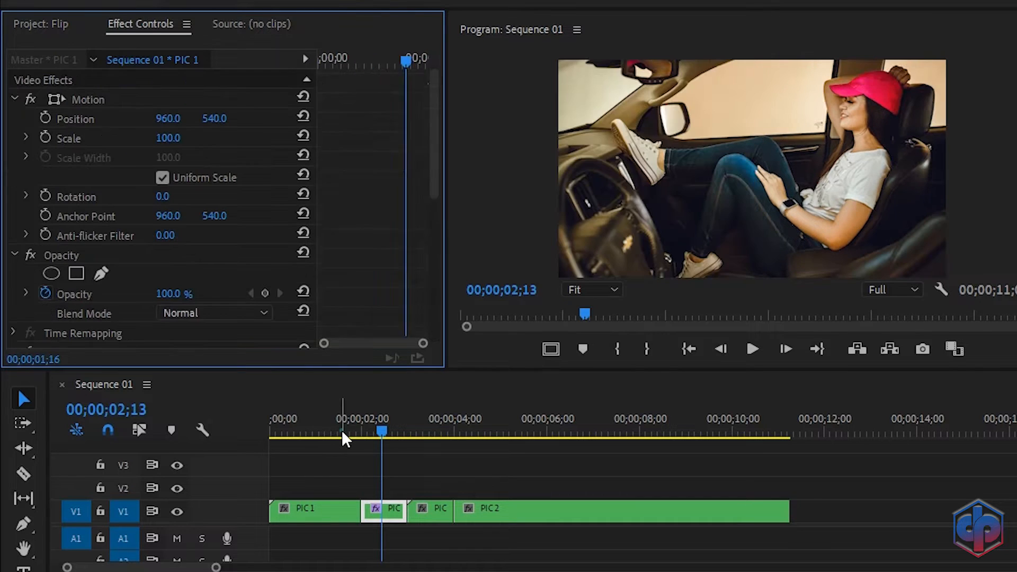
{"action": "key", "text": "space"}
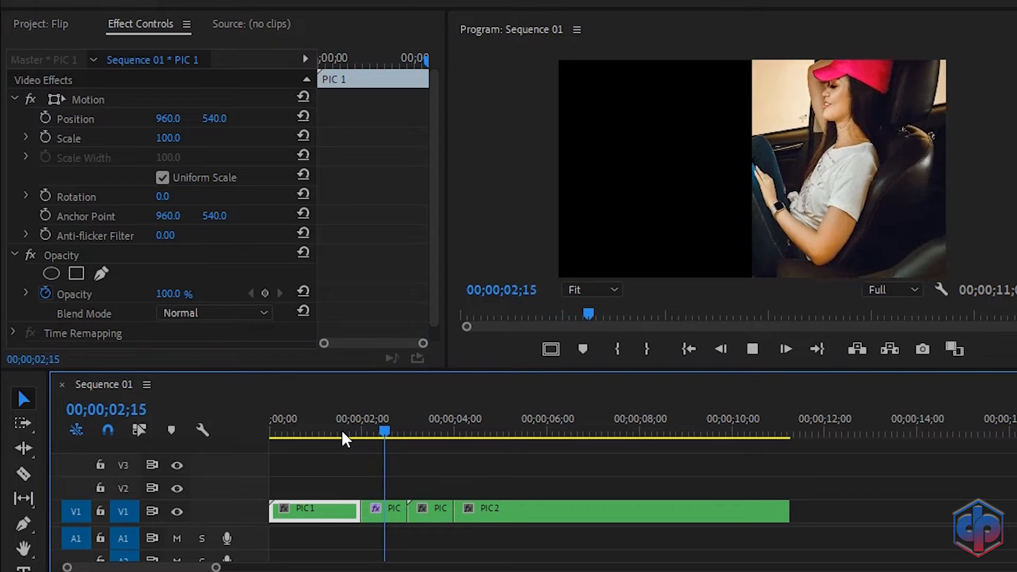
{"action": "left_click", "coordinate": [380, 431]}
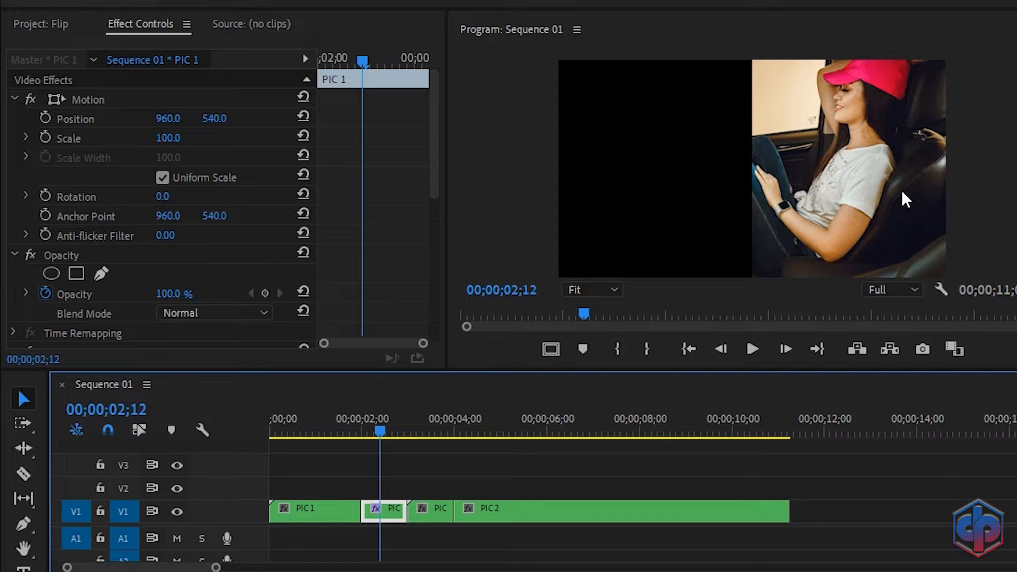
{"action": "left_click", "coordinate": [431, 433]}
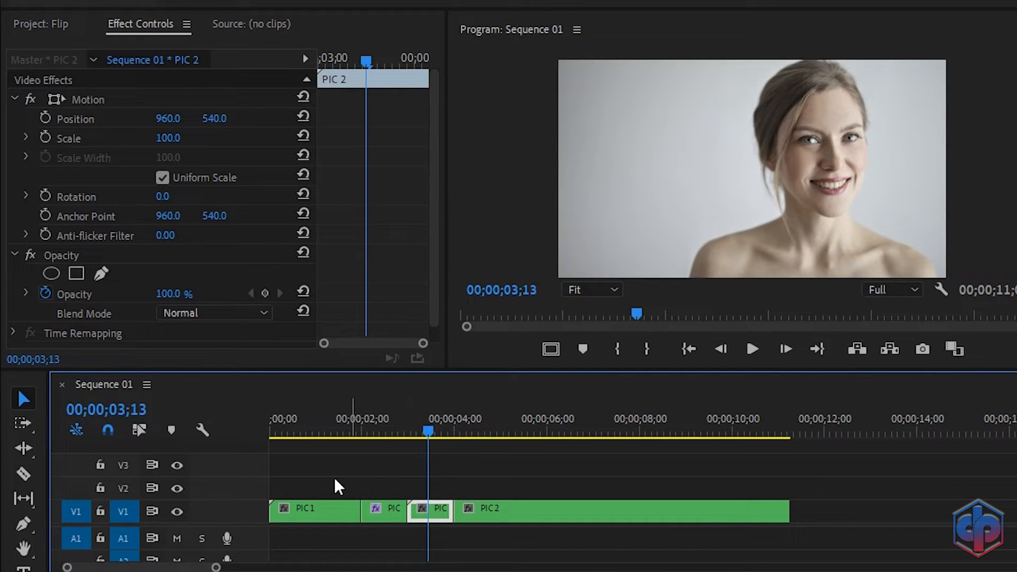
{"action": "left_click", "coordinate": [385, 510]}
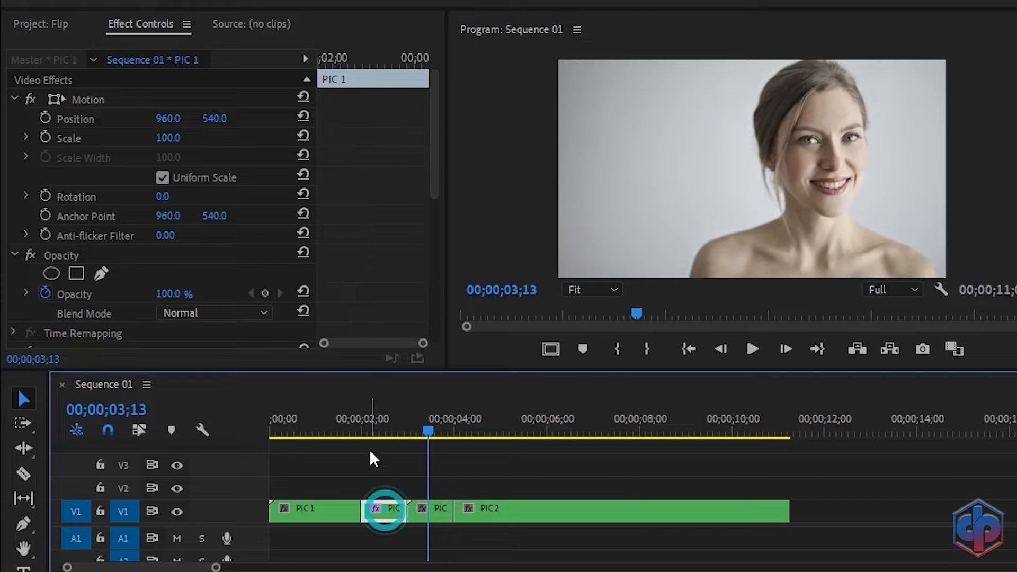
Step: Copy the PIC 1 flip clip and paste its Basic 3D and Crop attributes onto the PIC 2 clip
{"action": "left_click", "coordinate": [387, 415]}
{"action": "right_click", "coordinate": [387, 511]}
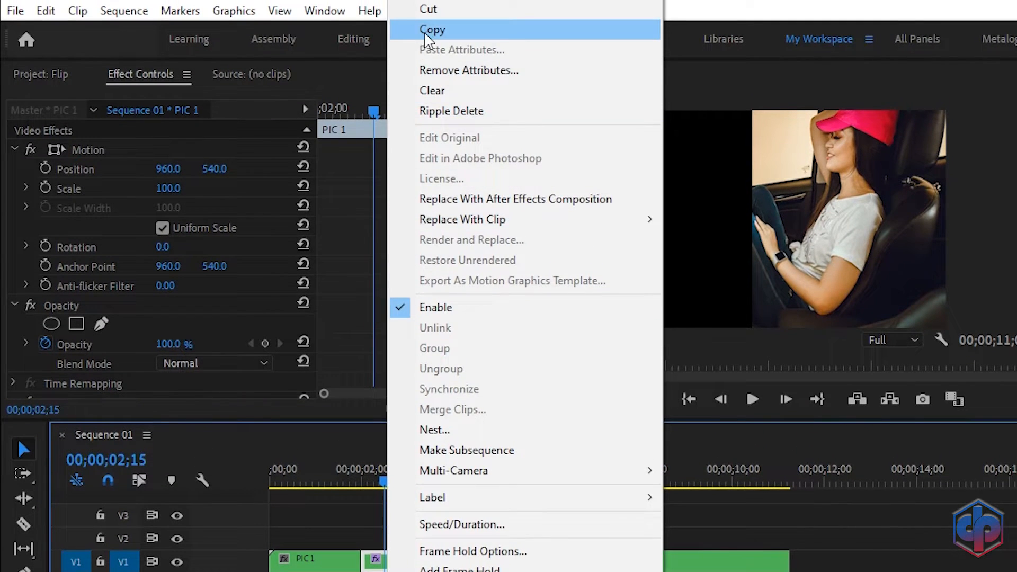
{"action": "left_click", "coordinate": [426, 31]}
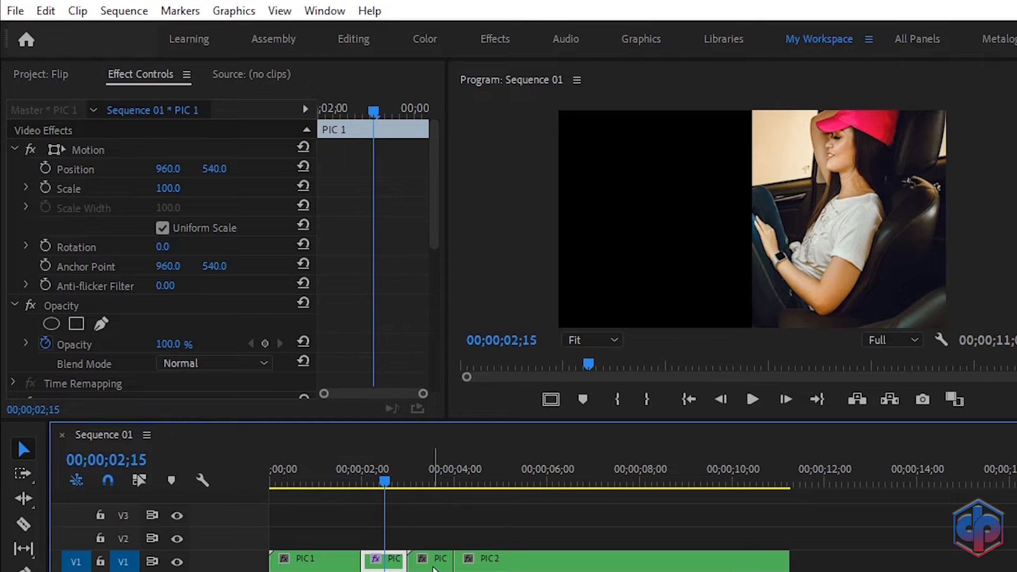
{"action": "right_click", "coordinate": [432, 564]}
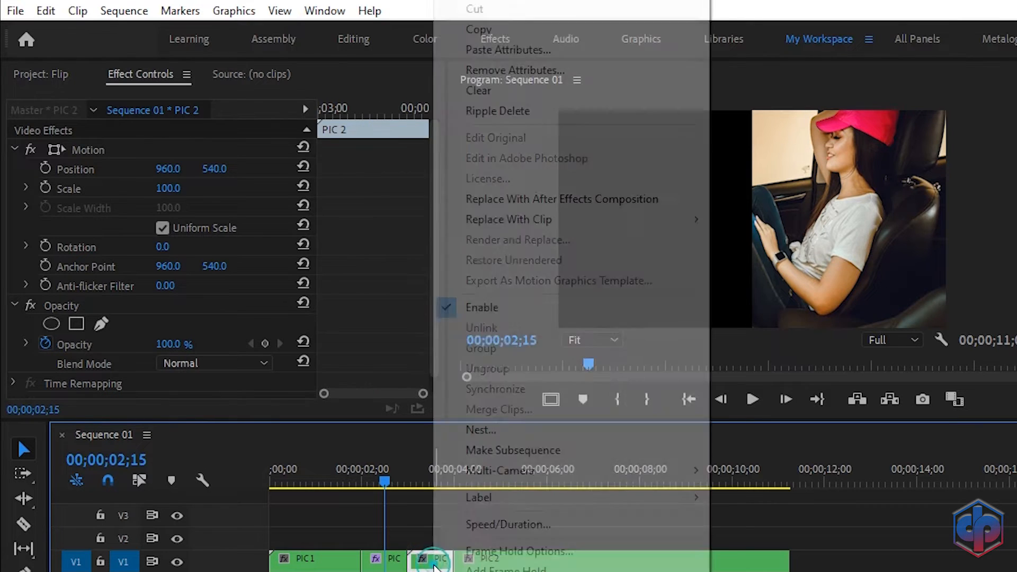
{"action": "left_click", "coordinate": [482, 53]}
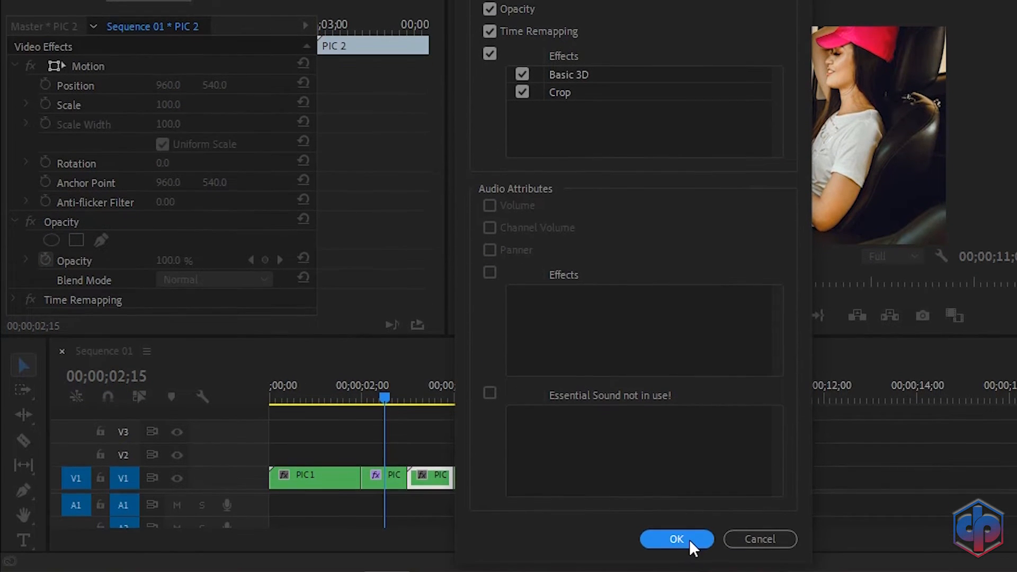
{"action": "left_click", "coordinate": [677, 539]}
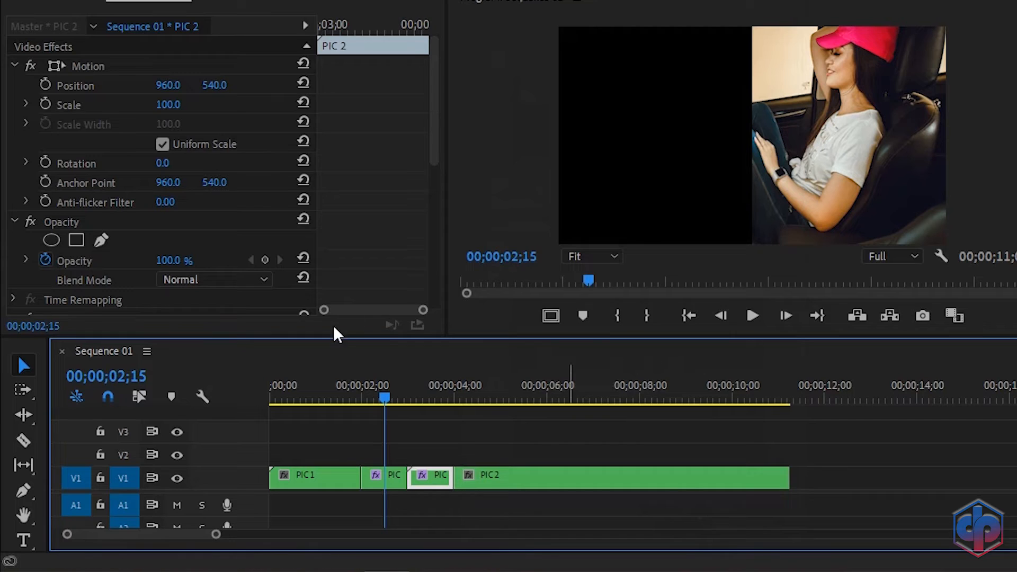
{"action": "left_click_drag", "start_coordinate": [387, 419], "coordinate": [402, 435]}
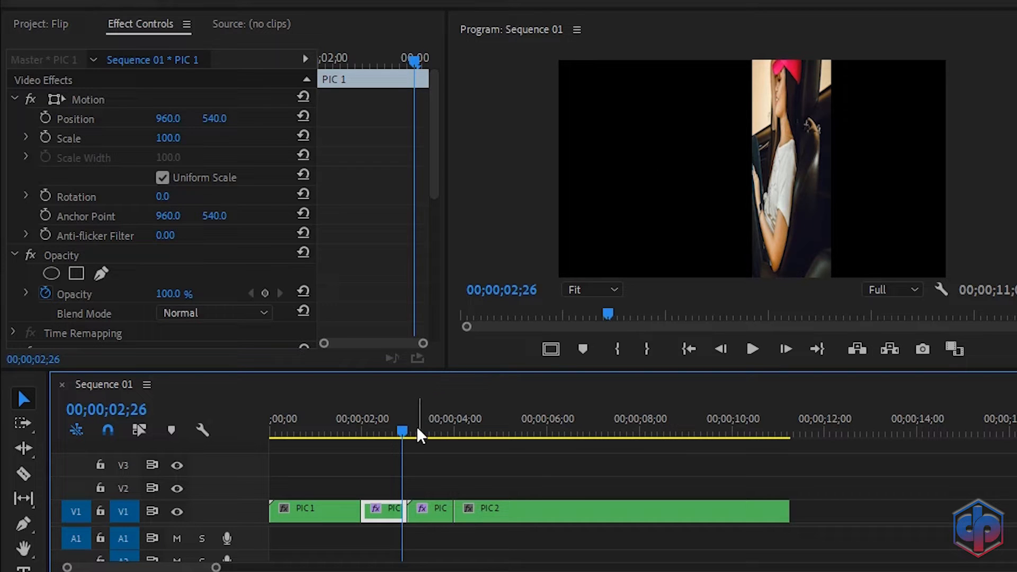
{"action": "left_click", "coordinate": [403, 427]}
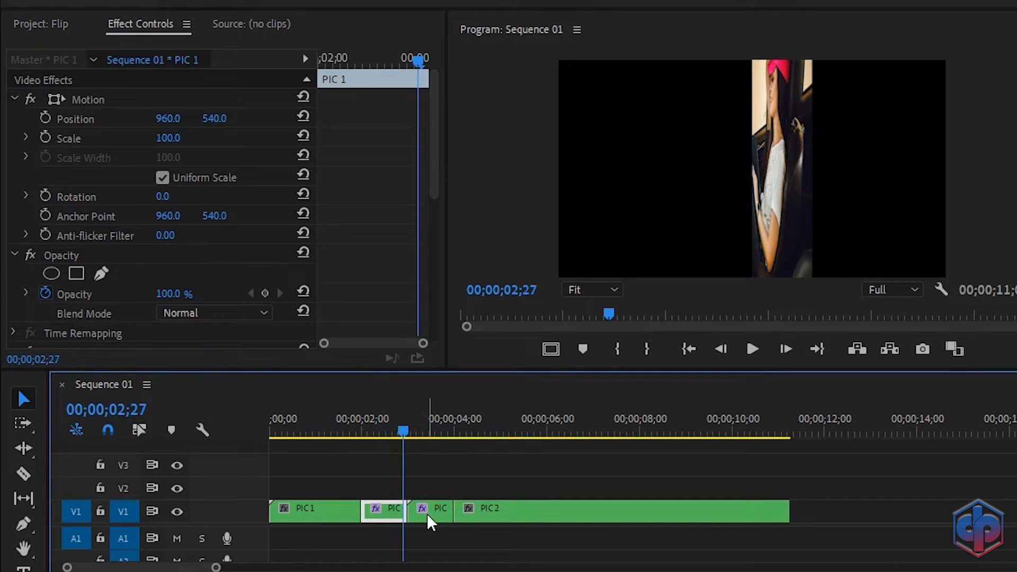
{"action": "left_click", "coordinate": [432, 427]}
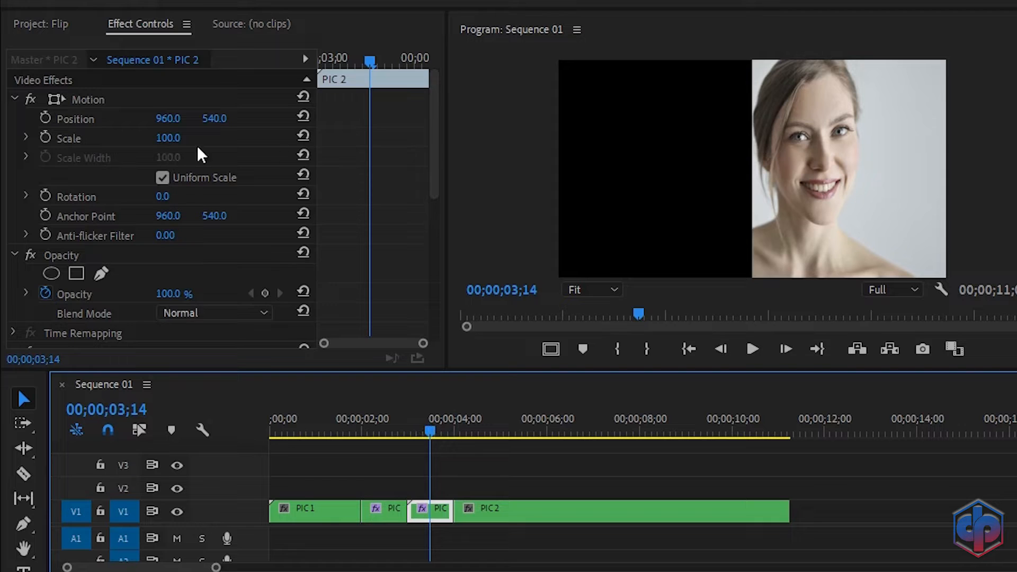
{"action": "scroll", "coordinate": [384, 182], "scroll_direction": "down", "scroll_amount": 10}
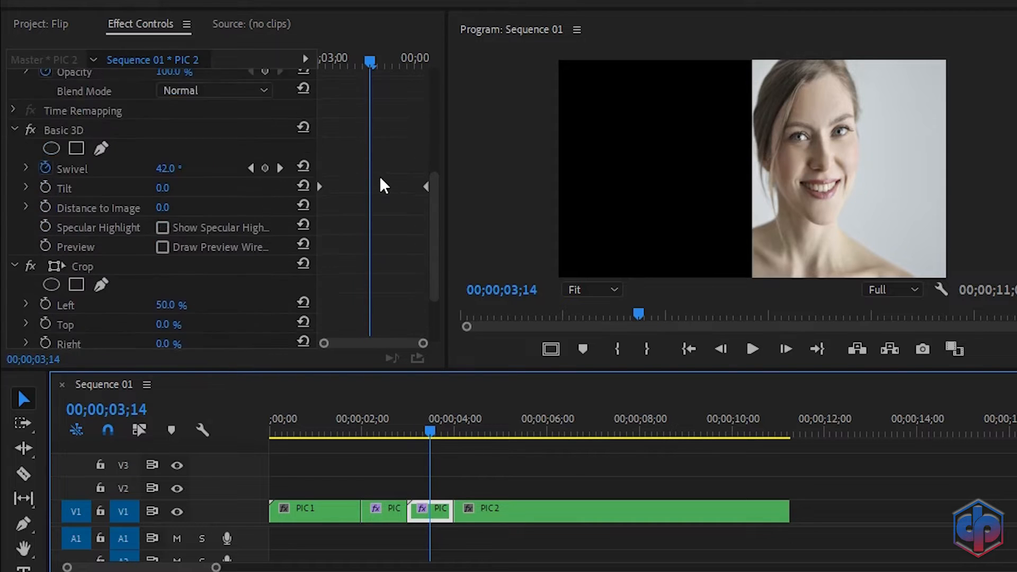
{"action": "scroll", "coordinate": [380, 181], "scroll_direction": "up", "scroll_amount": 2}
{"action": "scroll", "coordinate": [380, 180], "scroll_direction": "down", "scroll_amount": 2}
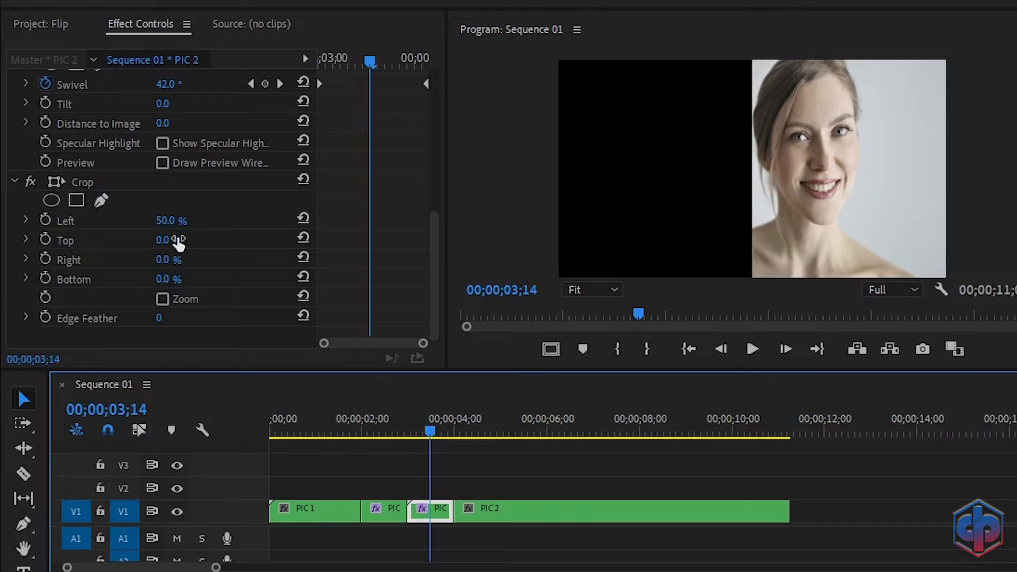
Step: Reset PIC 2's Crop Left and set Crop Right to 50% instead
{"action": "left_click", "coordinate": [305, 217]}
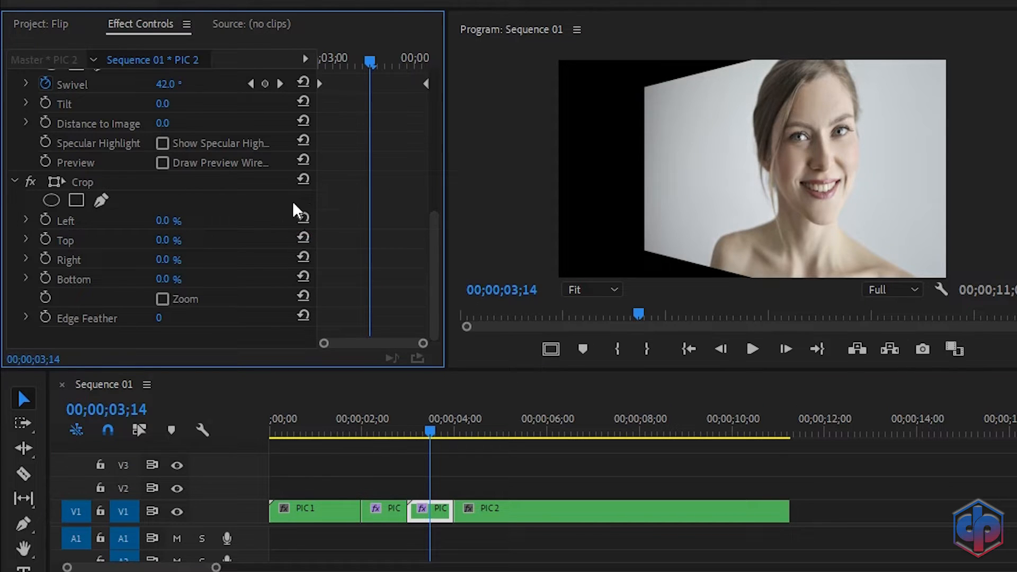
{"action": "left_click", "coordinate": [173, 258]}
{"action": "type", "text": "50"}
{"action": "key", "text": "Return"}
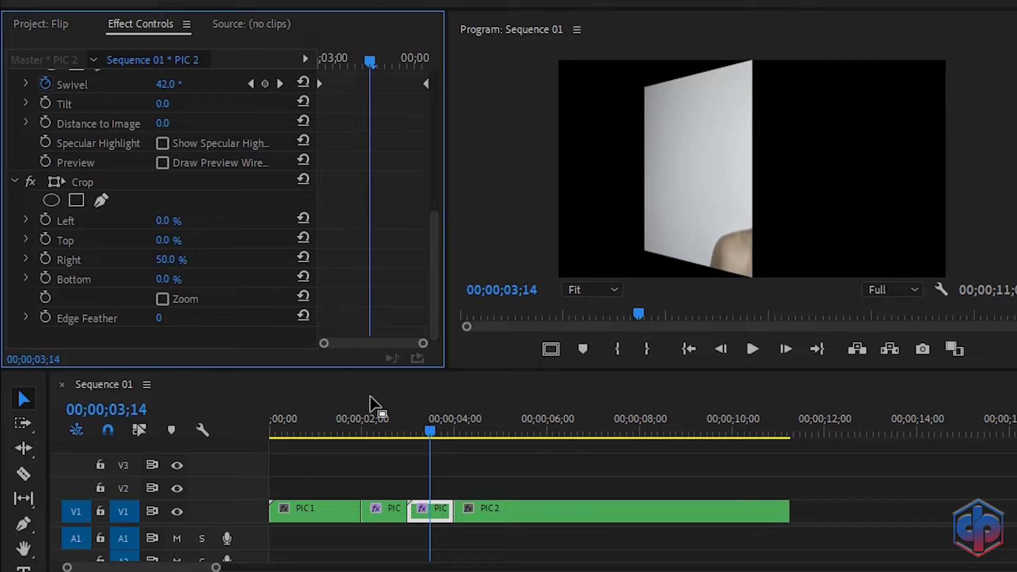
{"action": "mouse_move", "coordinate": [433, 425]}
{"action": "left_mouse_down"}
{"action": "mouse_move", "coordinate": [407, 425]}
{"action": "mouse_move", "coordinate": [420, 425]}
{"action": "left_mouse_up"}
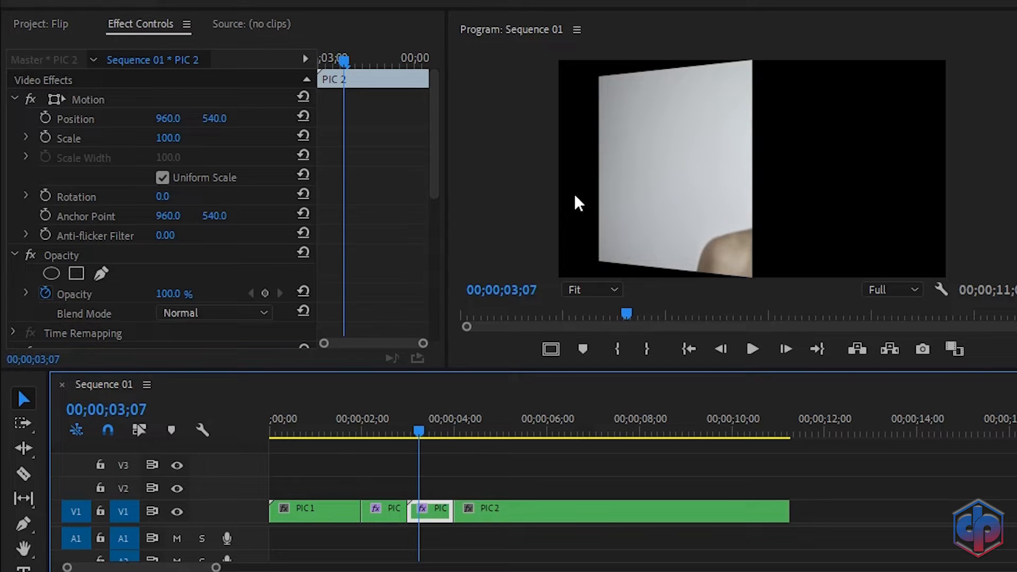
Step: Set PIC 2's first Swivel keyframe to -90°
{"action": "scroll", "coordinate": [370, 220], "scroll_direction": "down", "scroll_amount": 5}
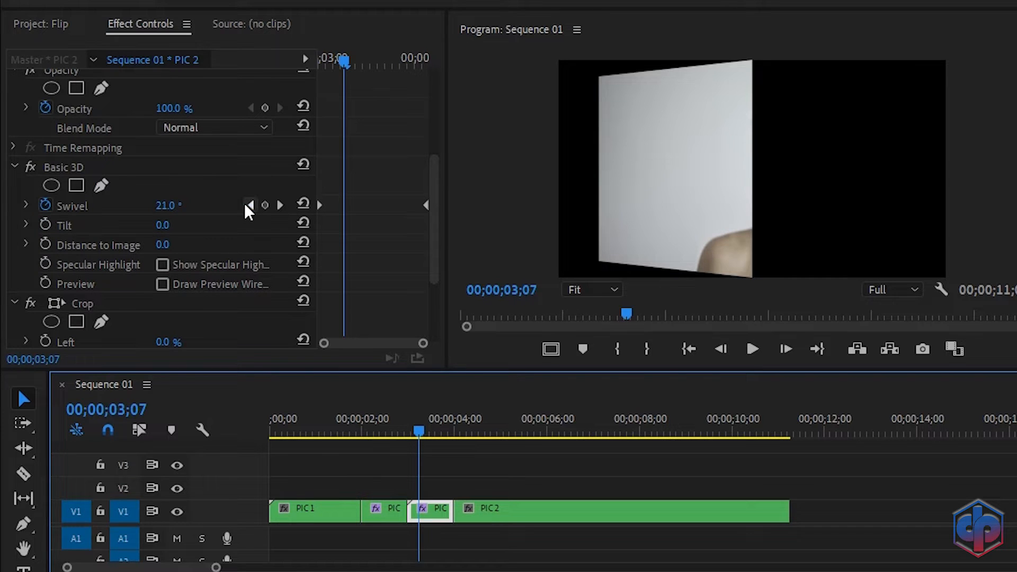
{"action": "left_click", "coordinate": [249, 205]}
{"action": "left_click", "coordinate": [162, 205]}
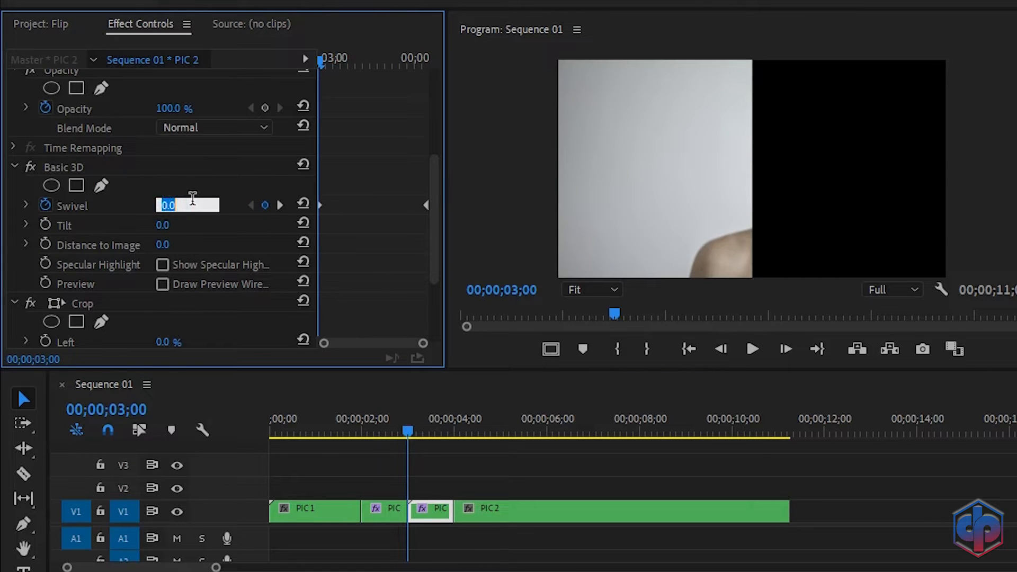
{"action": "type", "text": "-90"}
{"action": "key", "text": "Return"}
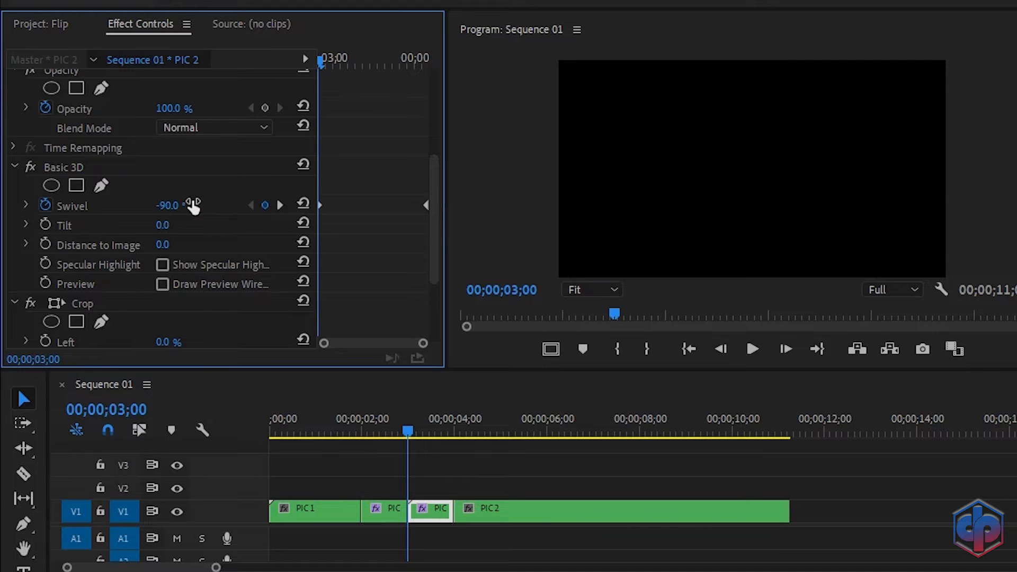
Step: Move the ending Swivel keyframe to 03;17 and set its angle to 0°
{"action": "left_click", "coordinate": [426, 205]}
{"action": "left_click_drag", "start_coordinate": [408, 211], "coordinate": [381, 213]}
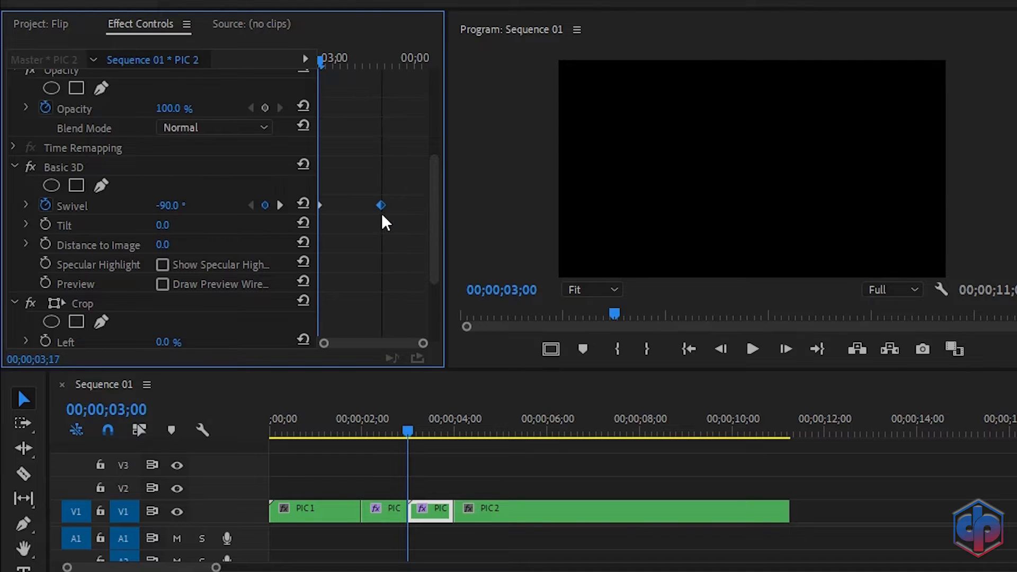
{"action": "left_click", "coordinate": [281, 206]}
{"action": "left_click", "coordinate": [173, 207]}
{"action": "type", "text": "0"}
{"action": "key", "text": "Return"}
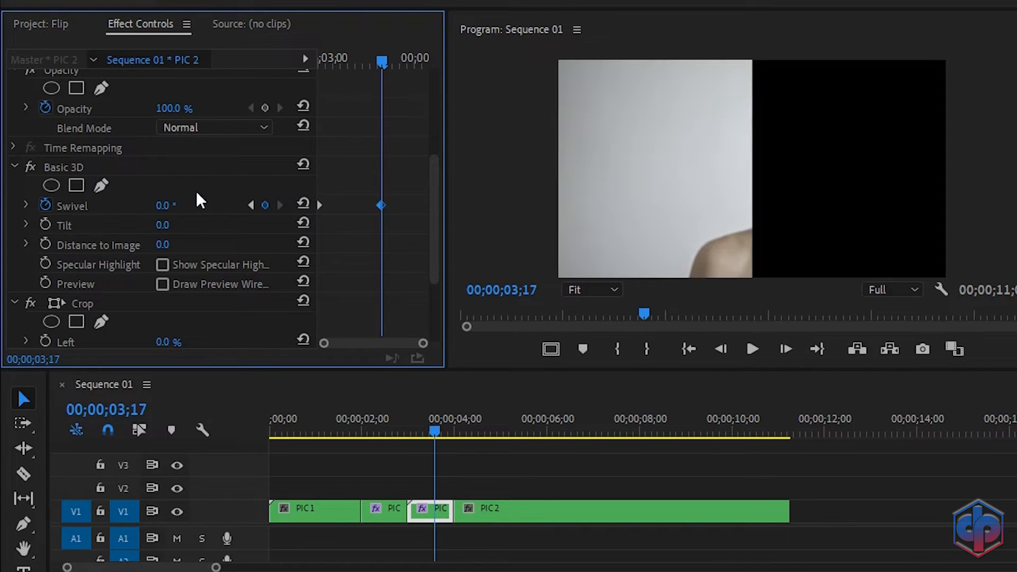
Step: Play back the flip, then shift a Swivel keyframe later in time
{"action": "left_click_drag", "start_coordinate": [379, 61], "coordinate": [340, 62]}
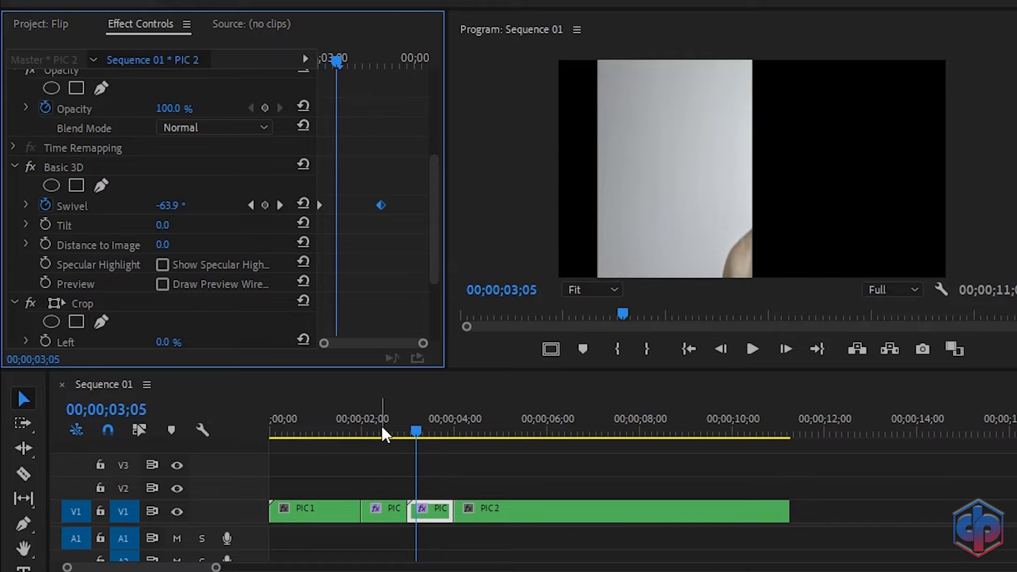
{"action": "left_click", "coordinate": [383, 427]}
{"action": "left_click", "coordinate": [384, 427]}
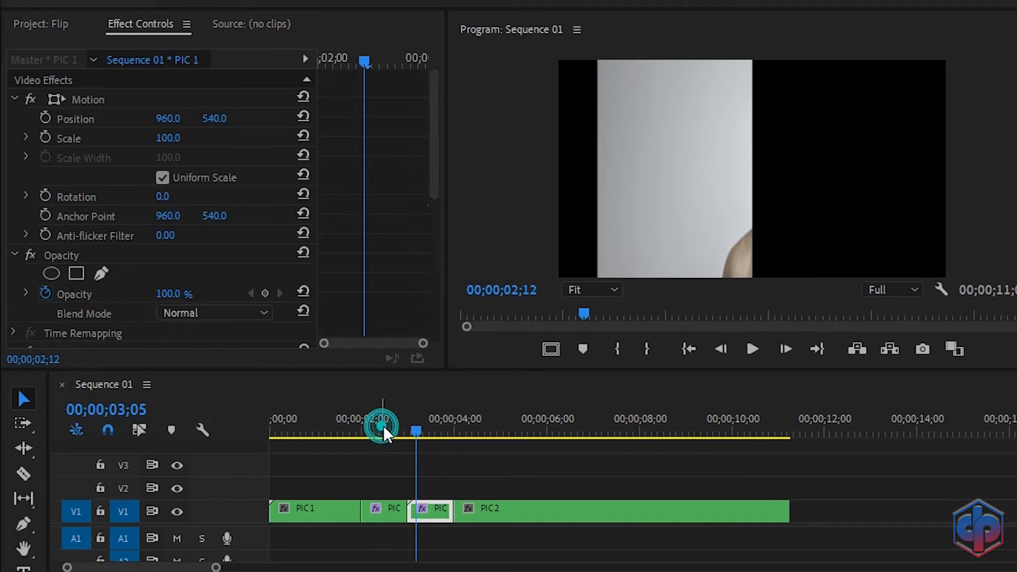
{"action": "key", "text": "space"}
{"action": "left_click", "coordinate": [442, 434]}
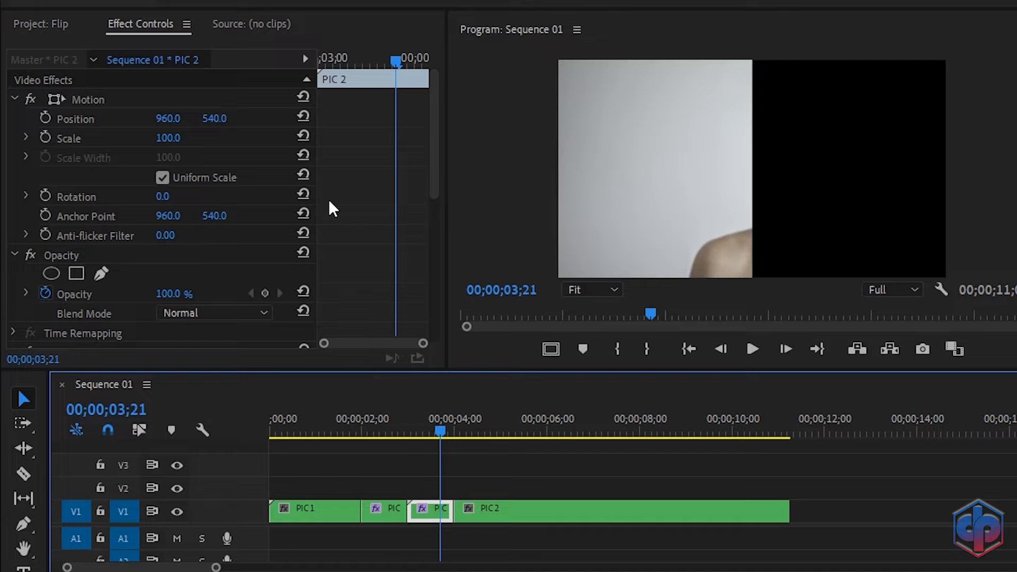
{"action": "scroll", "coordinate": [374, 194], "scroll_direction": "down", "scroll_amount": 5}
{"action": "left_click_drag", "start_coordinate": [382, 169], "coordinate": [446, 183]}
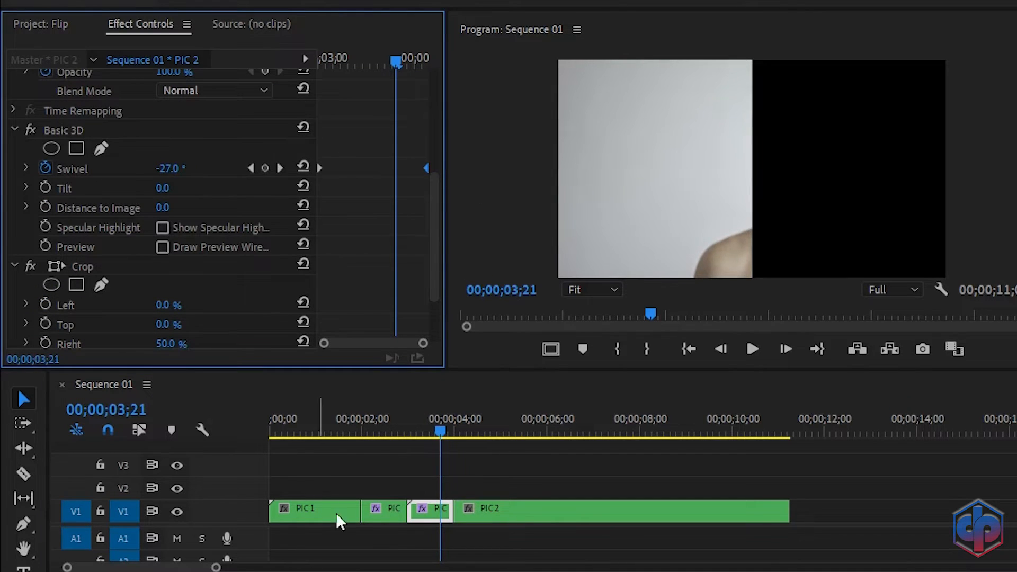
{"action": "left_click", "coordinate": [342, 431]}
{"action": "key", "text": "space"}
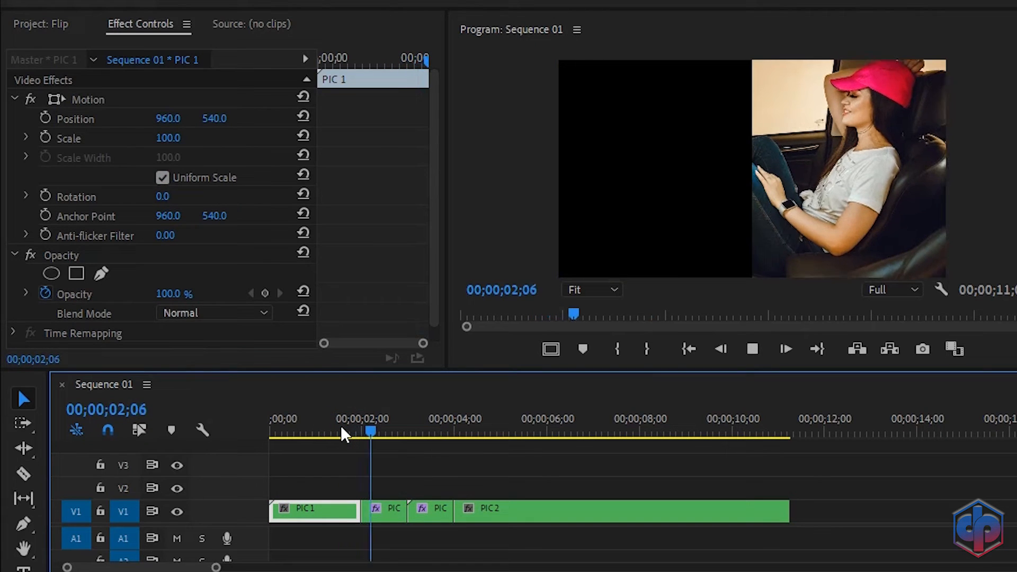
{"action": "left_click", "coordinate": [426, 508]}
{"action": "left_click", "coordinate": [422, 430]}
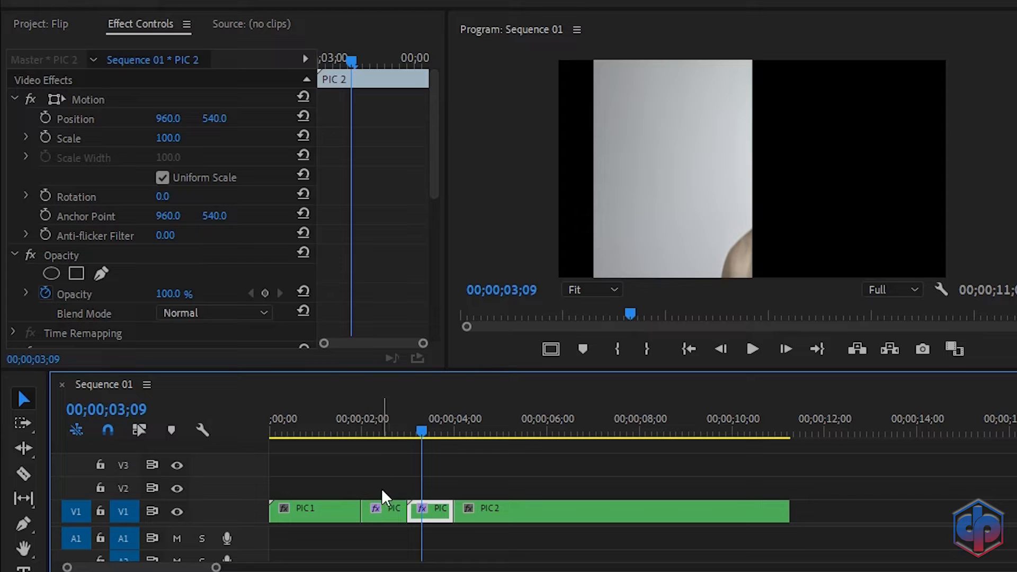
{"action": "left_click_drag", "start_coordinate": [377, 485], "coordinate": [414, 521]}
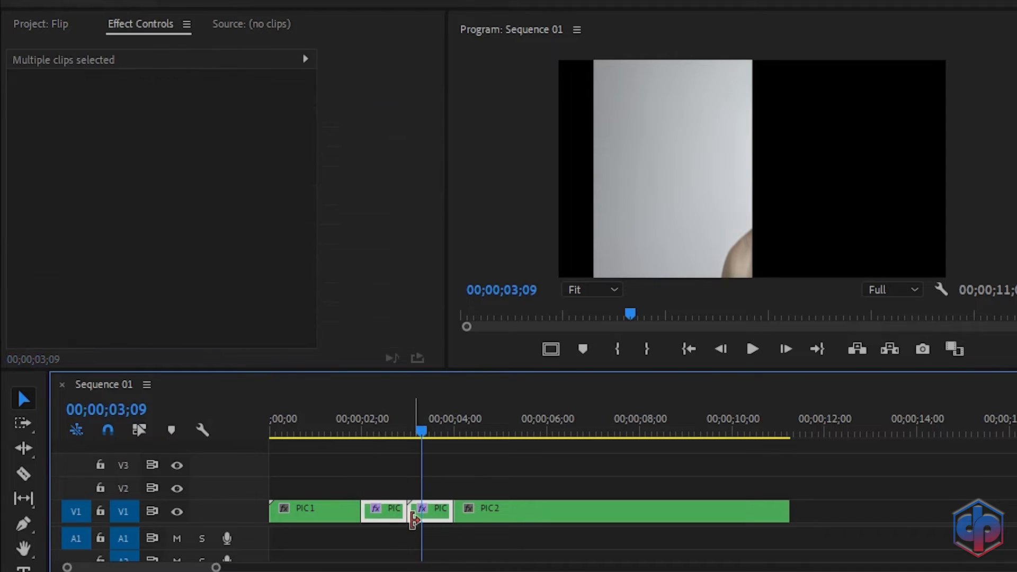
{"action": "left_click", "coordinate": [384, 512]}
{"action": "left_click_drag", "start_coordinate": [383, 510], "coordinate": [389, 459]}
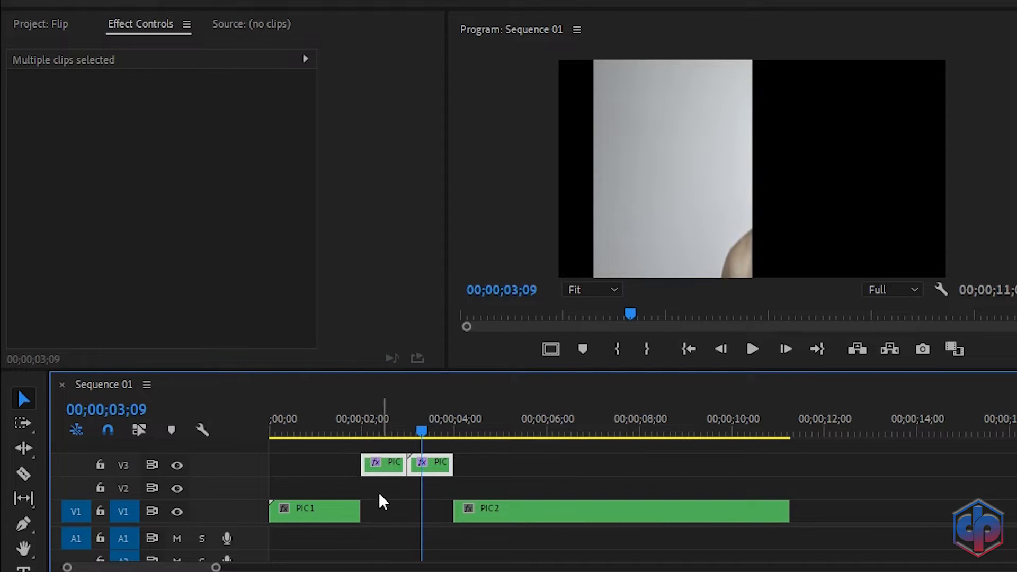
{"action": "left_click", "coordinate": [384, 422]}
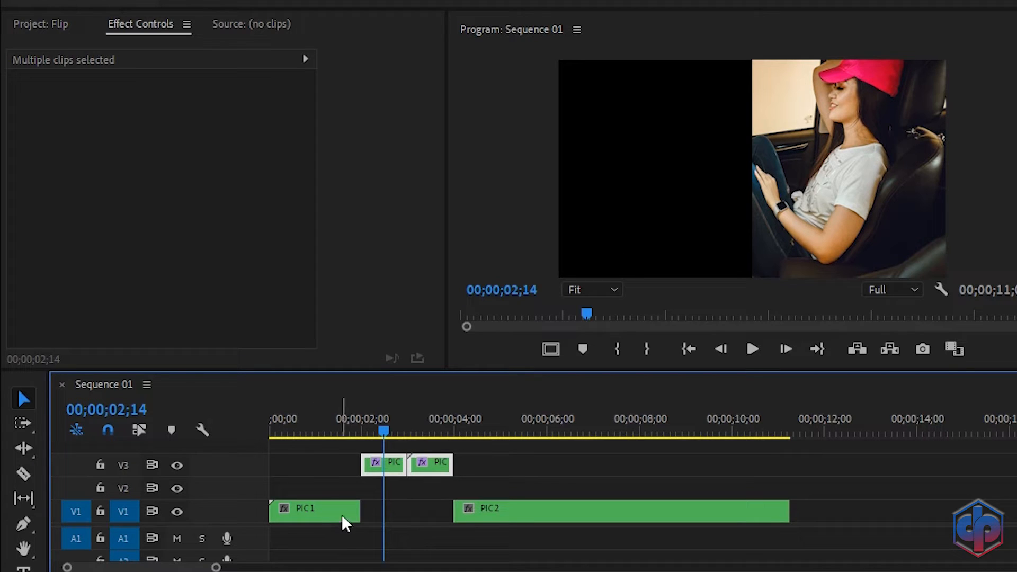
{"action": "left_click_drag", "start_coordinate": [356, 511], "coordinate": [456, 528]}
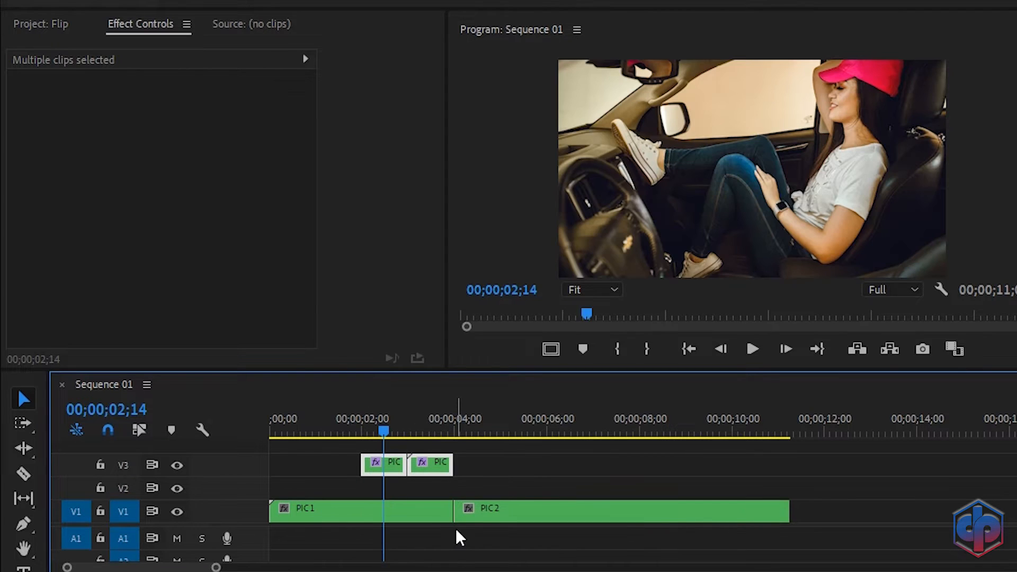
{"action": "left_click", "coordinate": [348, 427]}
{"action": "key", "text": "space"}
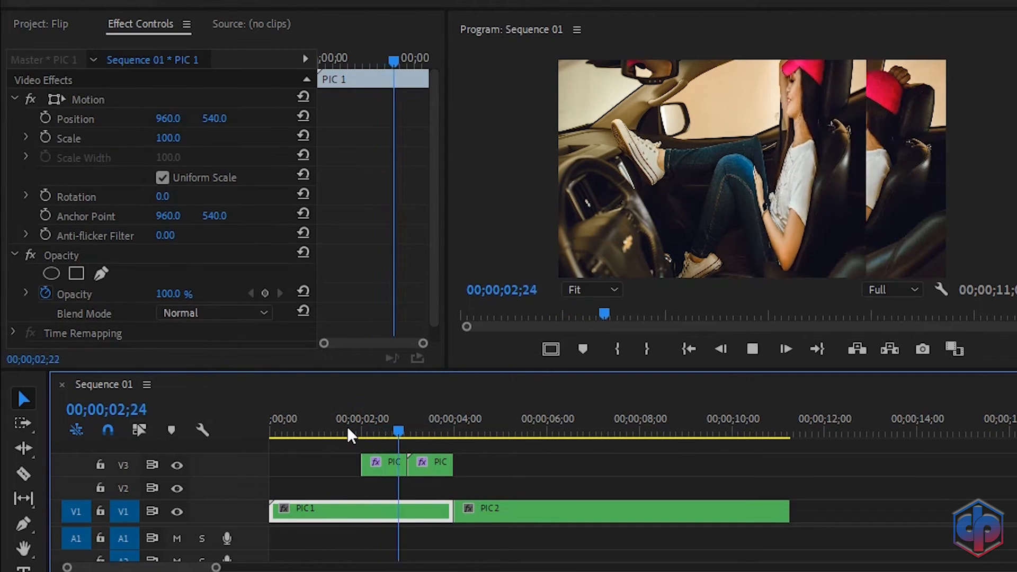
{"action": "left_click", "coordinate": [383, 431]}
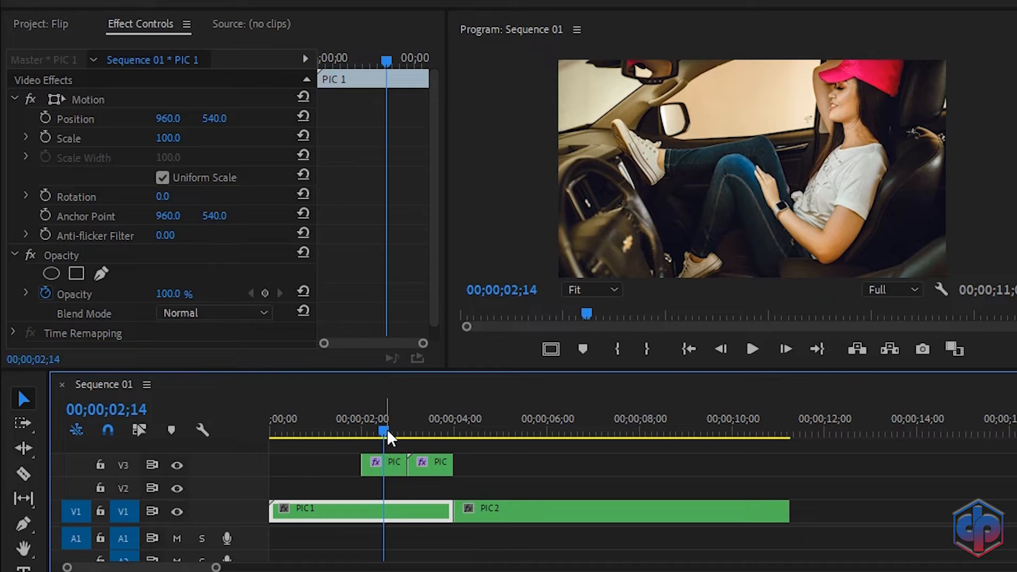
{"action": "left_click_drag", "start_coordinate": [387, 428], "coordinate": [409, 431]}
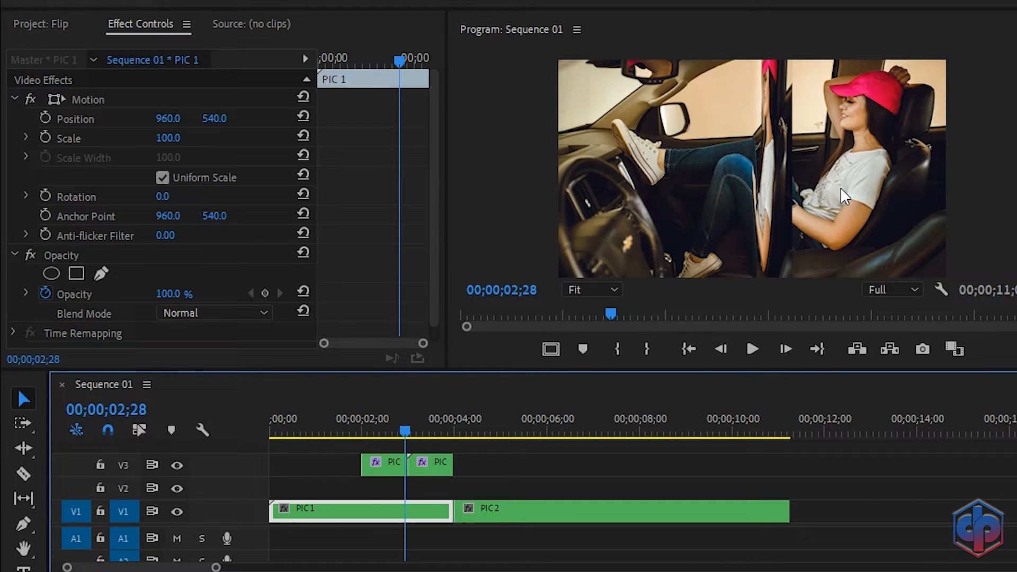
{"action": "left_click", "coordinate": [426, 418]}
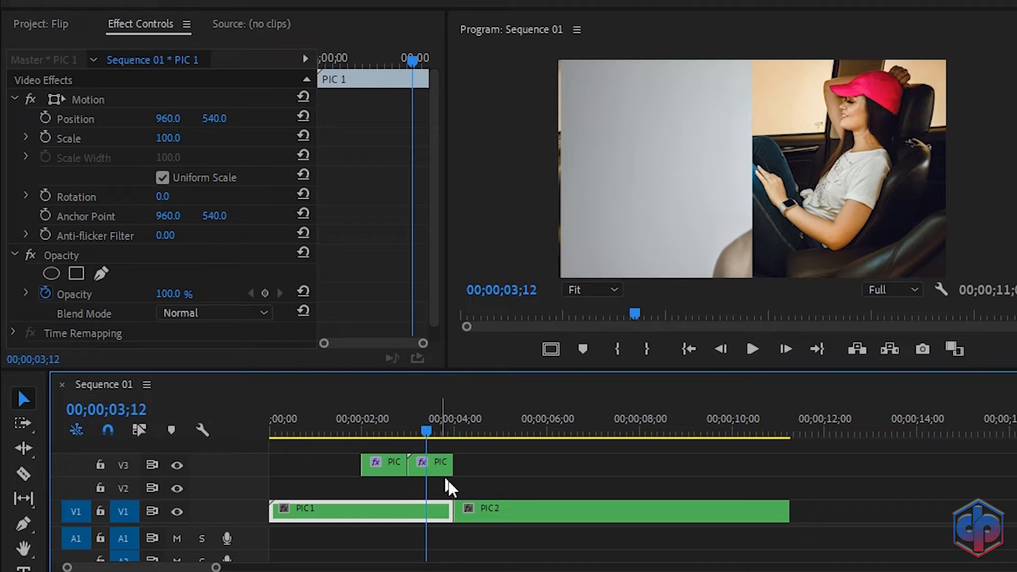
Step: Copy the PIC 2 clip down to V2 and extend its start back to 02;00
{"action": "left_click", "coordinate": [443, 468]}
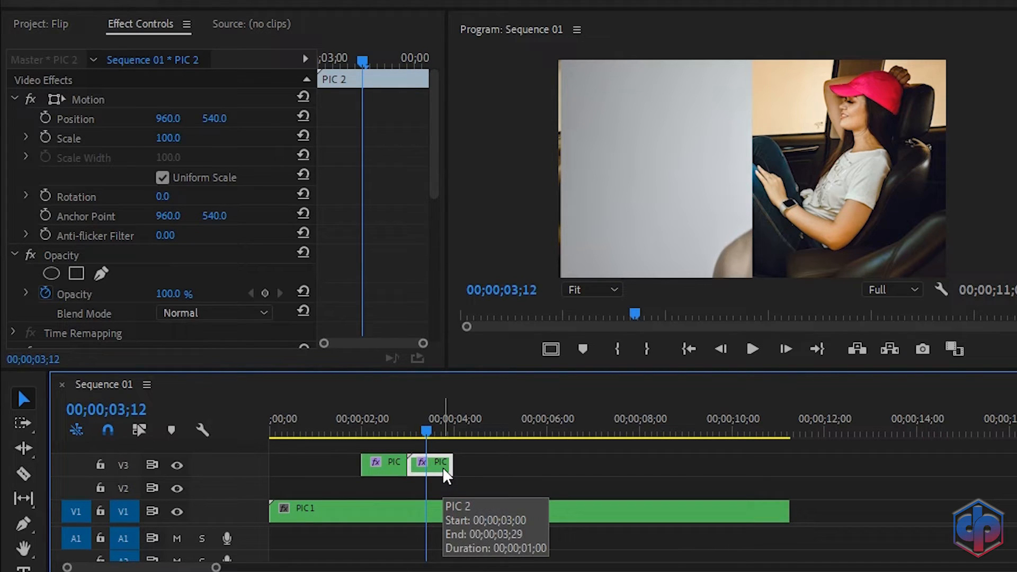
{"action": "left_click_drag", "start_coordinate": [443, 467], "coordinate": [443, 483]}
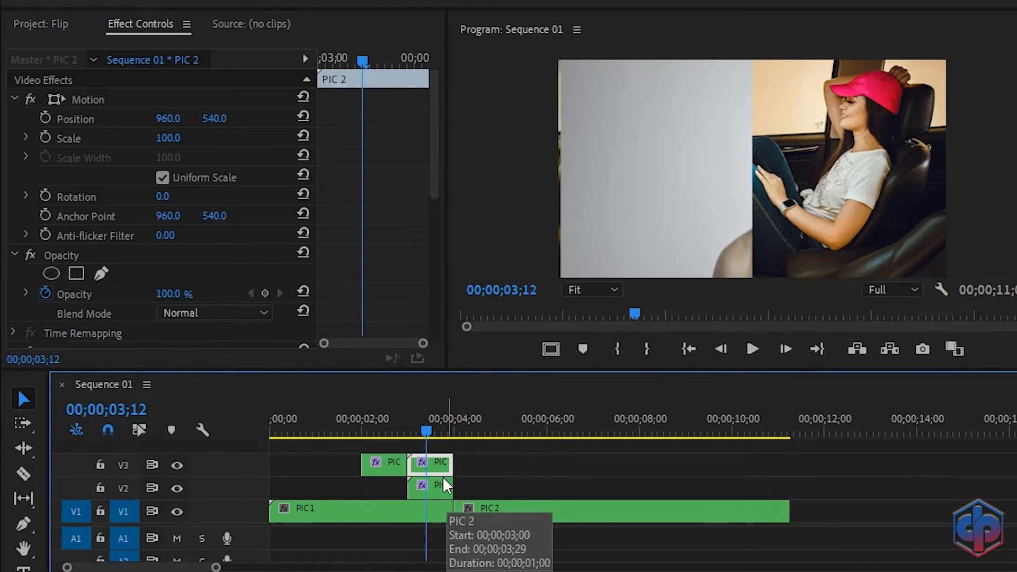
{"action": "left_click", "coordinate": [379, 421]}
{"action": "left_click_drag", "start_coordinate": [380, 421], "coordinate": [411, 428]}
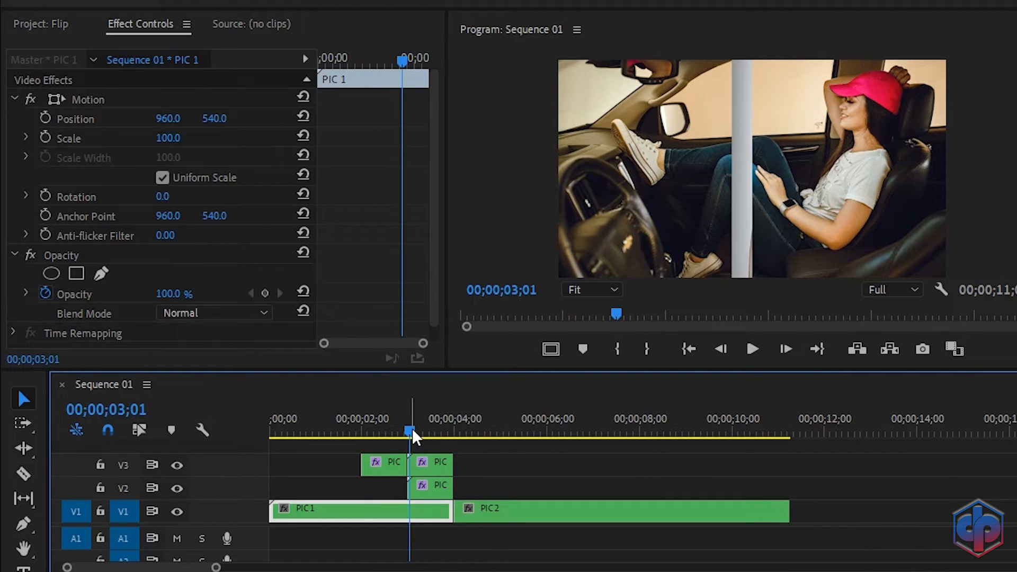
{"action": "mouse_move", "coordinate": [439, 492]}
{"action": "left_mouse_down"}
{"action": "mouse_move", "coordinate": [392, 493]}
{"action": "mouse_move", "coordinate": [448, 491]}
{"action": "left_mouse_up"}
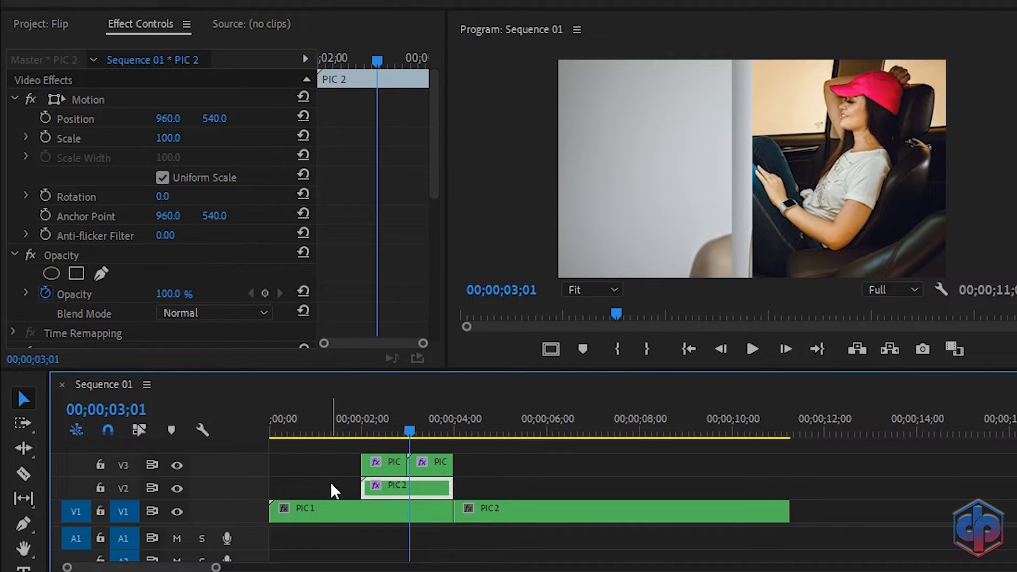
Step: Replay the transition to check the new V2 underlay
{"action": "left_click", "coordinate": [336, 422]}
{"action": "key", "text": "space"}
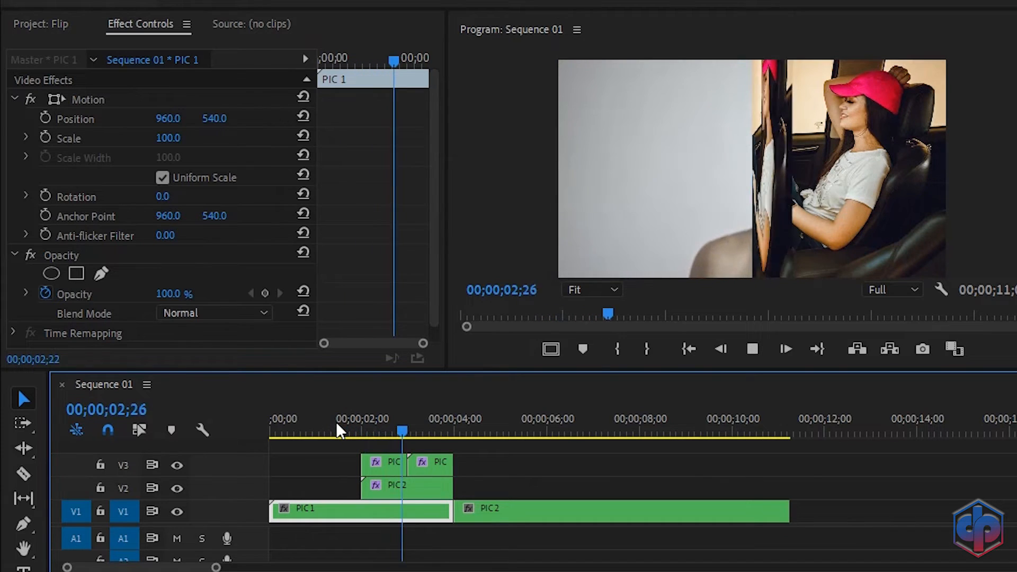
{"action": "key", "text": "space"}
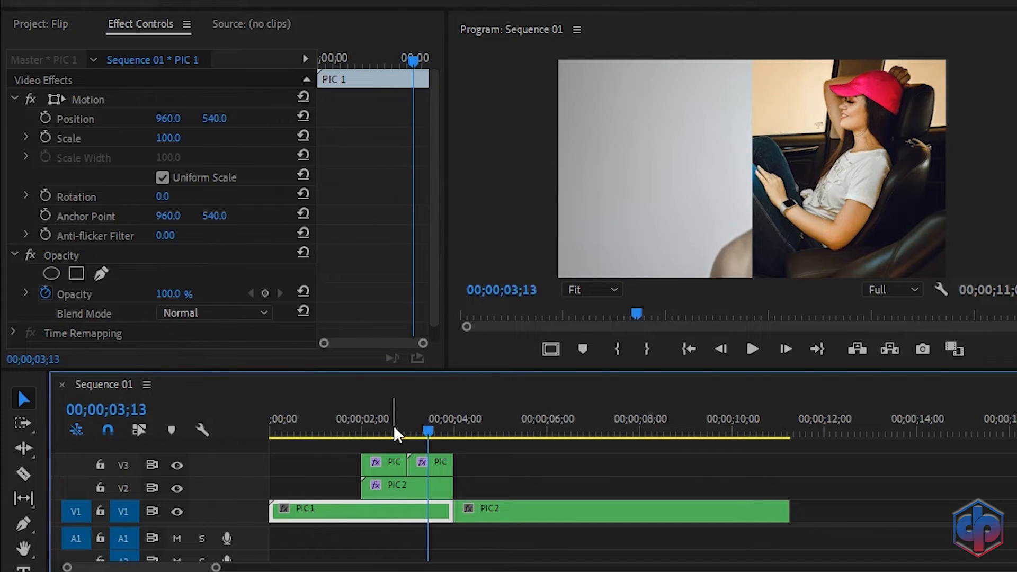
{"action": "left_click", "coordinate": [393, 425]}
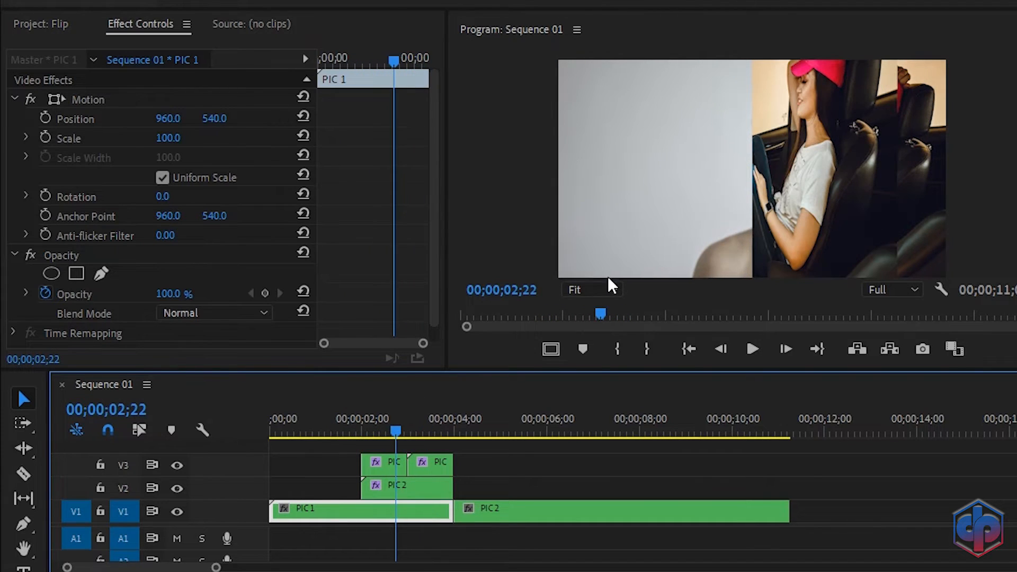
Step: Remove motion, Basic 3D and Crop attributes from the PIC 2 copy on V2
{"action": "right_click", "coordinate": [427, 488]}
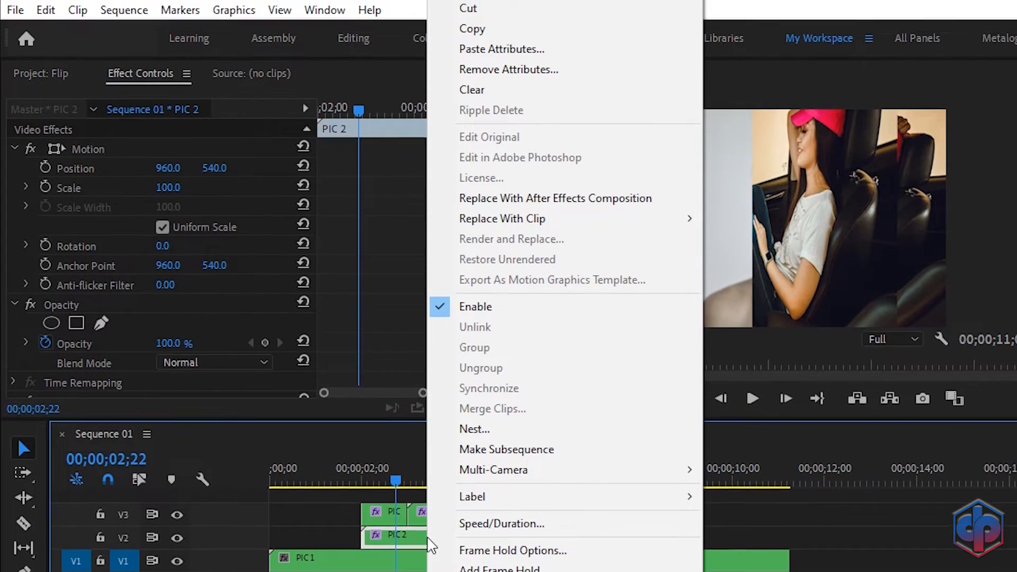
{"action": "left_click", "coordinate": [535, 84]}
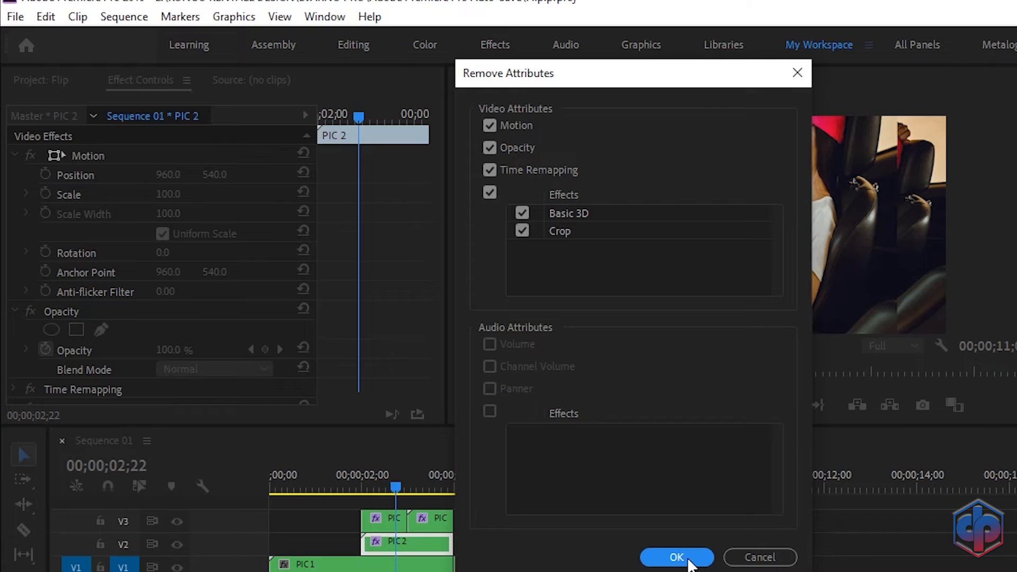
{"action": "left_click", "coordinate": [689, 560]}
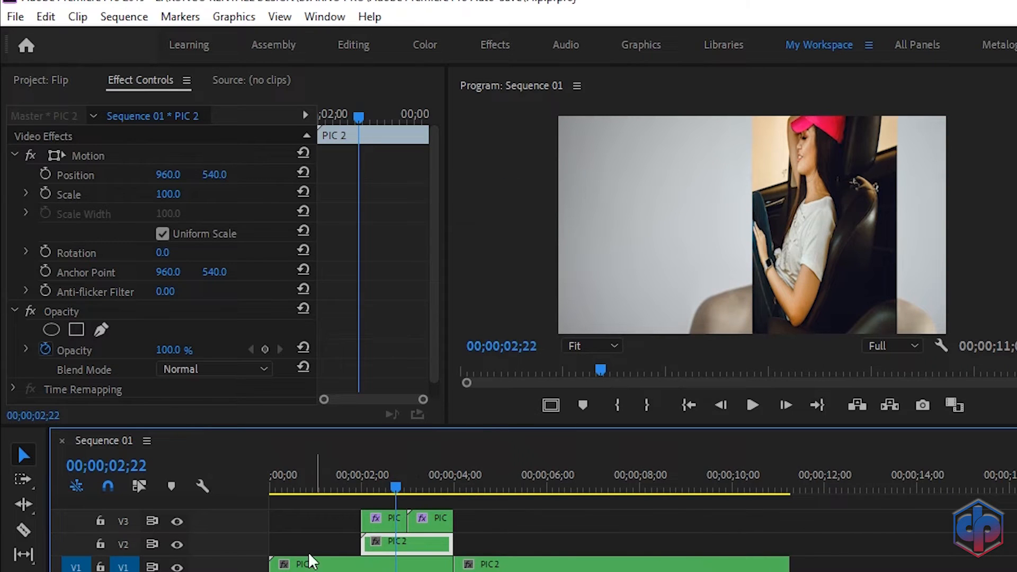
Step: Play the transition and scrub around the flip's midpoint
{"action": "left_click", "coordinate": [331, 487]}
{"action": "key", "text": "space"}
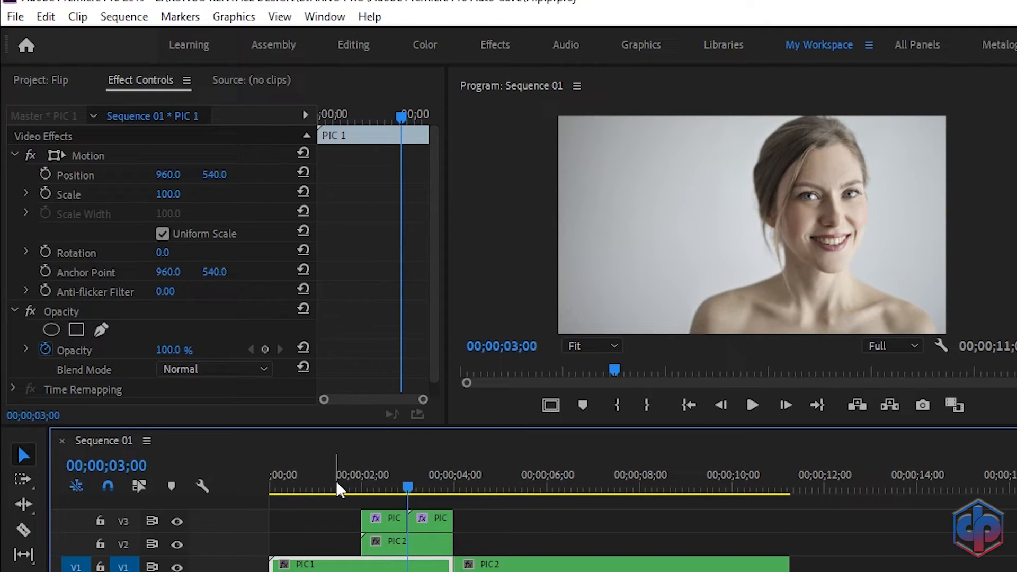
{"action": "key", "text": "Right"}
{"action": "key", "text": "Right"}
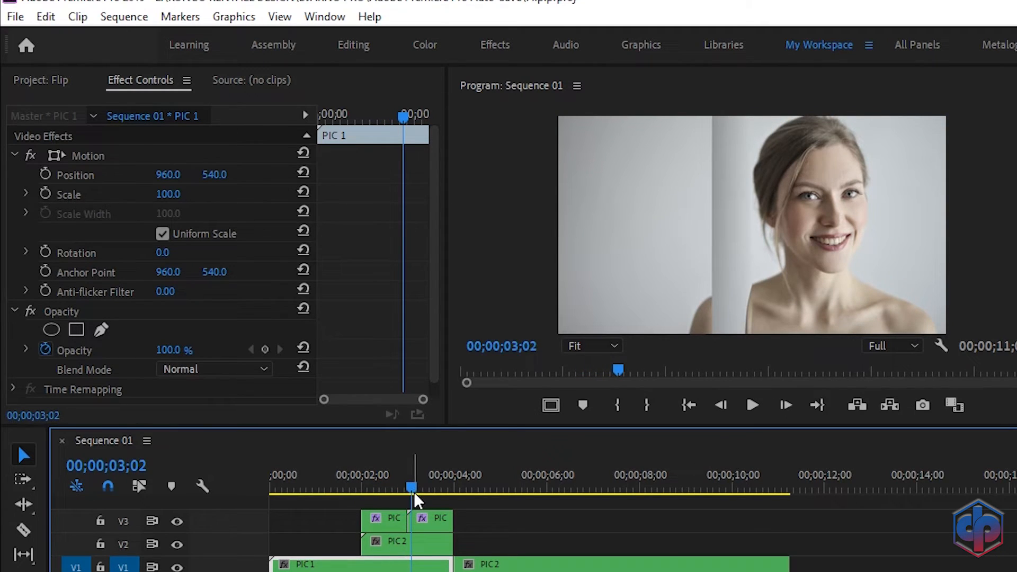
{"action": "left_click_drag", "start_coordinate": [411, 490], "coordinate": [411, 490]}
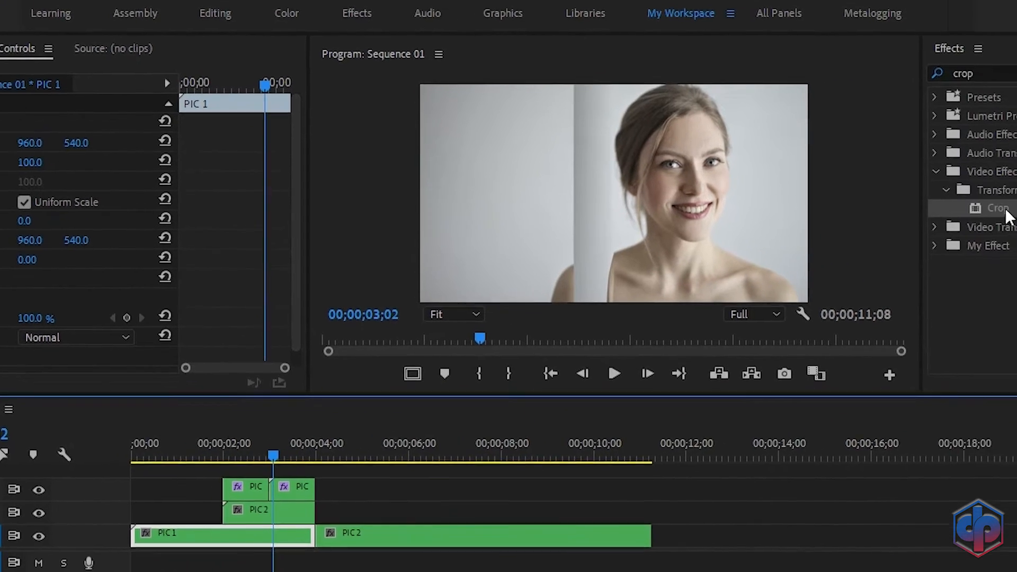
Step: Apply Crop to the PIC 2 copy on V2 with Left set to 50%
{"action": "left_click", "coordinate": [1005, 209]}
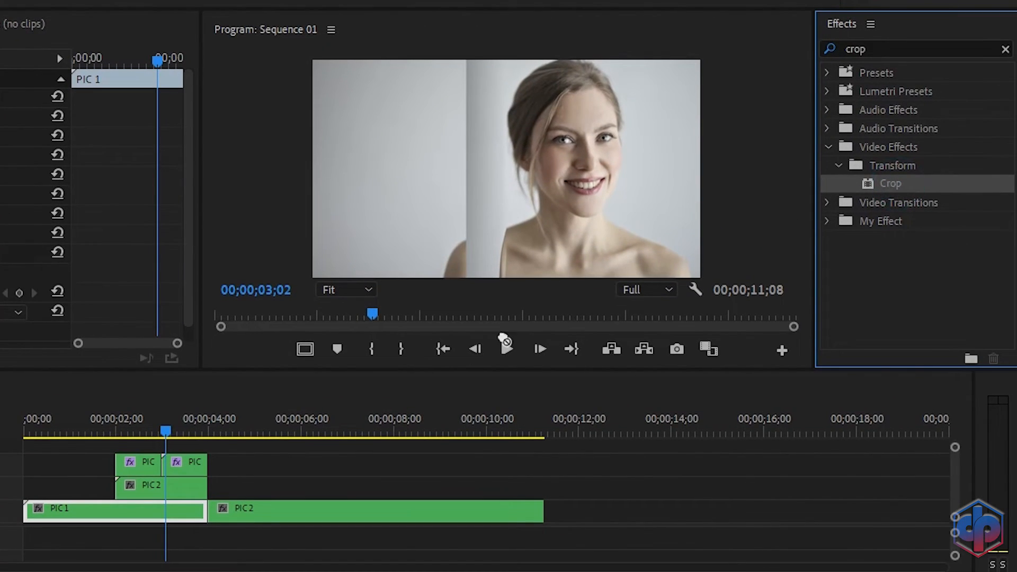
{"action": "left_click", "coordinate": [170, 491]}
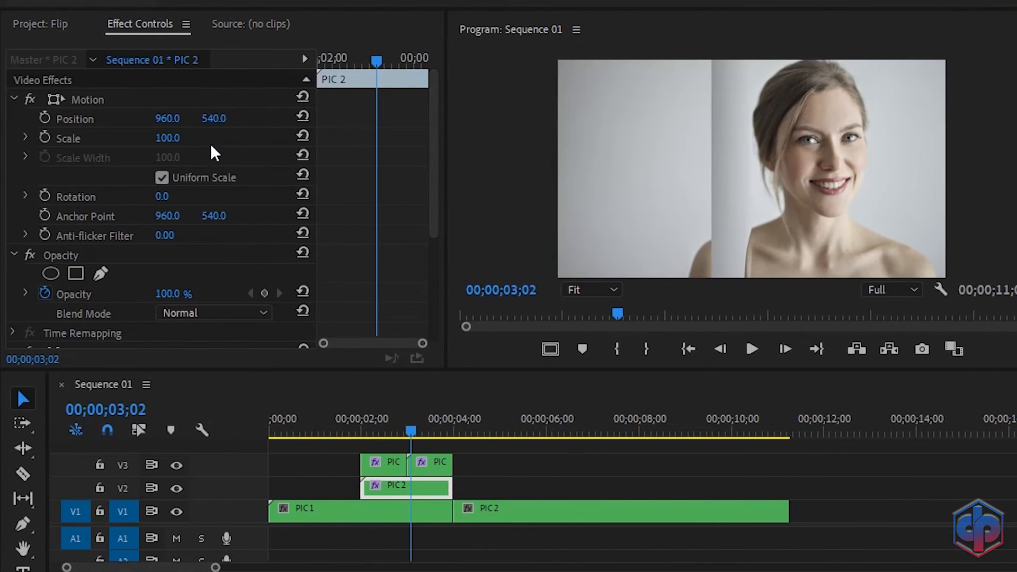
{"action": "scroll", "coordinate": [212, 151], "scroll_direction": "down", "scroll_amount": 5}
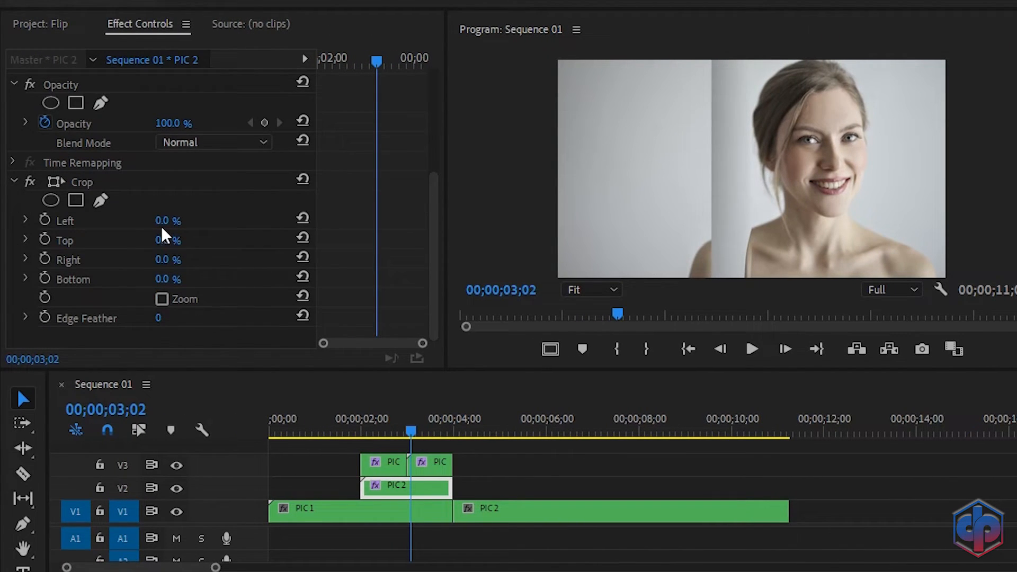
{"action": "left_click", "coordinate": [164, 222]}
{"action": "type", "text": "50"}
{"action": "key", "text": "Return"}
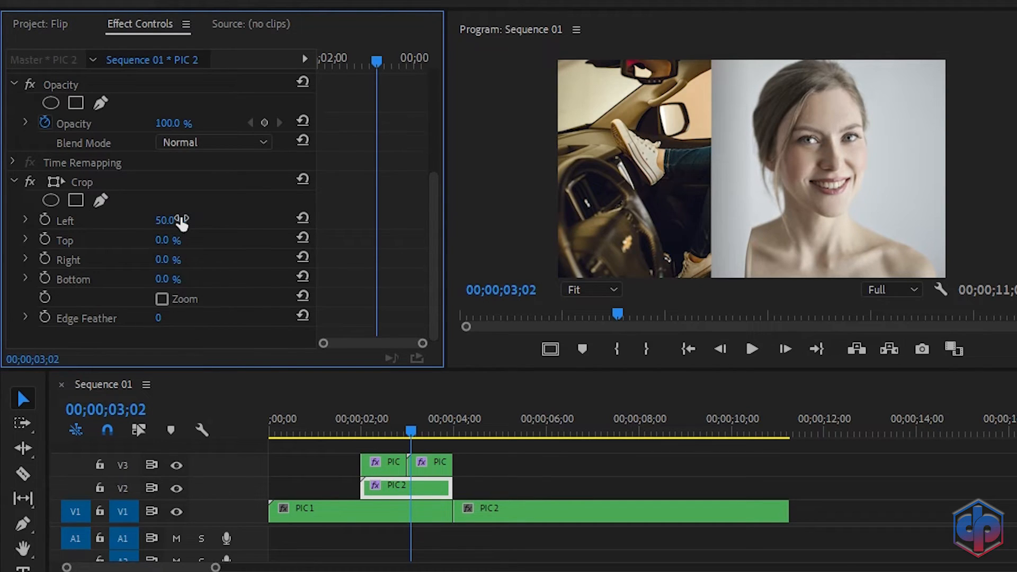
Step: Replay the flip transition twice to review the result
{"action": "left_click", "coordinate": [329, 420]}
{"action": "key", "text": "space"}
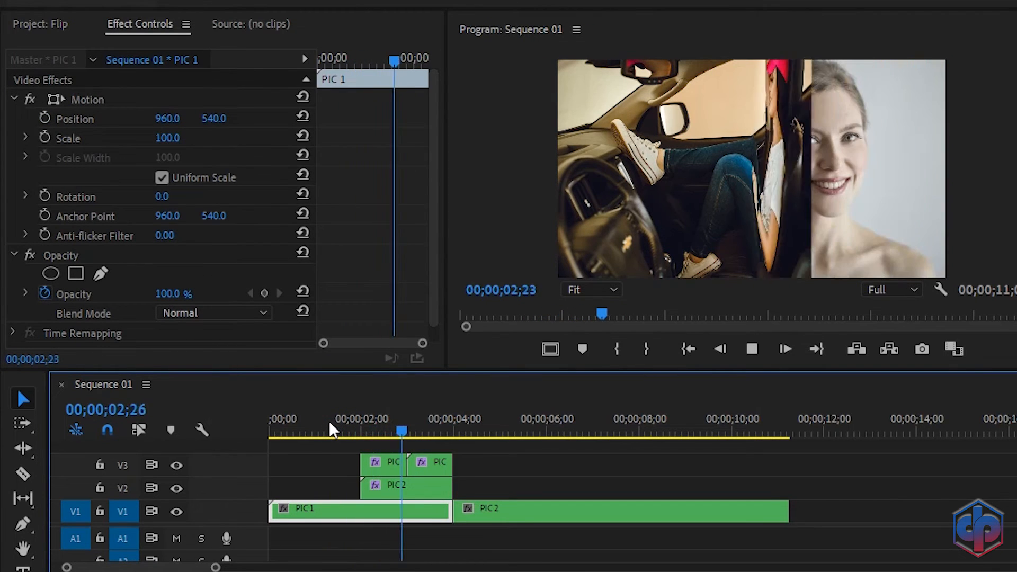
{"action": "key", "text": "space"}
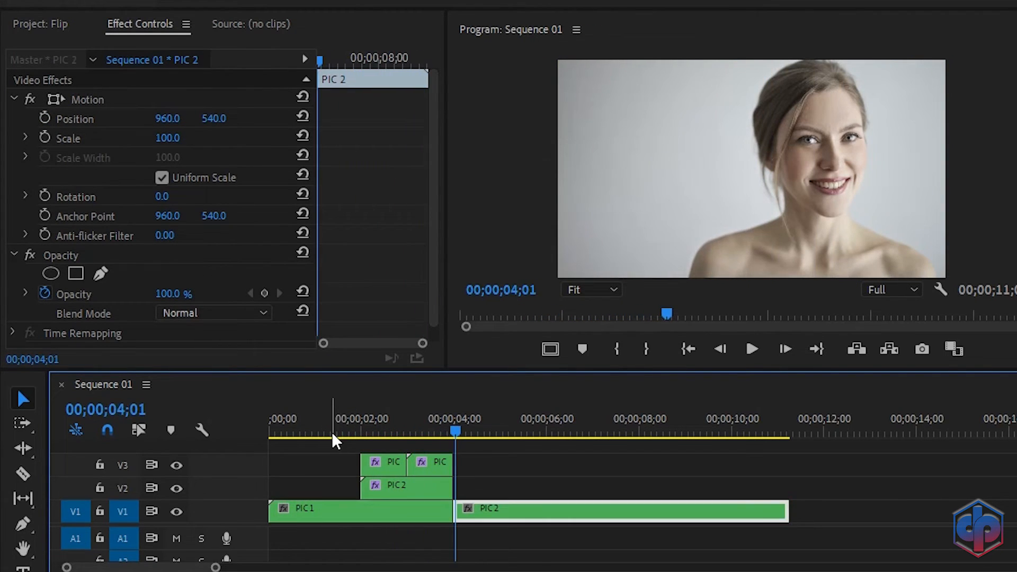
{"action": "left_click", "coordinate": [332, 431]}
{"action": "key", "text": "space"}
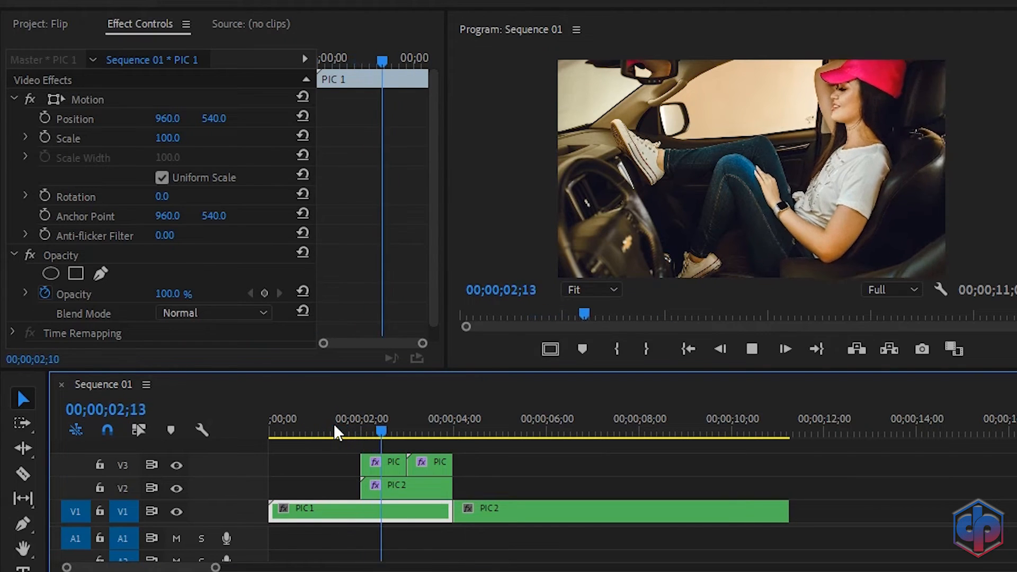
{"action": "key", "text": "space"}
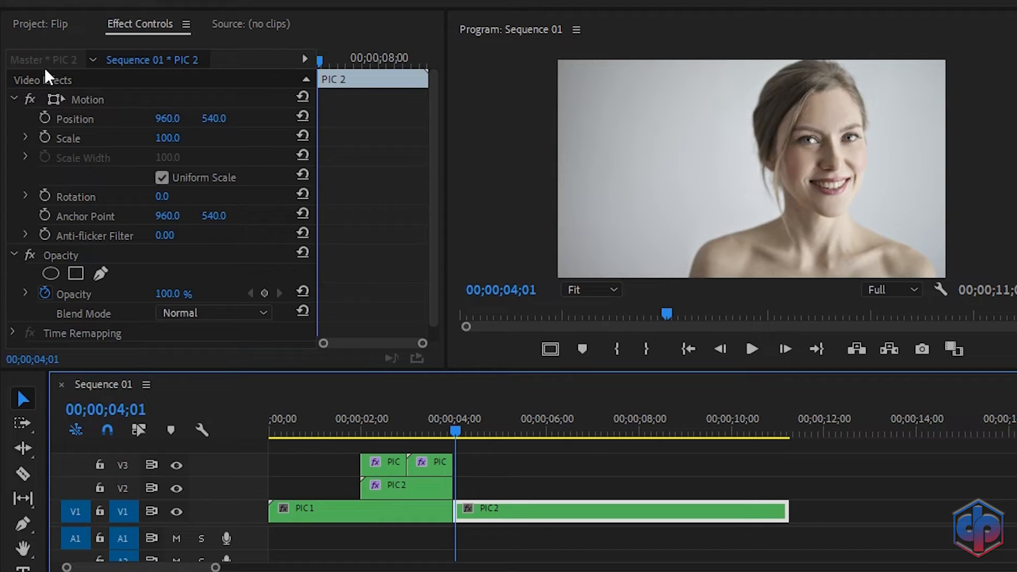
Step: Create a white 1920x1080 Color Matte and place it on V4 at 02;00
{"action": "left_click", "coordinate": [32, 27]}
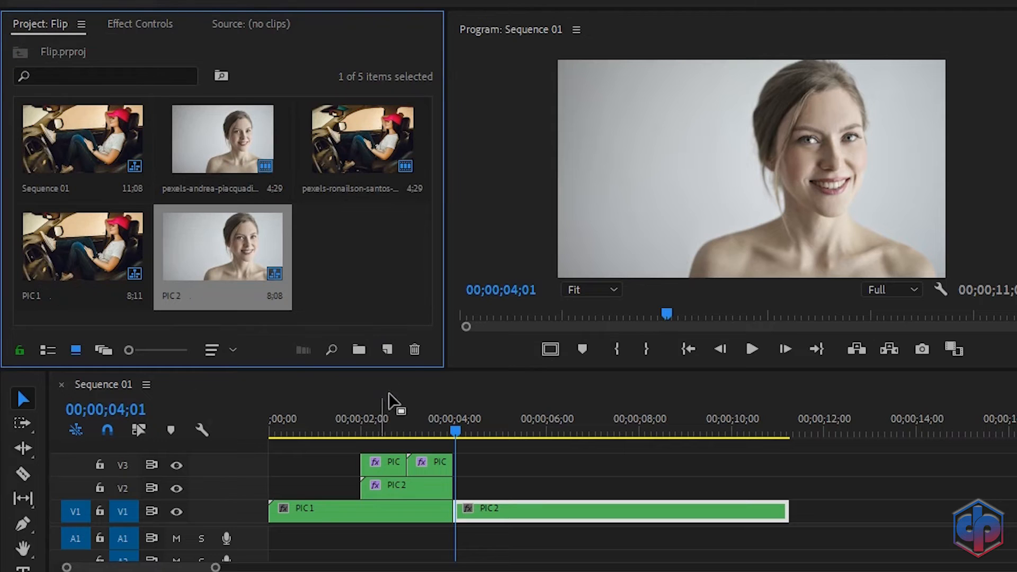
{"action": "left_click", "coordinate": [396, 352]}
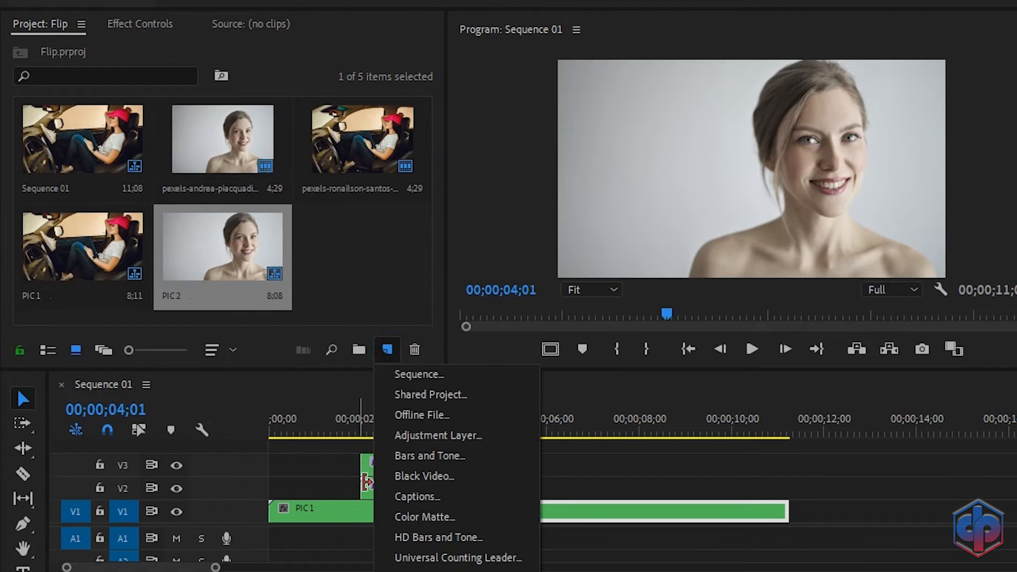
{"action": "left_click", "coordinate": [408, 518]}
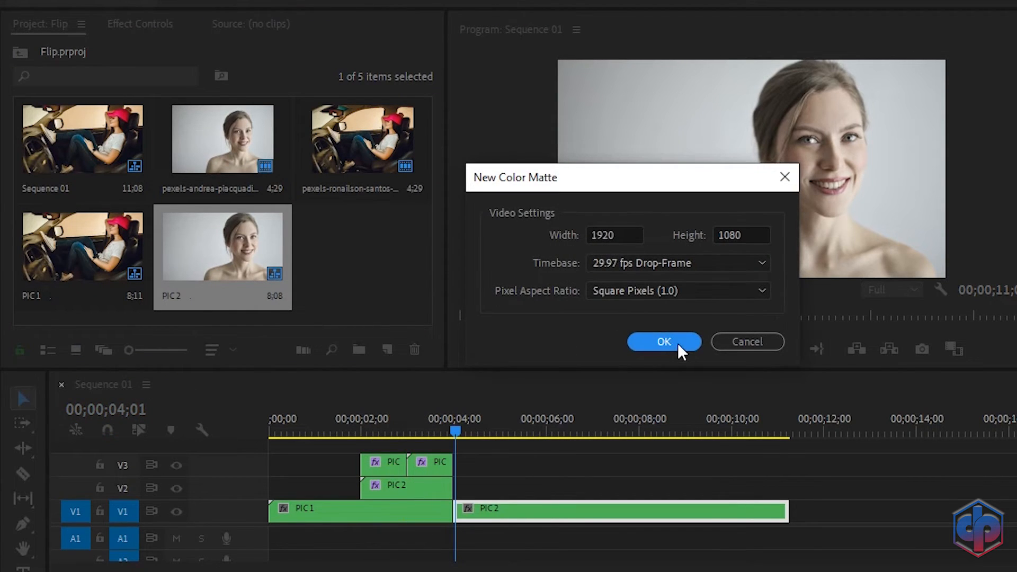
{"action": "left_click", "coordinate": [665, 341]}
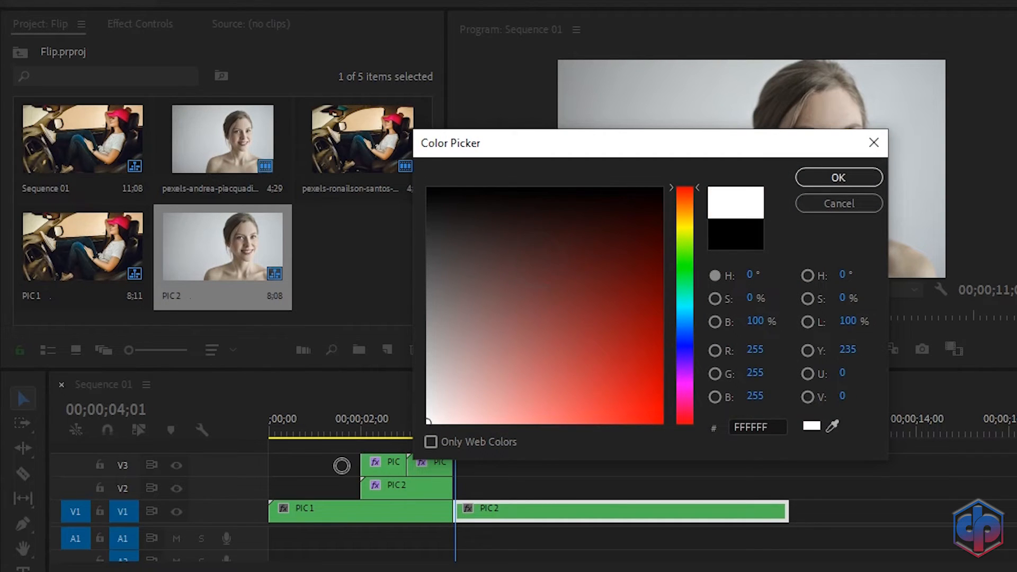
{"action": "left_click", "coordinate": [833, 178]}
{"action": "left_click", "coordinate": [591, 305]}
{"action": "left_click_drag", "start_coordinate": [357, 251], "coordinate": [362, 445]}
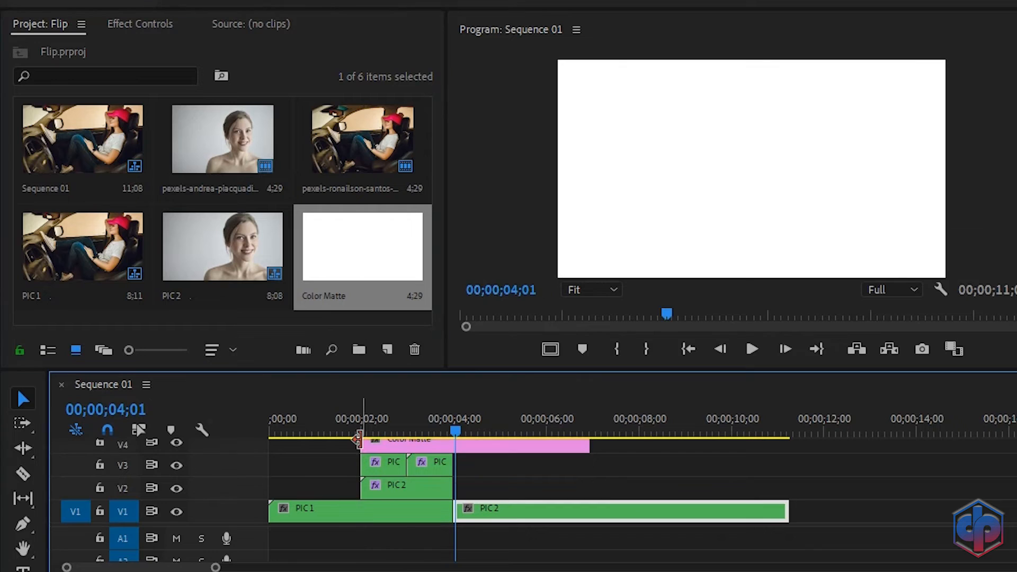
Step: Razor-cut the Color Matte at 03;04 where the photos end and delete the leftover piece
{"action": "key", "text": "c"}
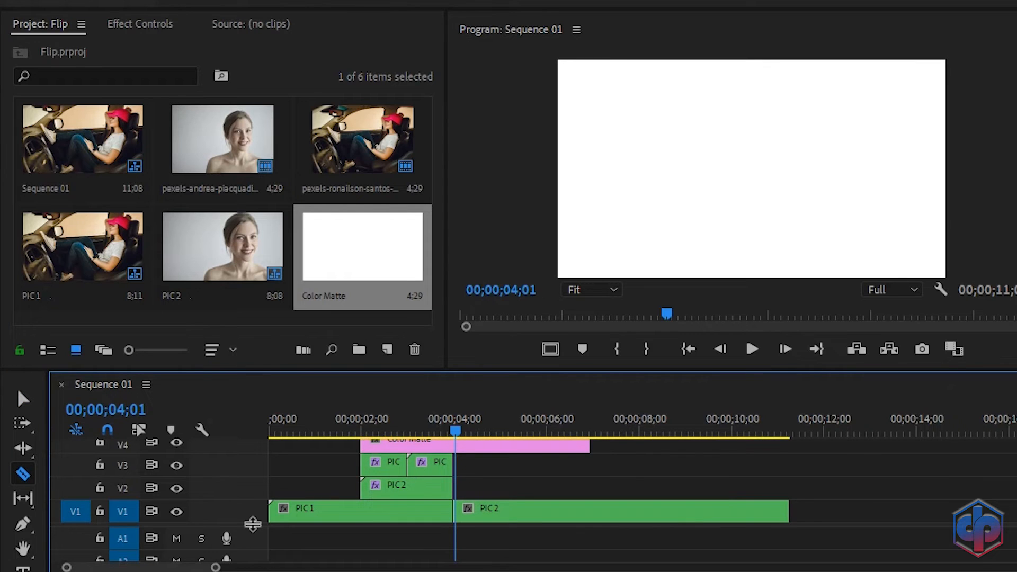
{"action": "left_click_drag", "start_coordinate": [252, 525], "coordinate": [251, 545]}
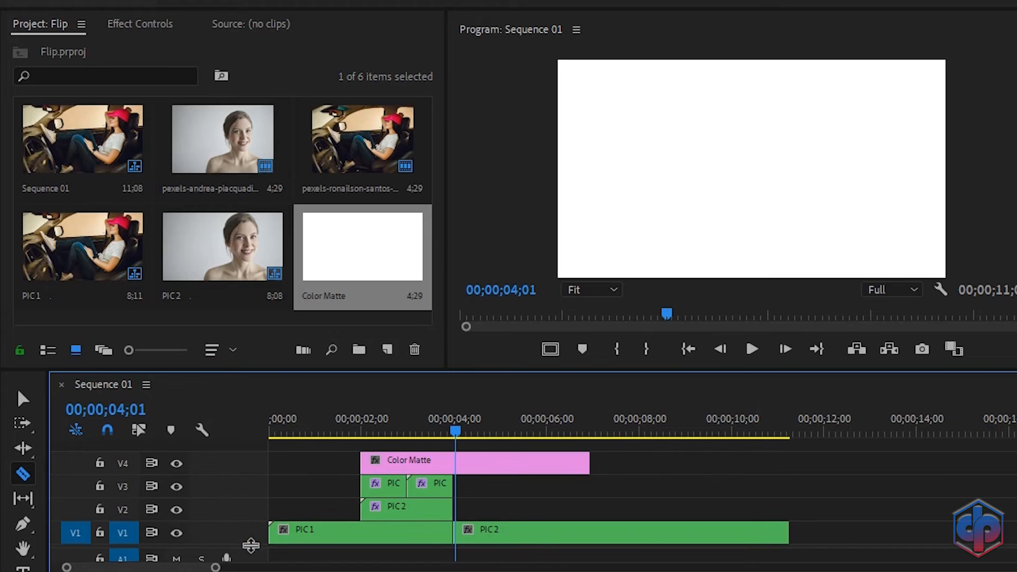
{"action": "left_click", "coordinate": [416, 418]}
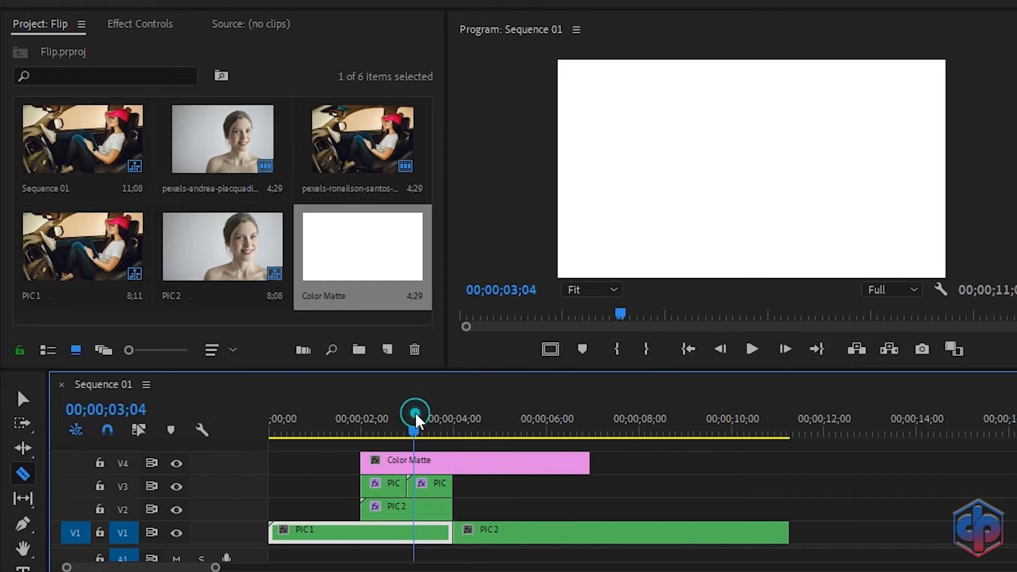
{"action": "left_click", "coordinate": [453, 461]}
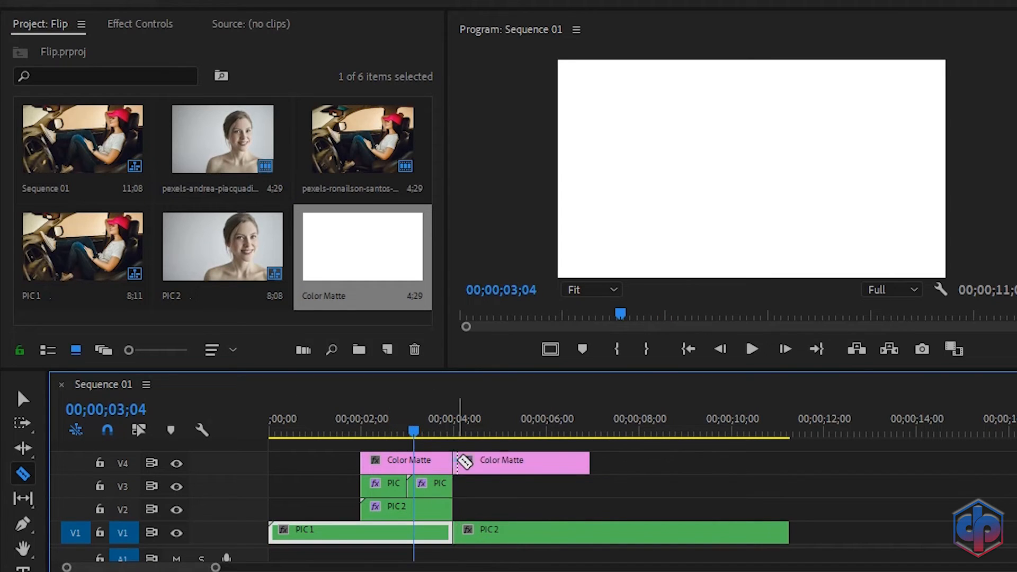
{"action": "key", "text": "v"}
{"action": "left_click", "coordinate": [539, 465]}
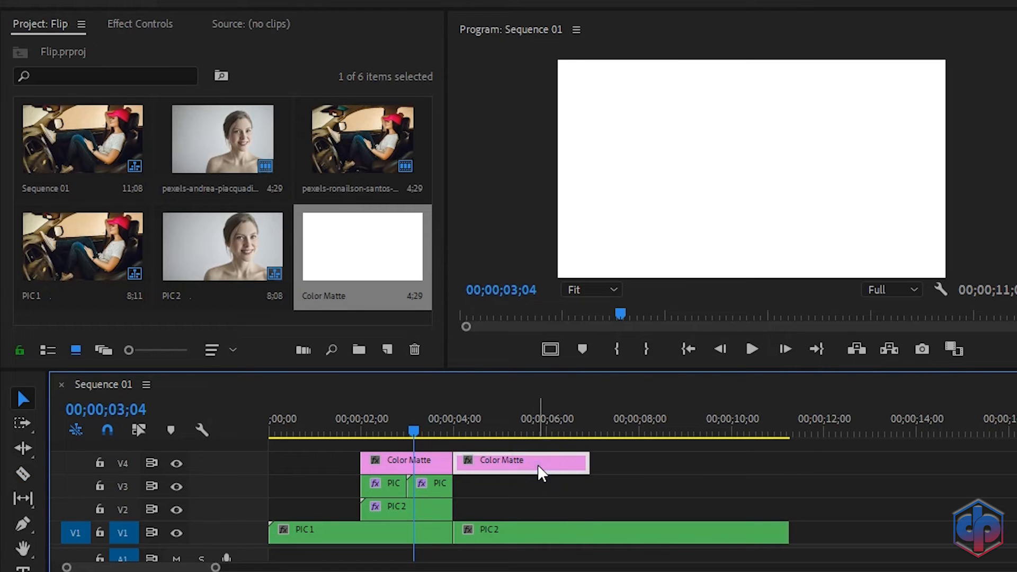
{"action": "key", "text": "Delete"}
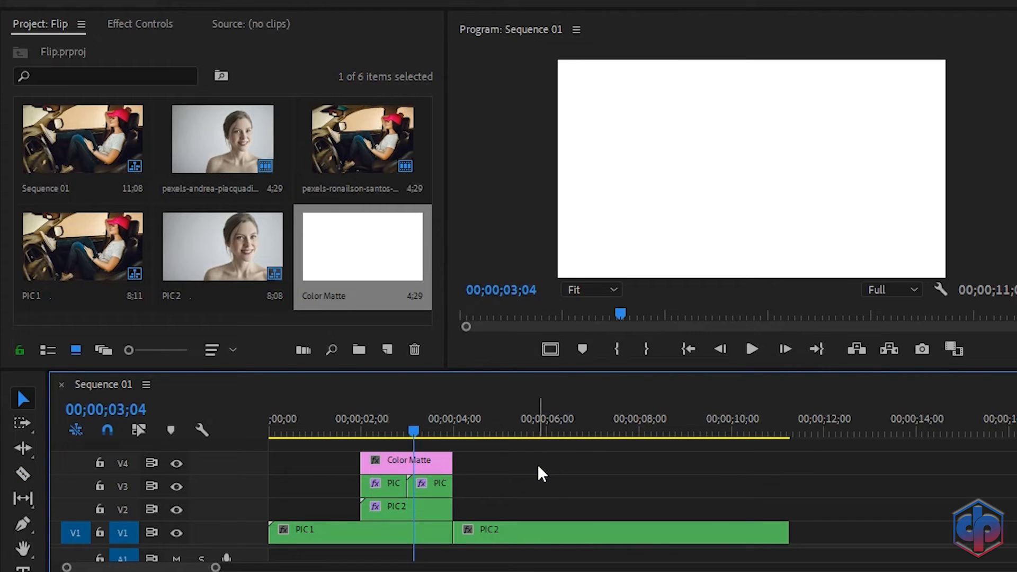
{"action": "key", "text": "BackSpace"}
{"action": "key", "text": "BackSpace"}
{"action": "key", "text": "BackSpace"}
{"action": "key", "text": "BackSpace"}
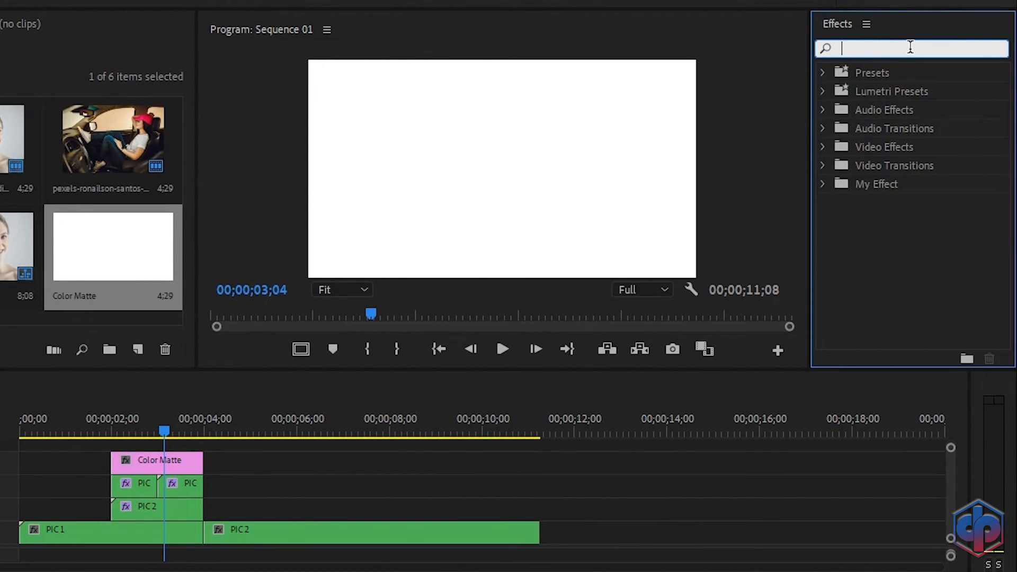
Step: Apply the Ramp effect to the Color Matte with its start at 960, 540
{"action": "type", "text": "ramp"}
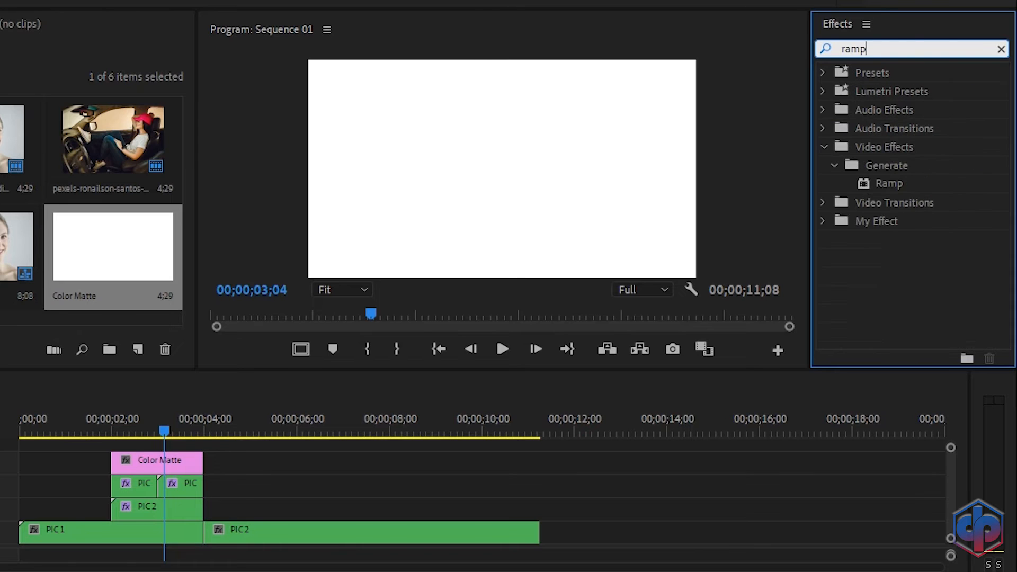
{"action": "left_click_drag", "start_coordinate": [889, 183], "coordinate": [185, 463]}
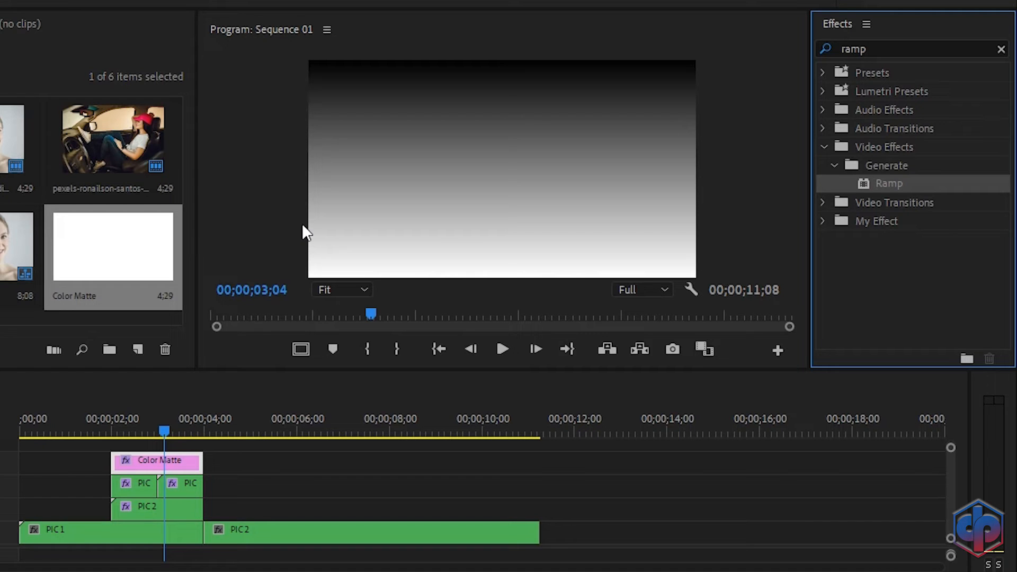
{"action": "left_click", "coordinate": [41, 25]}
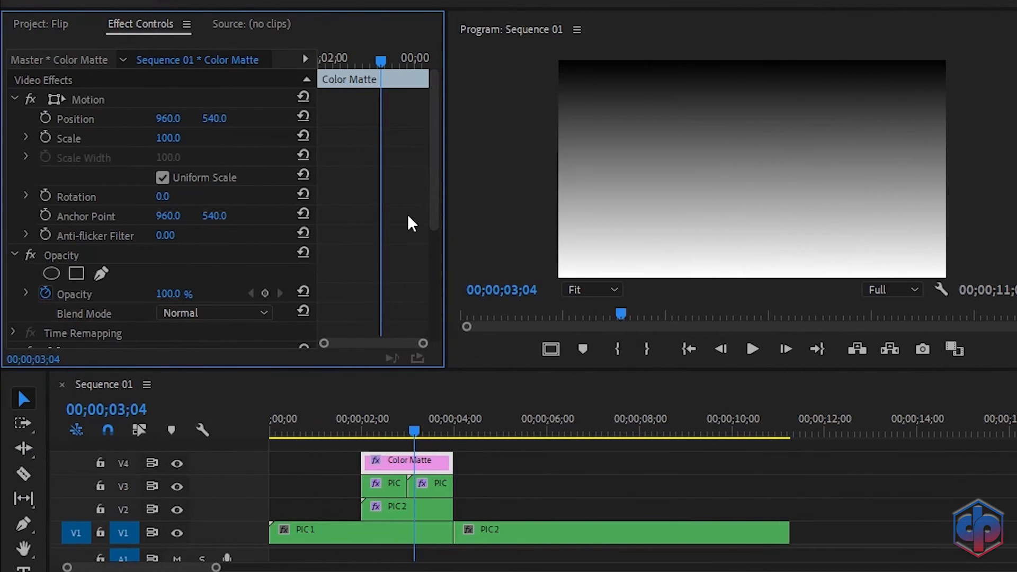
{"action": "scroll", "coordinate": [356, 173], "scroll_direction": "down", "scroll_amount": 6}
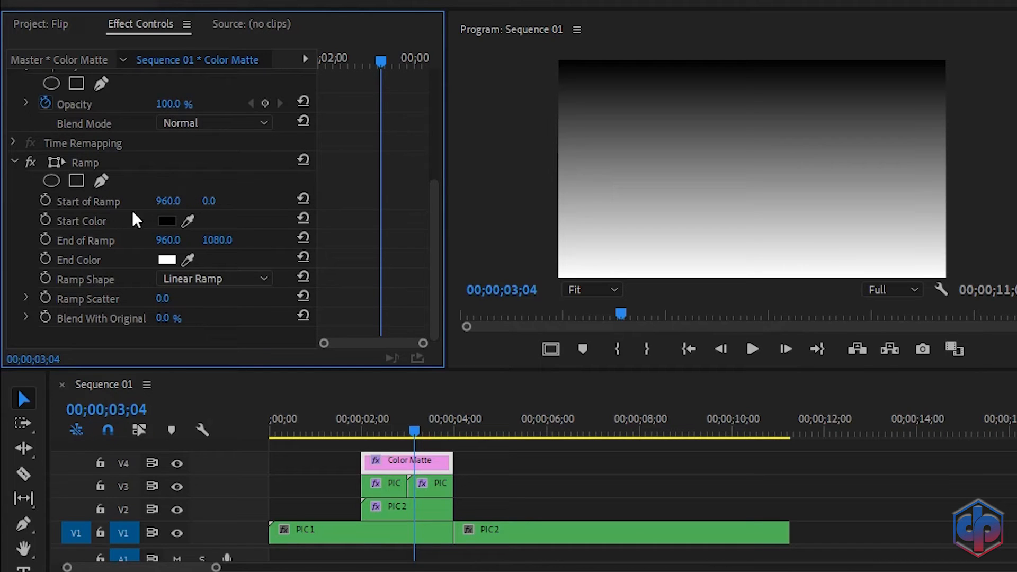
{"action": "left_click", "coordinate": [99, 200]}
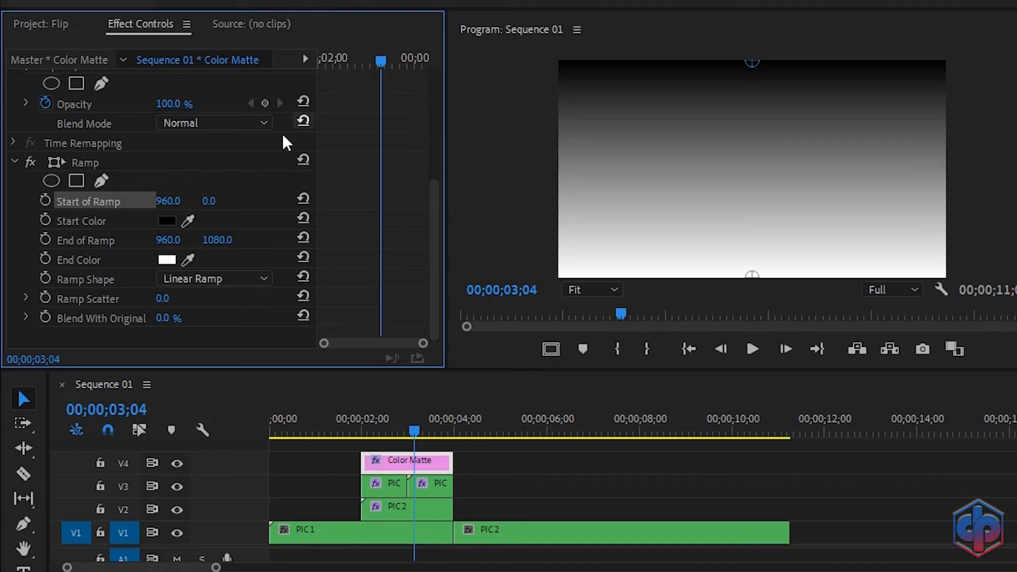
{"action": "left_click", "coordinate": [208, 203]}
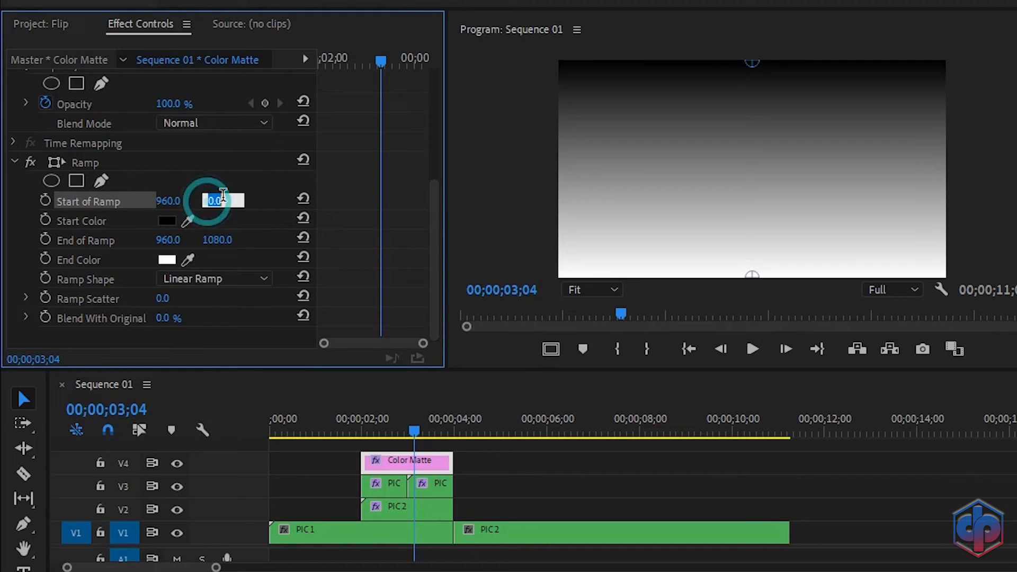
{"action": "type", "text": "540"}
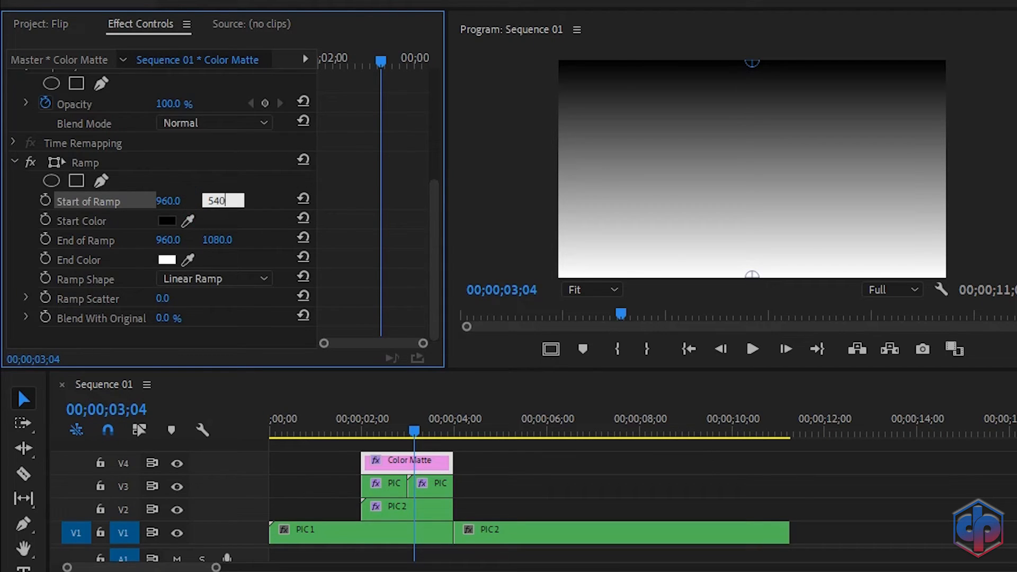
{"action": "key", "text": "Return"}
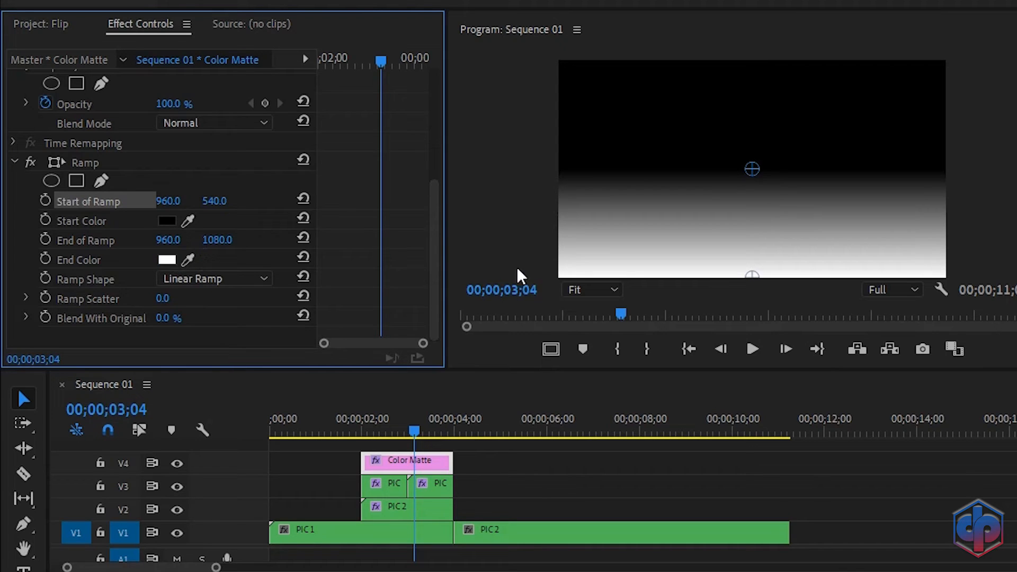
Step: Move the ramp's end point to 1924.6, 540 at the frame's right edge
{"action": "left_click", "coordinate": [83, 238]}
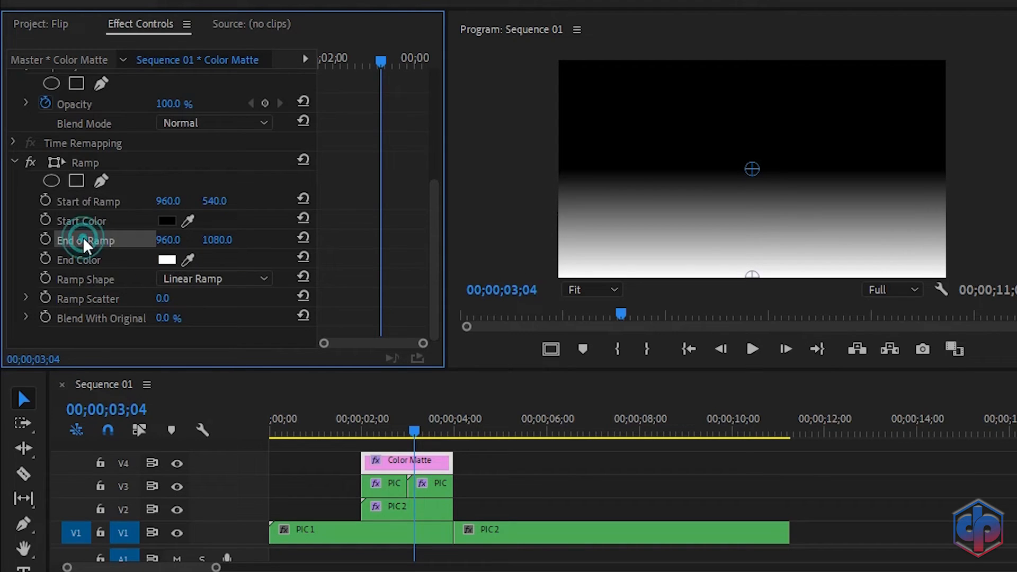
{"action": "left_click_drag", "start_coordinate": [752, 276], "coordinate": [948, 164]}
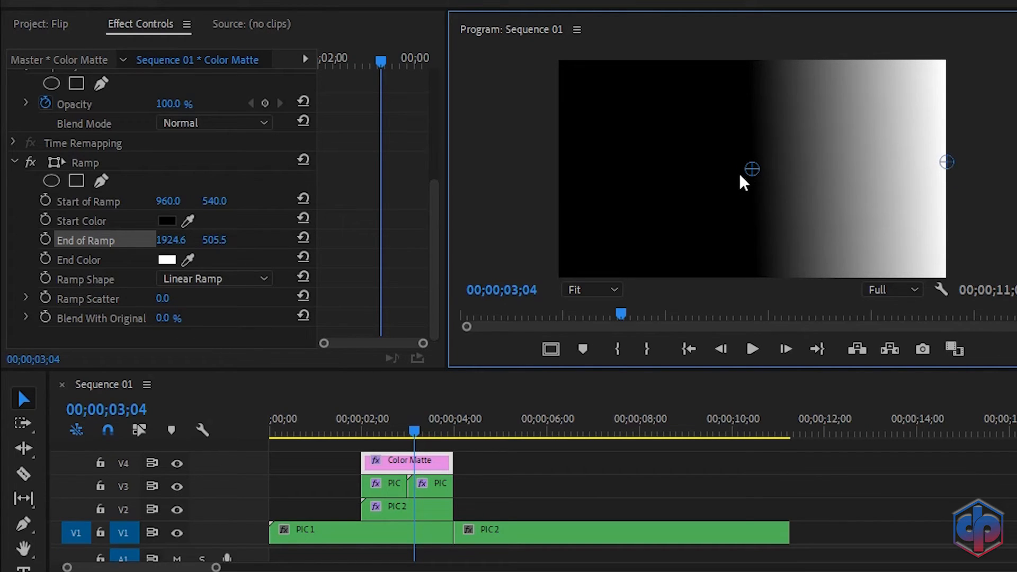
{"action": "left_click", "coordinate": [215, 240]}
{"action": "type", "text": "540"}
{"action": "key", "text": "Return"}
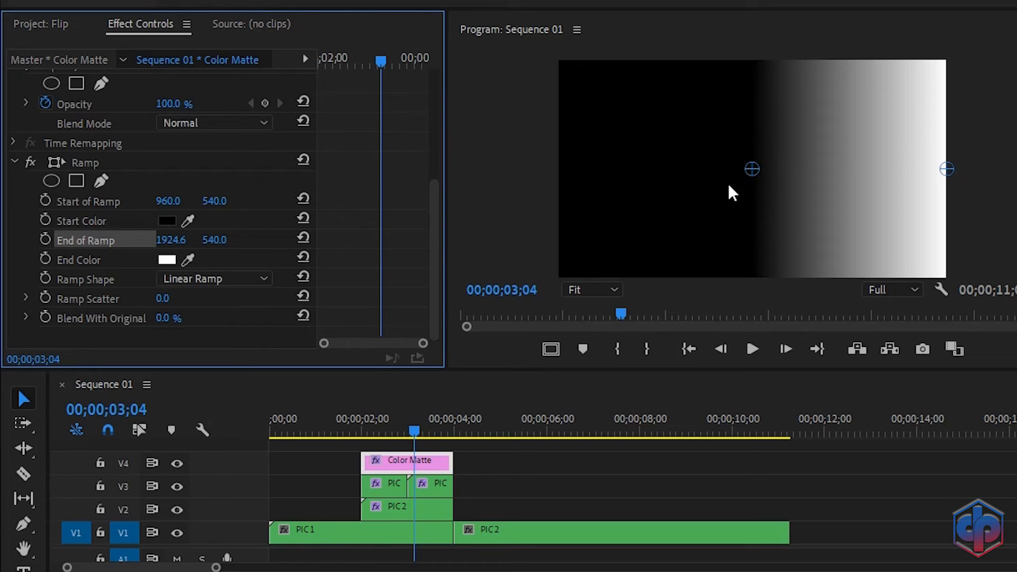
{"action": "left_click", "coordinate": [1015, 77]}
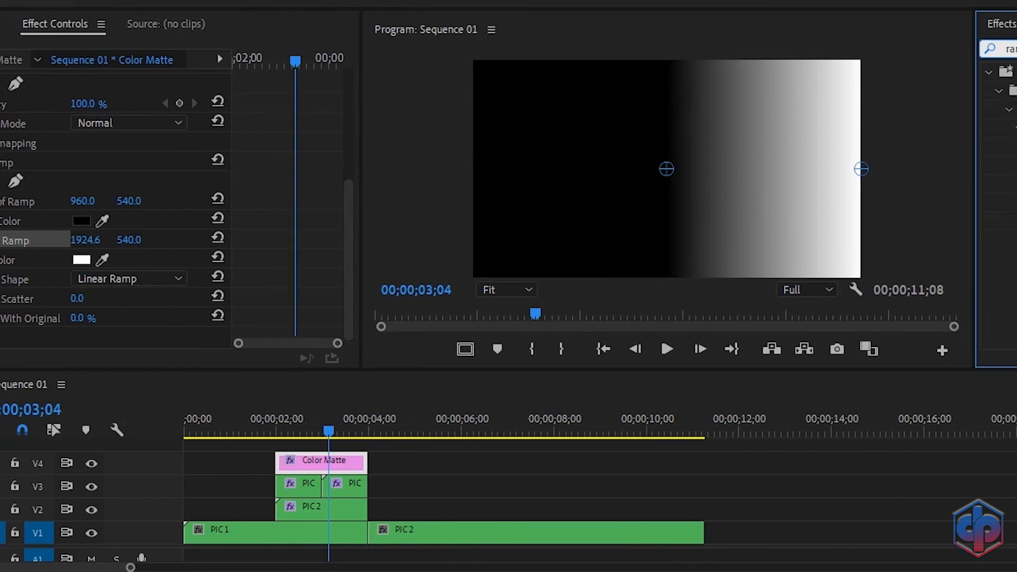
Step: Add a Crop effect to the Color Matte with Crop Left at 50%
{"action": "type", "text": "crop"}
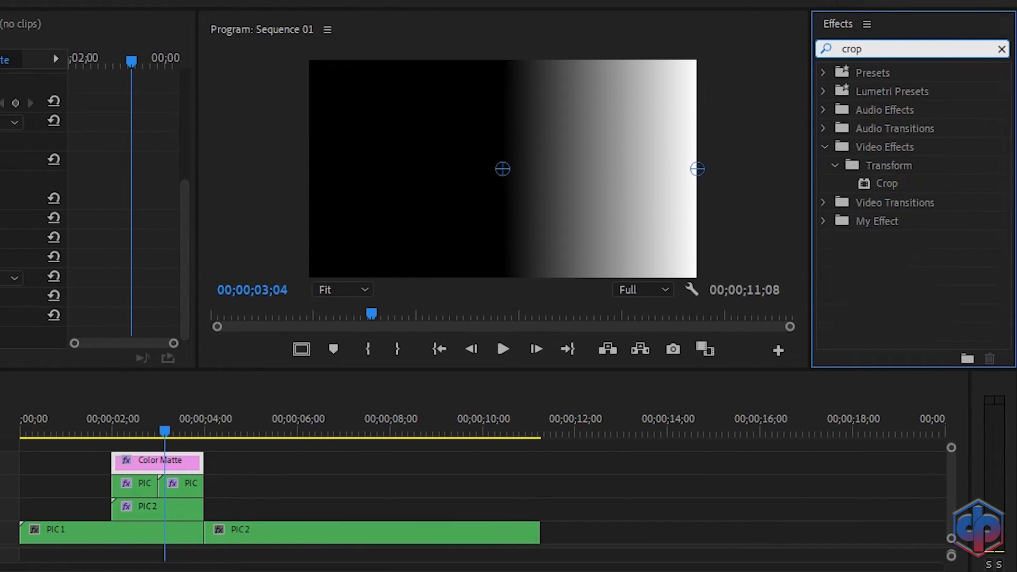
{"action": "left_click", "coordinate": [886, 185]}
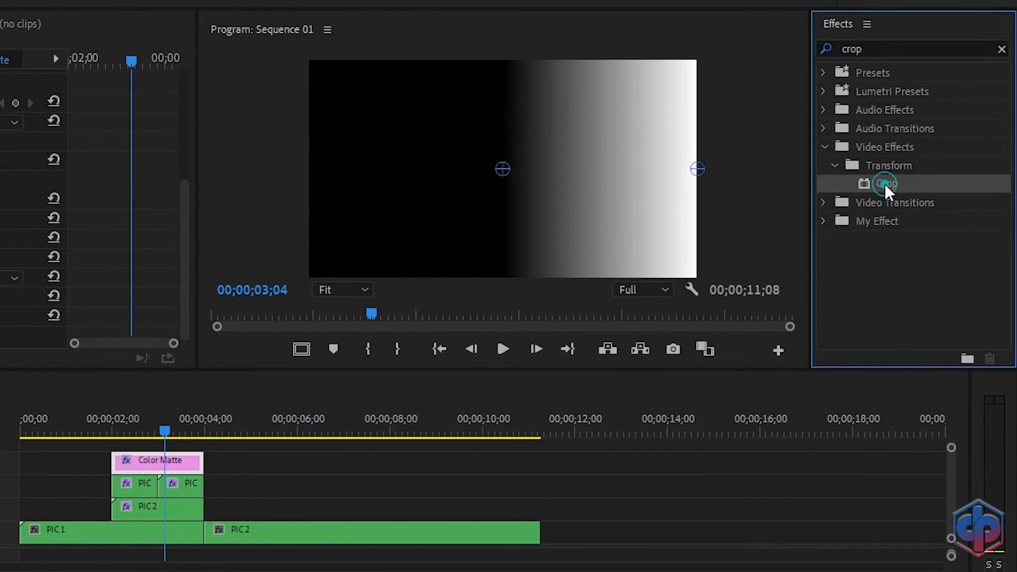
{"action": "left_click_drag", "start_coordinate": [238, 397], "coordinate": [169, 463]}
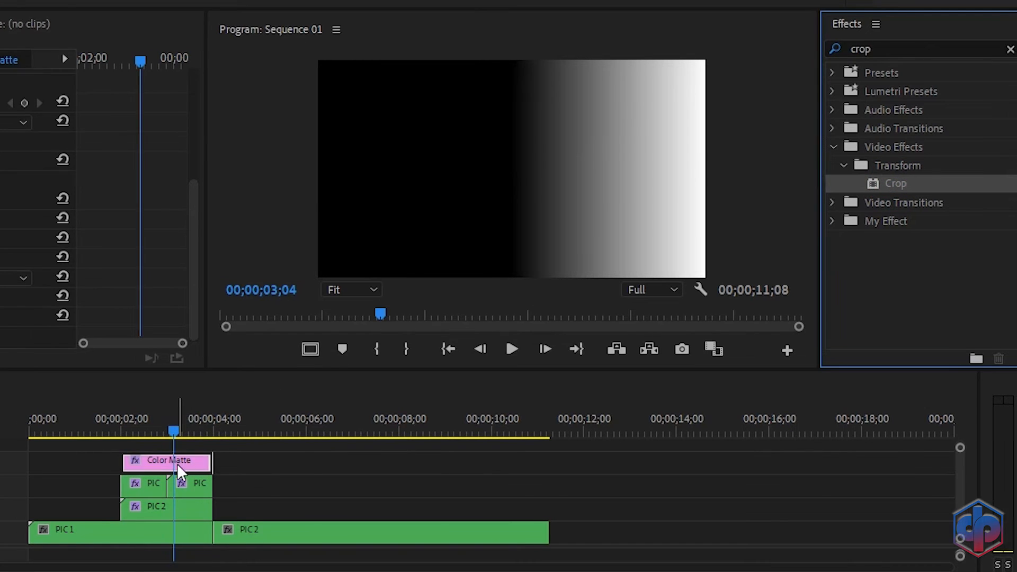
{"action": "scroll", "coordinate": [356, 186], "scroll_direction": "down", "scroll_amount": 5}
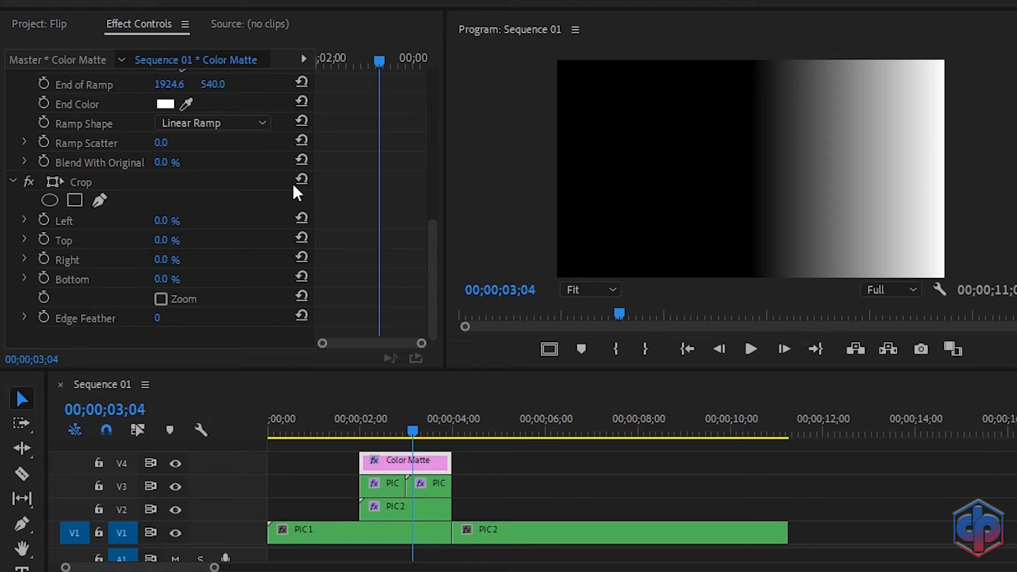
{"action": "left_click", "coordinate": [161, 221]}
{"action": "type", "text": "50"}
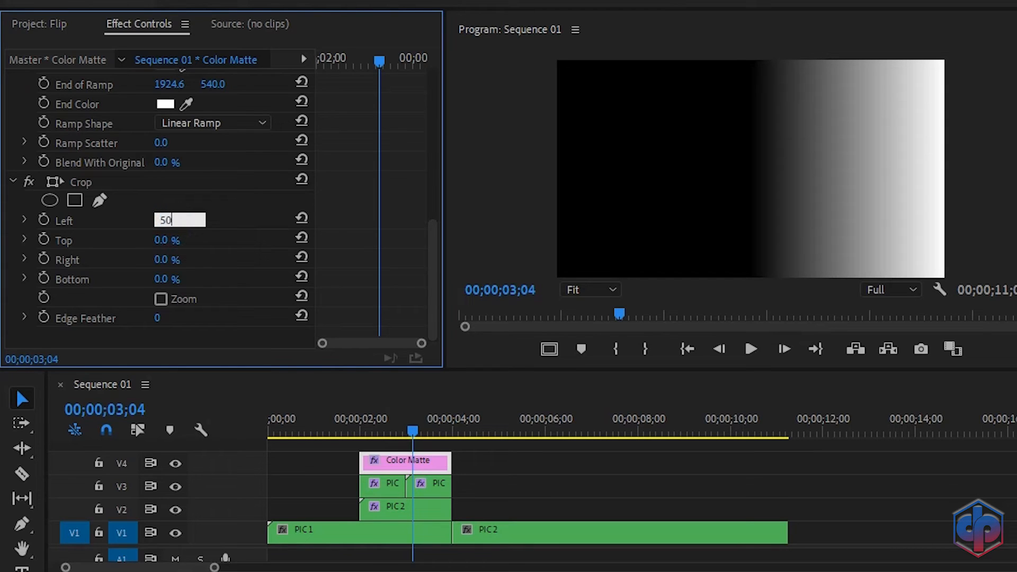
{"action": "key", "text": "Return"}
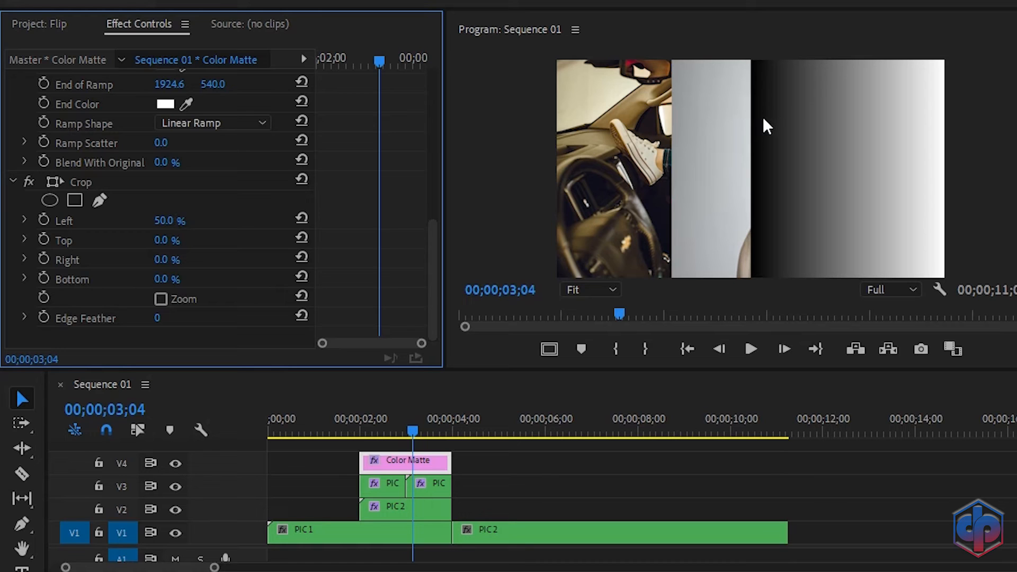
Step: Set the matte's blend mode to Multiply and keyframe its Opacity at 0% at 02;00
{"action": "scroll", "coordinate": [364, 203], "scroll_direction": "up", "scroll_amount": 6}
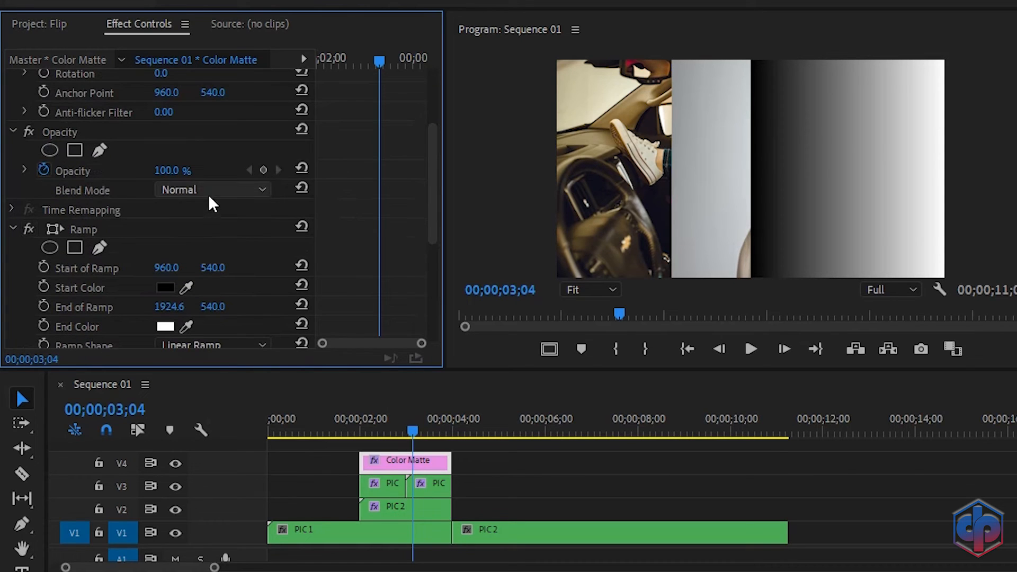
{"action": "left_click", "coordinate": [209, 193]}
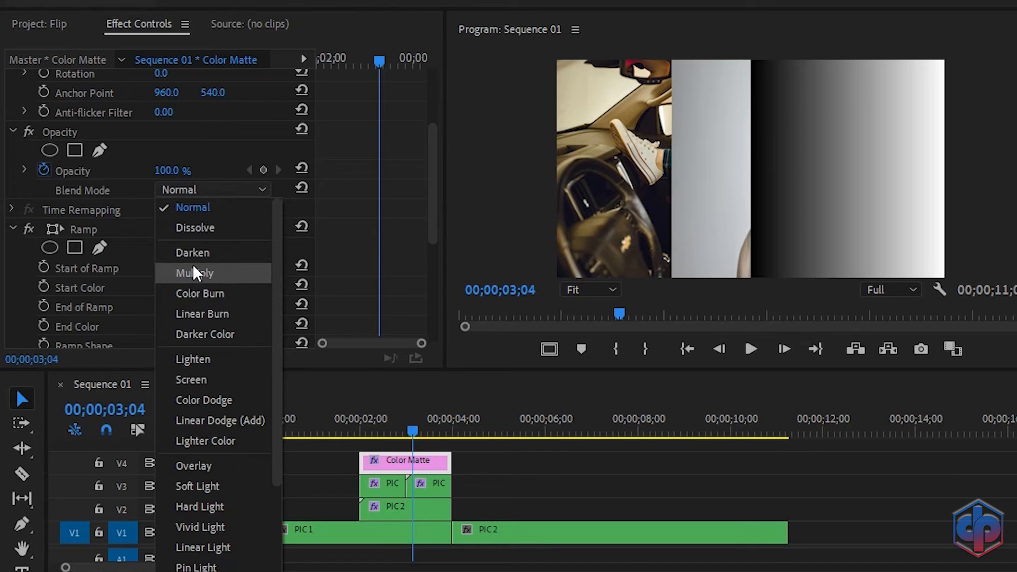
{"action": "left_click", "coordinate": [194, 271]}
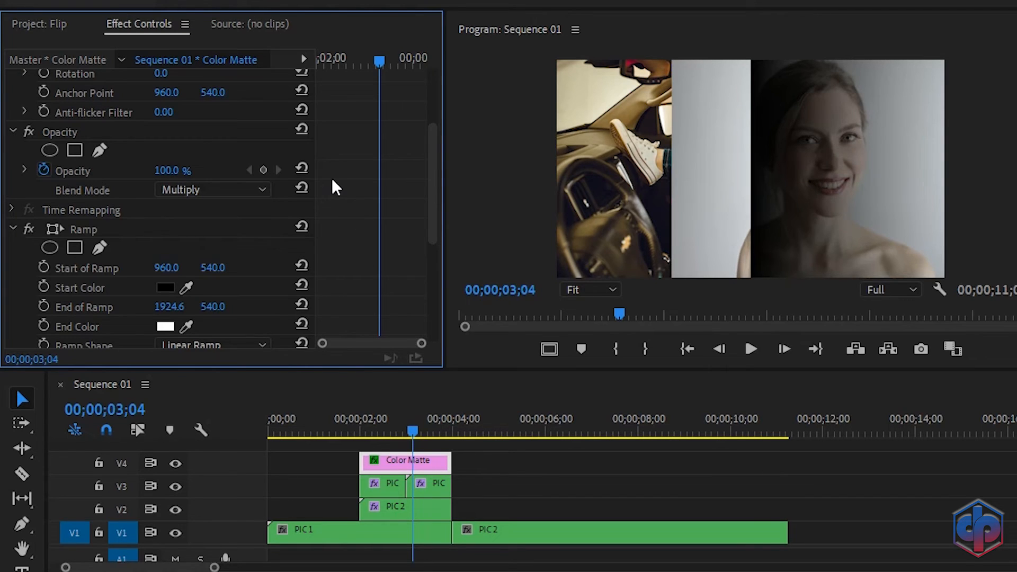
{"action": "left_click_drag", "start_coordinate": [378, 60], "coordinate": [296, 65]}
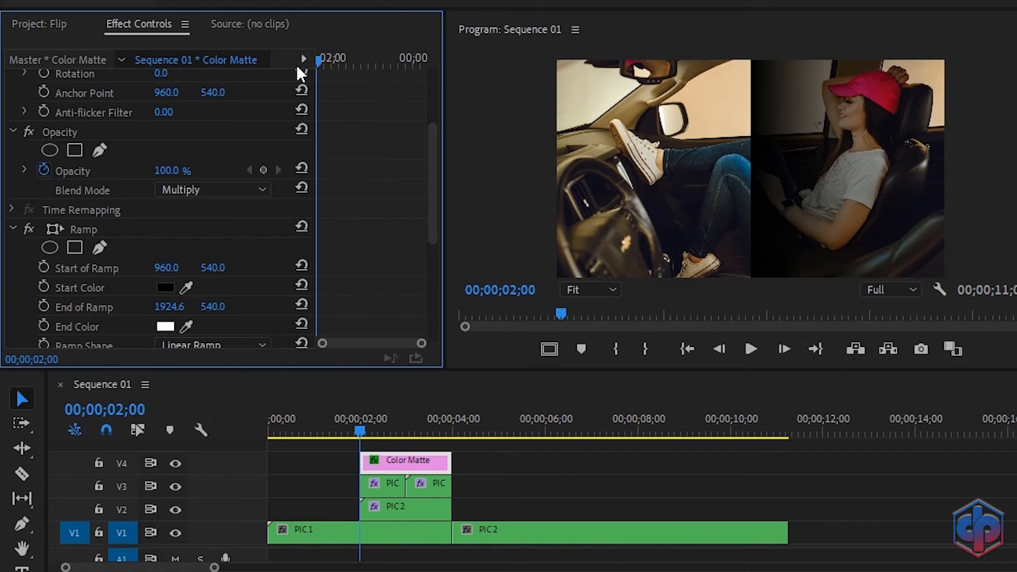
{"action": "left_click", "coordinate": [264, 170]}
{"action": "left_click_drag", "start_coordinate": [178, 172], "coordinate": [101, 172]}
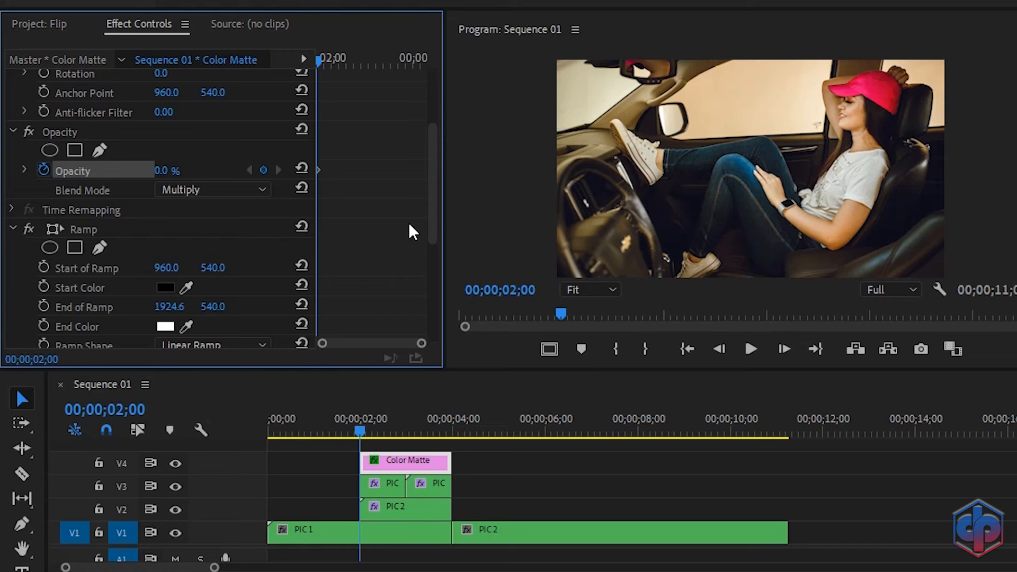
Step: Set the Color Matte opacity keyframe to 25% at 02;18
{"action": "key", "text": "shift+Right"}
{"action": "key", "text": "shift+Right"}
{"action": "key", "text": "shift+Right"}
{"action": "key", "text": "Right"}
{"action": "key", "text": "Right"}
{"action": "key", "text": "Right"}
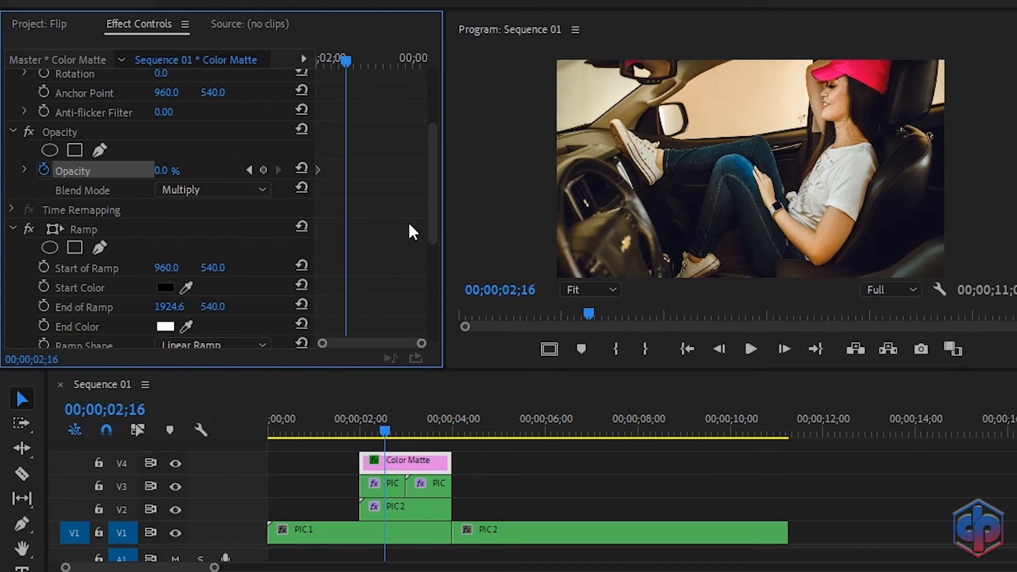
{"action": "left_click", "coordinate": [162, 171]}
{"action": "type", "text": "25"}
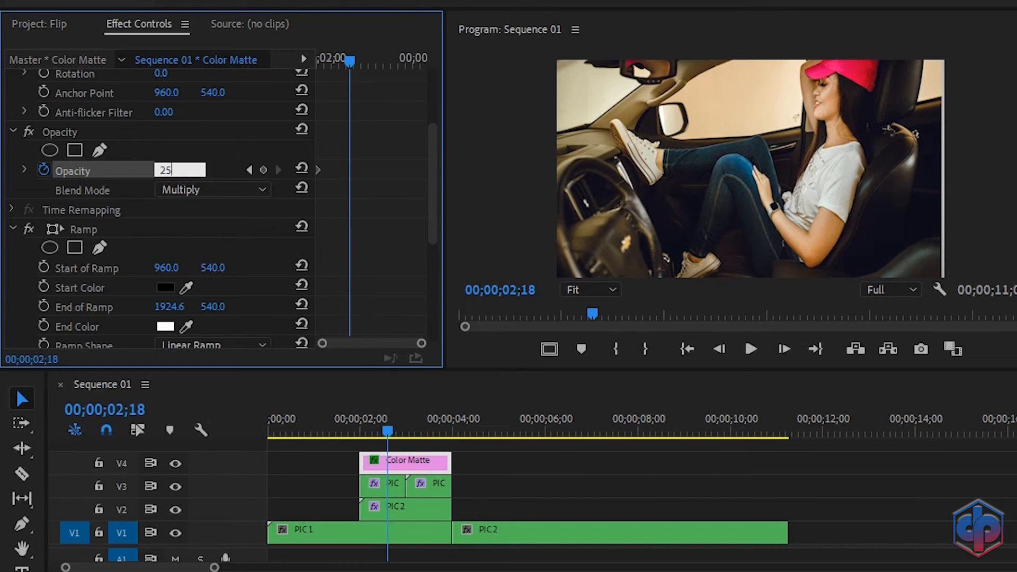
{"action": "key", "text": "Return"}
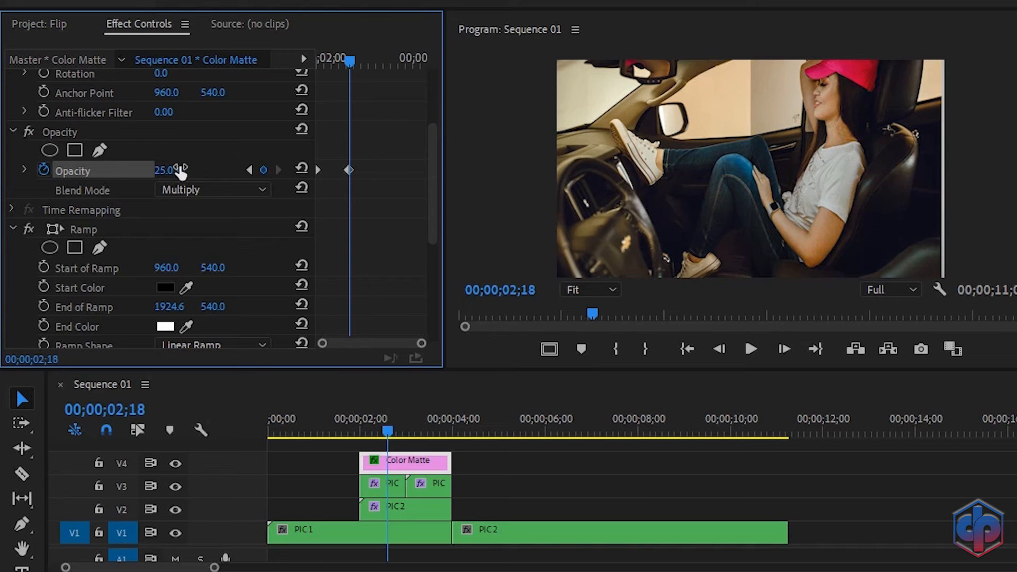
Step: Add a 0% opacity keyframe and move it to the matte's end
{"action": "left_click_drag", "start_coordinate": [352, 61], "coordinate": [371, 65]}
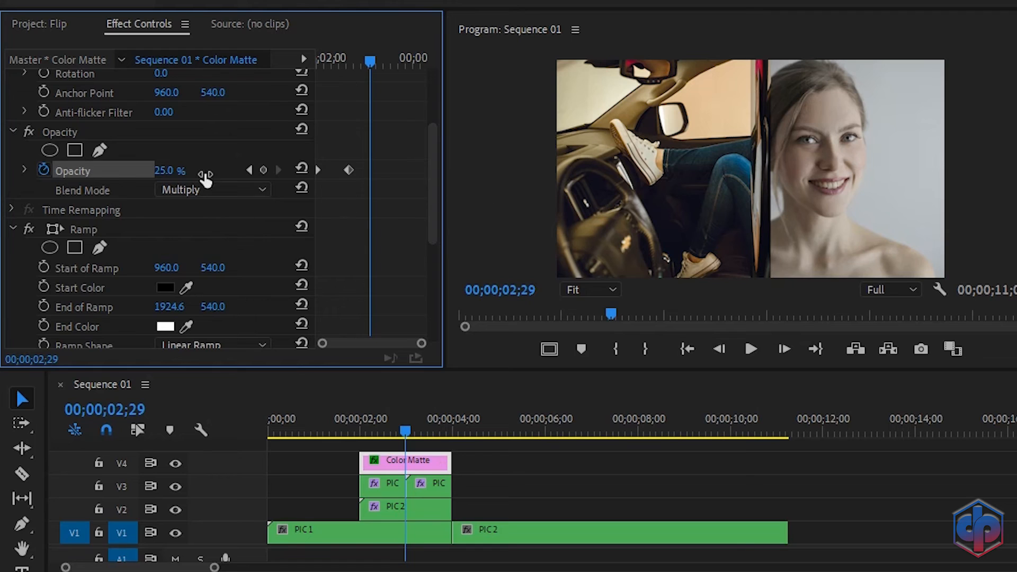
{"action": "left_click", "coordinate": [168, 170]}
{"action": "type", "text": "0"}
{"action": "key", "text": "Return"}
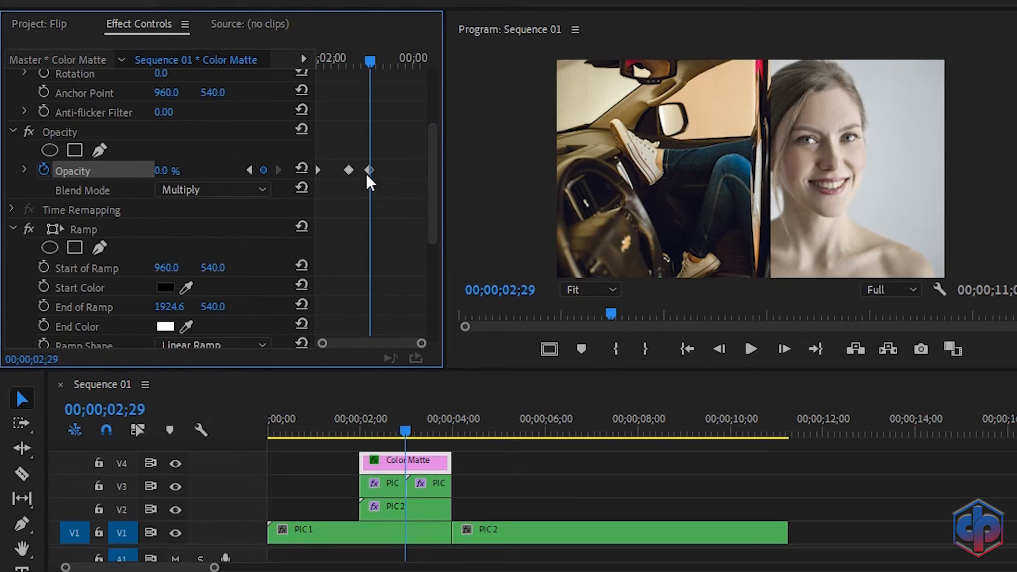
{"action": "left_click_drag", "start_coordinate": [368, 170], "coordinate": [425, 173]}
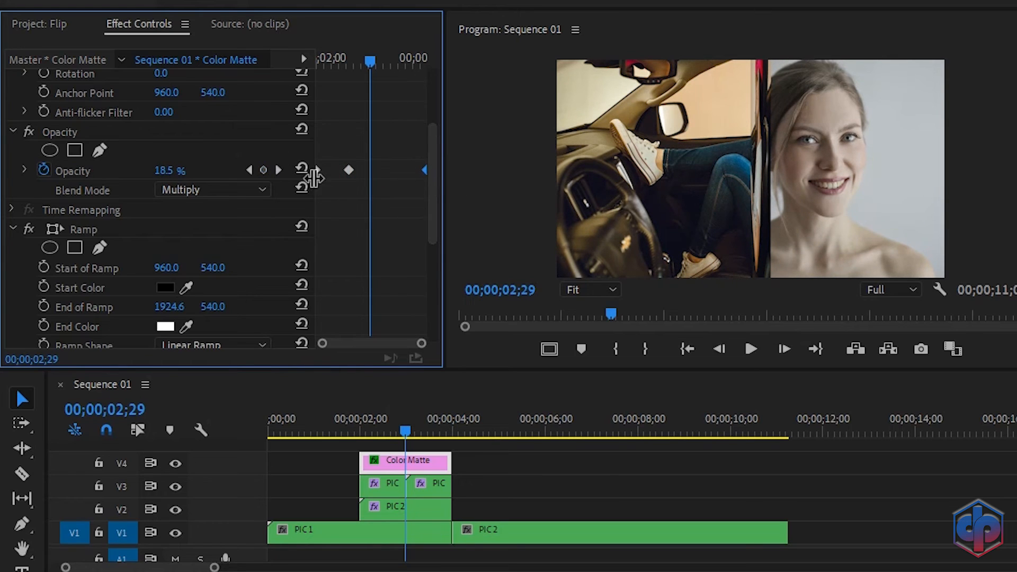
Step: Add a 10% opacity keyframe at 03;12, then play the sequence from the start
{"action": "left_click", "coordinate": [279, 170]}
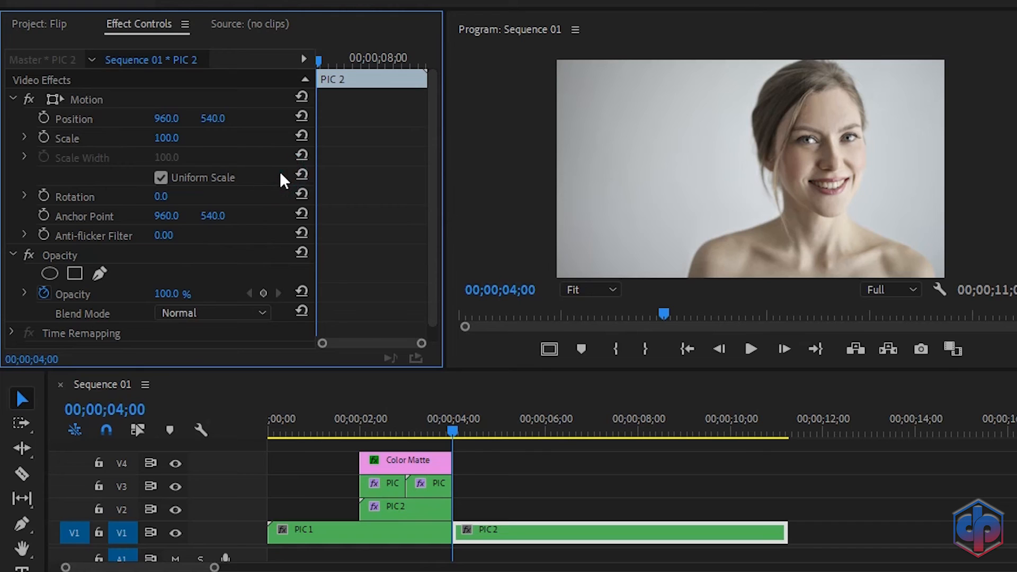
{"action": "left_click", "coordinate": [397, 457]}
{"action": "scroll", "coordinate": [391, 262], "scroll_direction": "down", "scroll_amount": 4}
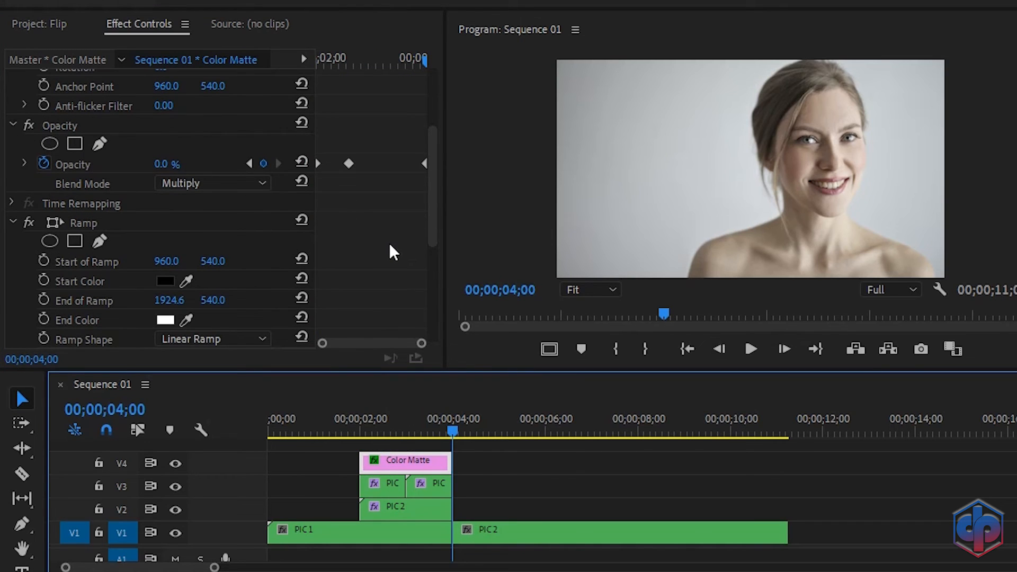
{"action": "key", "text": "Left"}
{"action": "key", "text": "Left"}
{"action": "key", "text": "Left"}
{"action": "key", "text": "Left"}
{"action": "key", "text": "Left"}
{"action": "key", "text": "Left"}
{"action": "key", "text": "Left"}
{"action": "key", "text": "Left"}
{"action": "key", "text": "Left"}
{"action": "key", "text": "Left"}
{"action": "key", "text": "Left"}
{"action": "key", "text": "Left"}
{"action": "key", "text": "Left"}
{"action": "key", "text": "Left"}
{"action": "key", "text": "Left"}
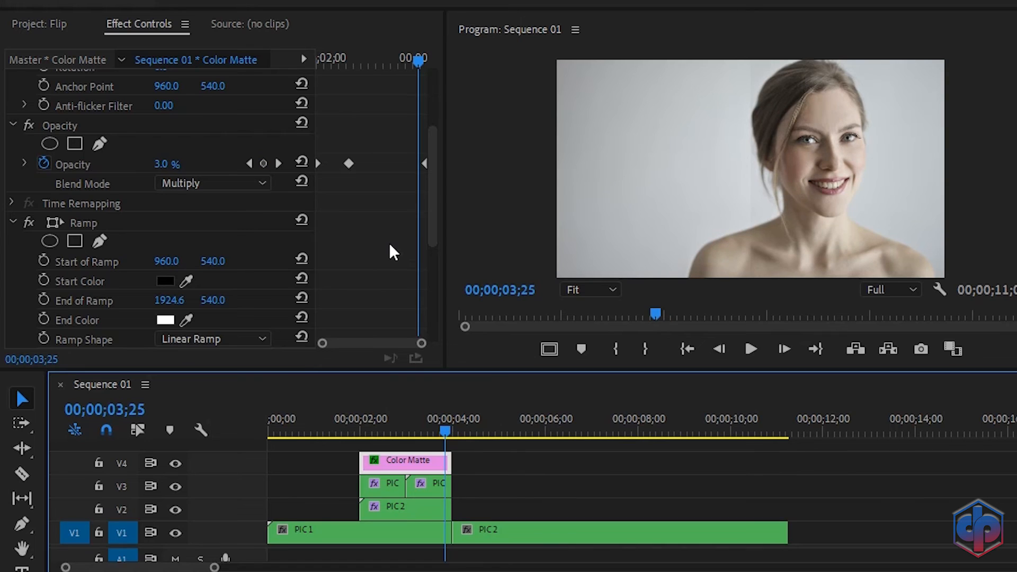
{"action": "key", "text": "Left"}
{"action": "key", "text": "Left"}
{"action": "key", "text": "Left"}
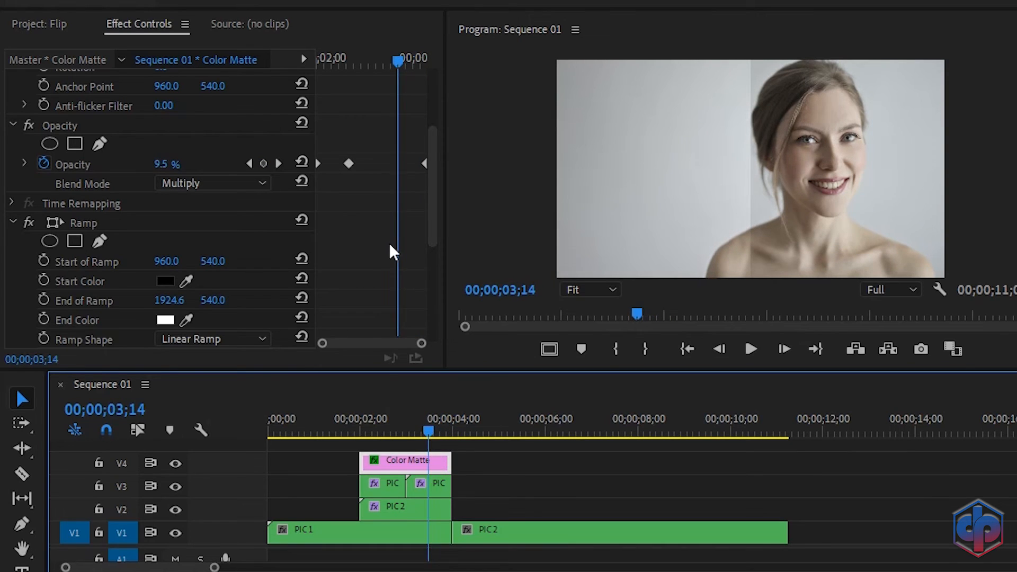
{"action": "left_click", "coordinate": [183, 165]}
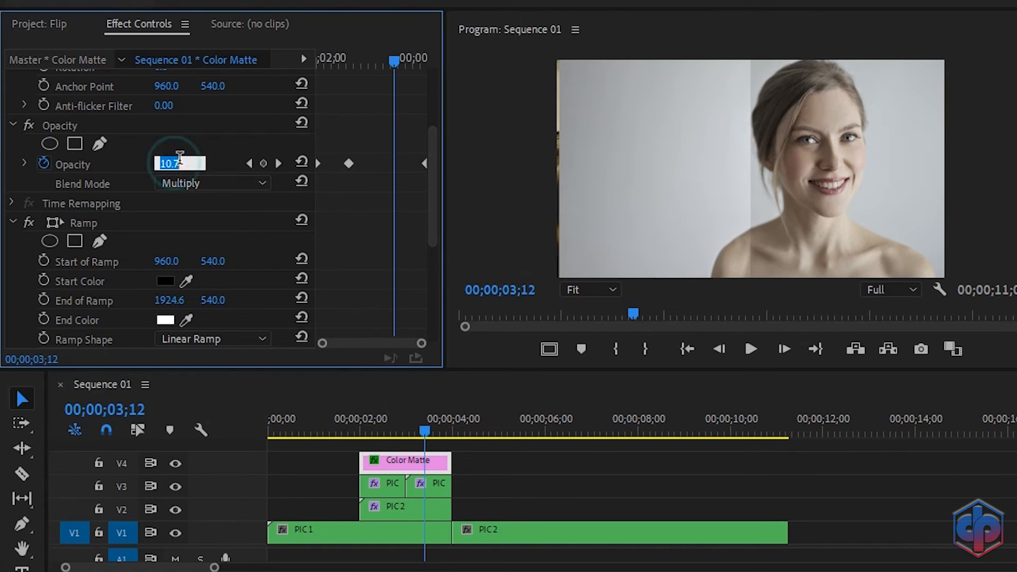
{"action": "type", "text": "10"}
{"action": "key", "text": "Return"}
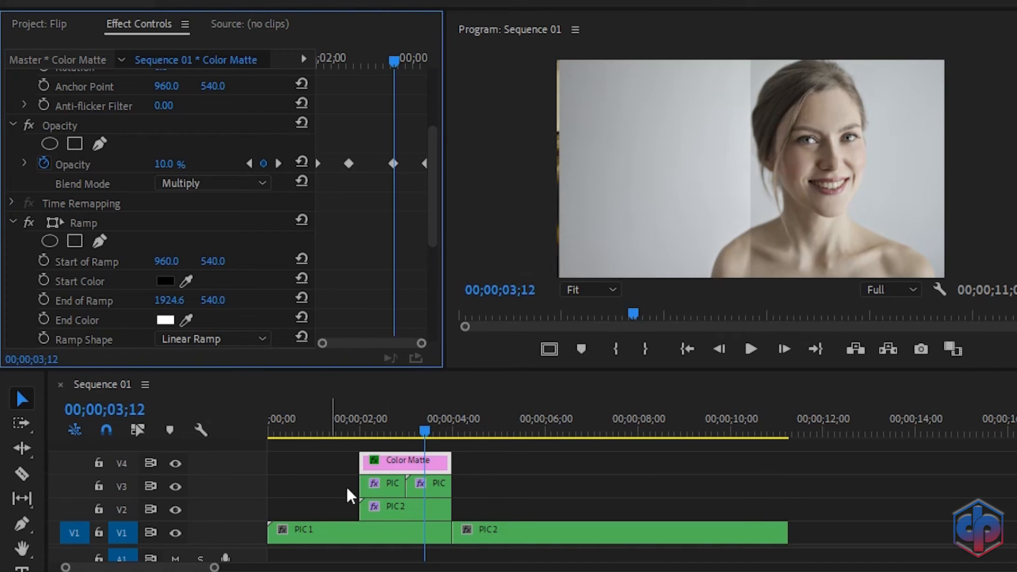
{"action": "left_click", "coordinate": [290, 432]}
{"action": "key", "text": "space"}
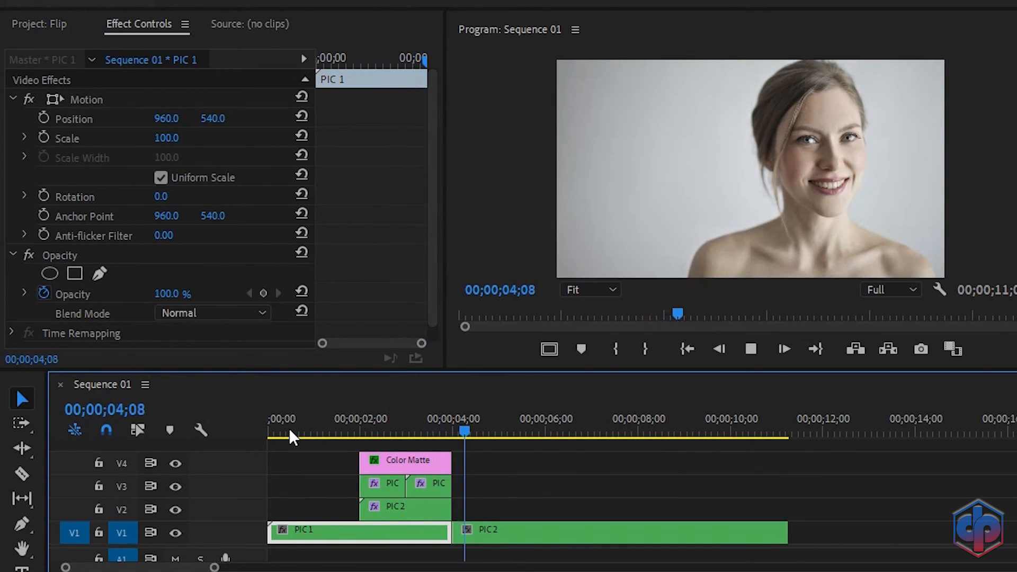
Step: Replay the flip transition from near the start, then bring up the Project: Flip bin
{"action": "key", "text": "space"}
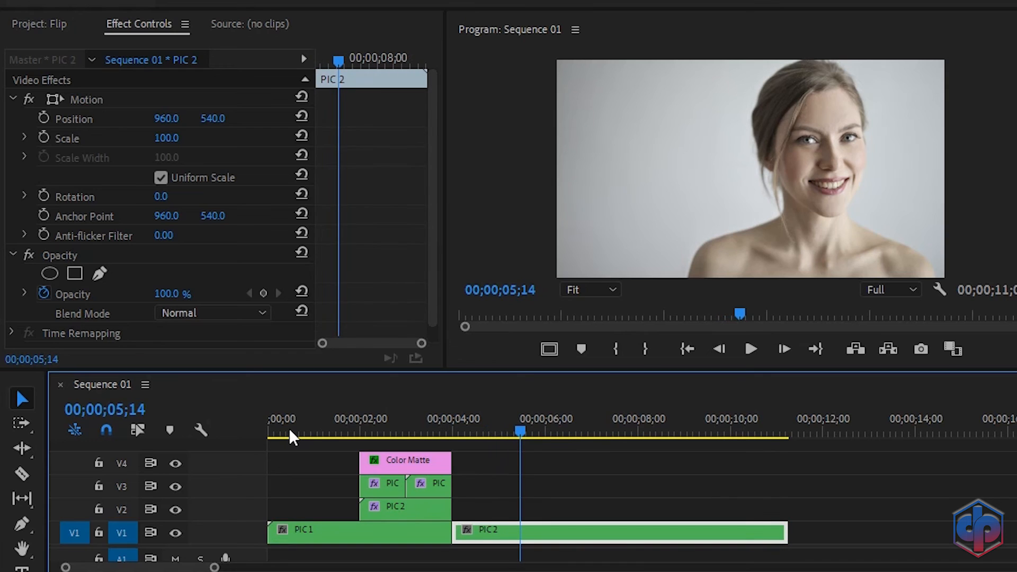
{"action": "left_click", "coordinate": [325, 418]}
{"action": "key", "text": "space"}
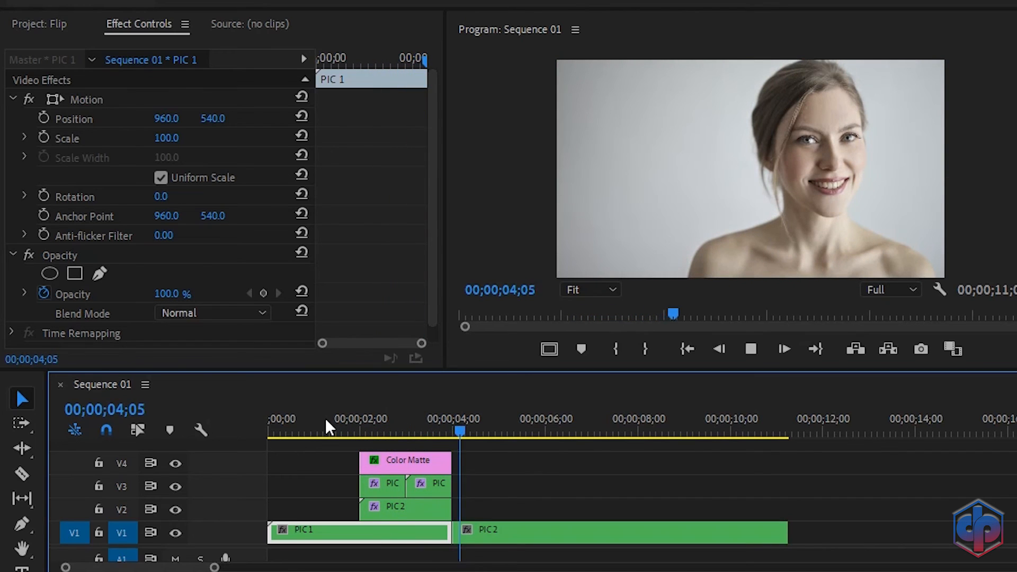
{"action": "key", "text": "space"}
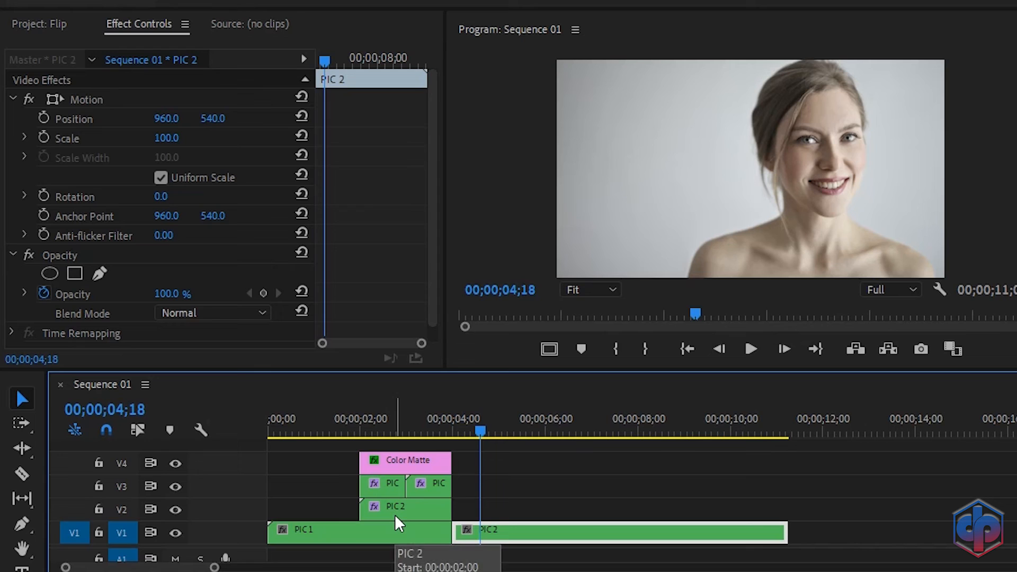
{"action": "left_click", "coordinate": [57, 24]}
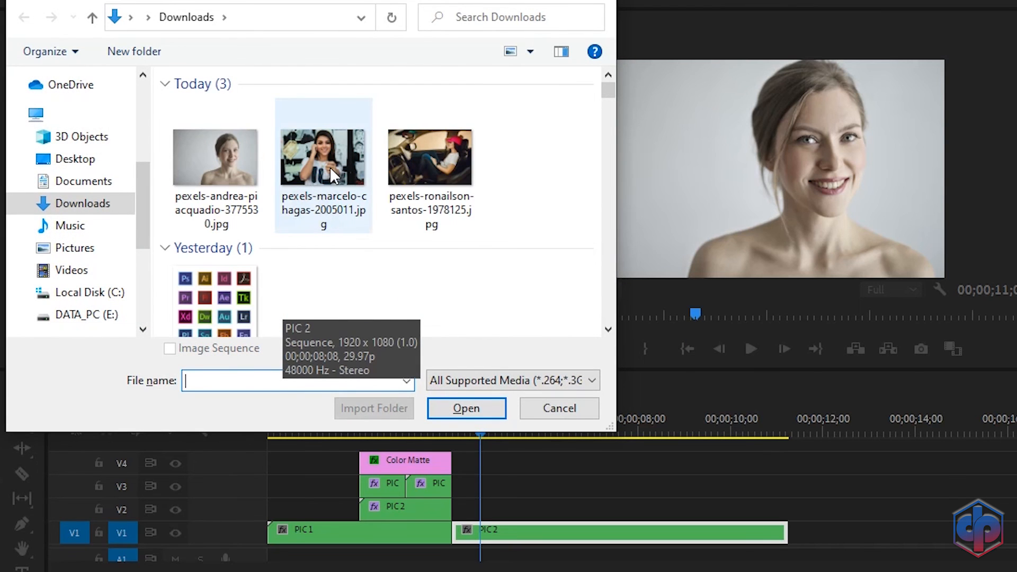
Step: Import the pexels-marcelo-chagas-2005011.jpg image into the project
{"action": "left_click", "coordinate": [330, 167]}
{"action": "double_click", "coordinate": [328, 167]}
{"action": "left_click", "coordinate": [253, 259]}
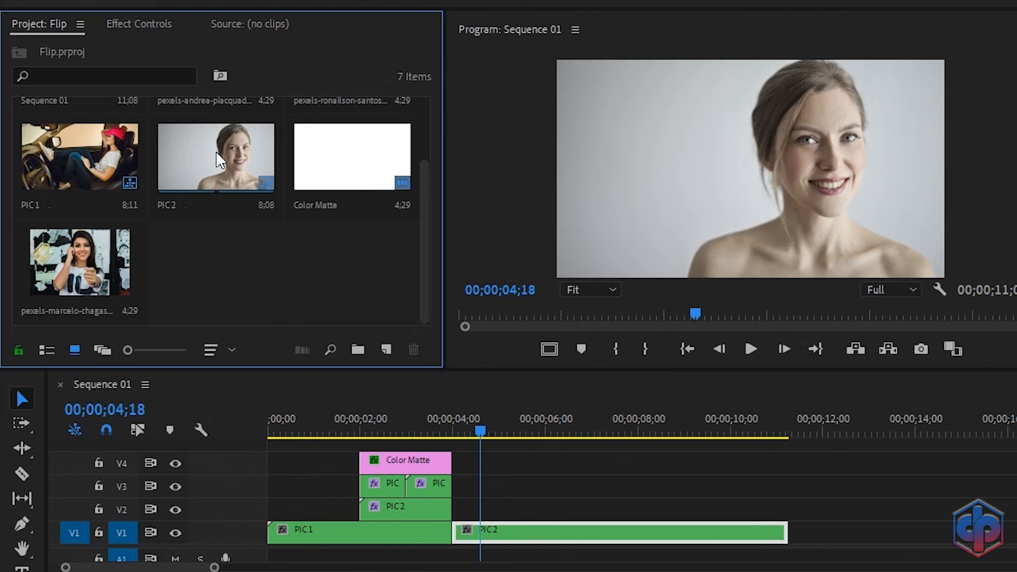
Step: In PIC 1, replace the car photo with the marcelo-chagas image, extended to about 8;15
{"action": "double_click", "coordinate": [319, 533]}
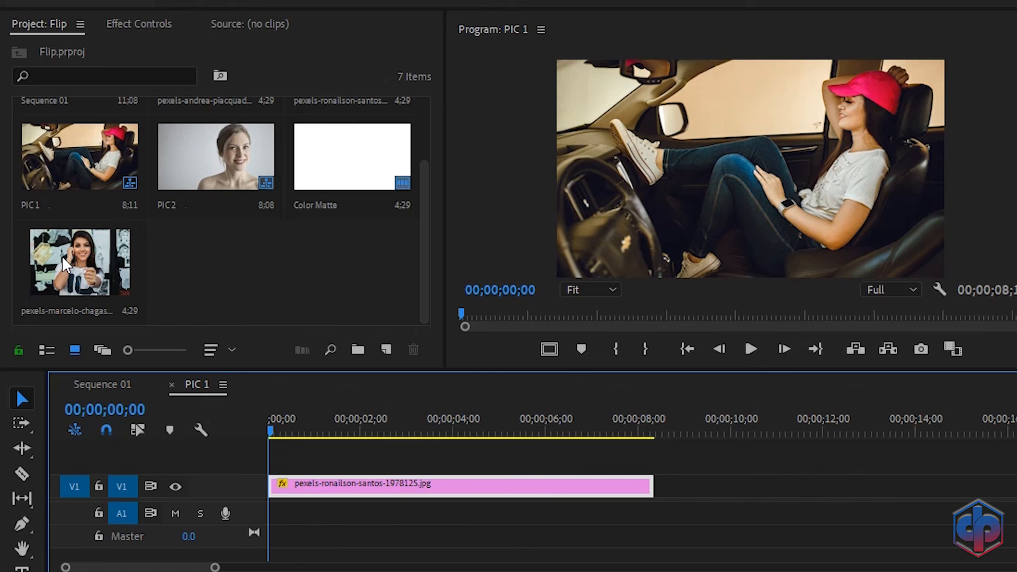
{"action": "left_click_drag", "start_coordinate": [62, 256], "coordinate": [266, 492]}
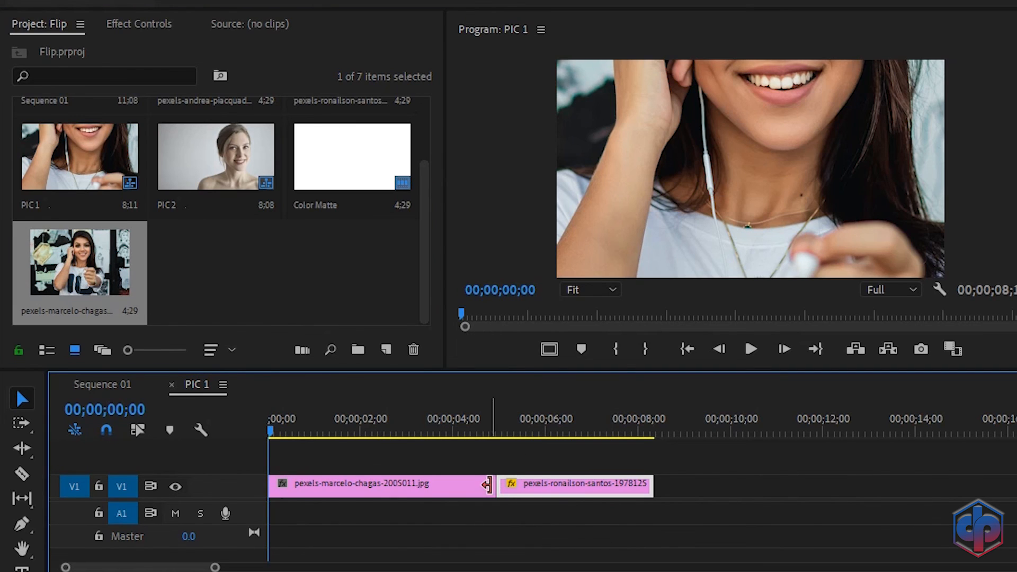
{"action": "left_click", "coordinate": [567, 494]}
{"action": "key", "text": "Delete"}
{"action": "left_click_drag", "start_coordinate": [496, 487], "coordinate": [646, 523]}
Step: Apply Scale to Frame Size to the image and raise its Scale to about 121
{"action": "left_click", "coordinate": [460, 481]}
{"action": "right_click", "coordinate": [460, 483]}
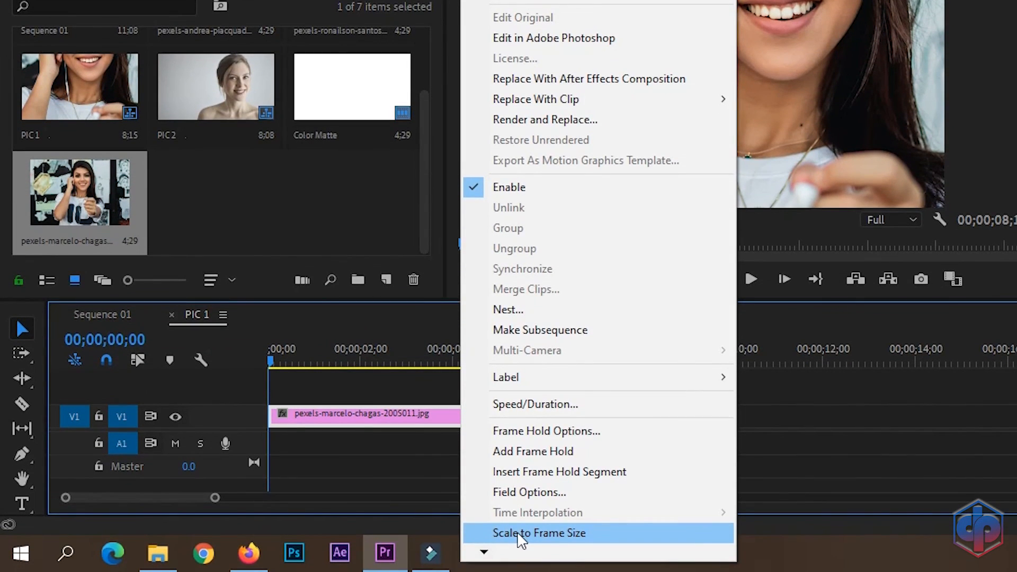
{"action": "left_click", "coordinate": [519, 533]}
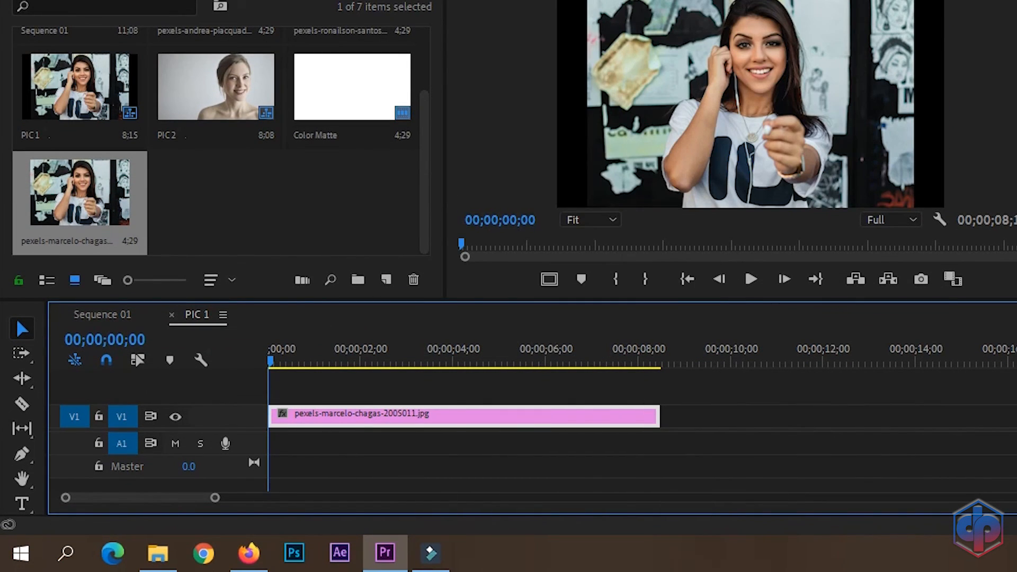
{"action": "left_click", "coordinate": [139, 14]}
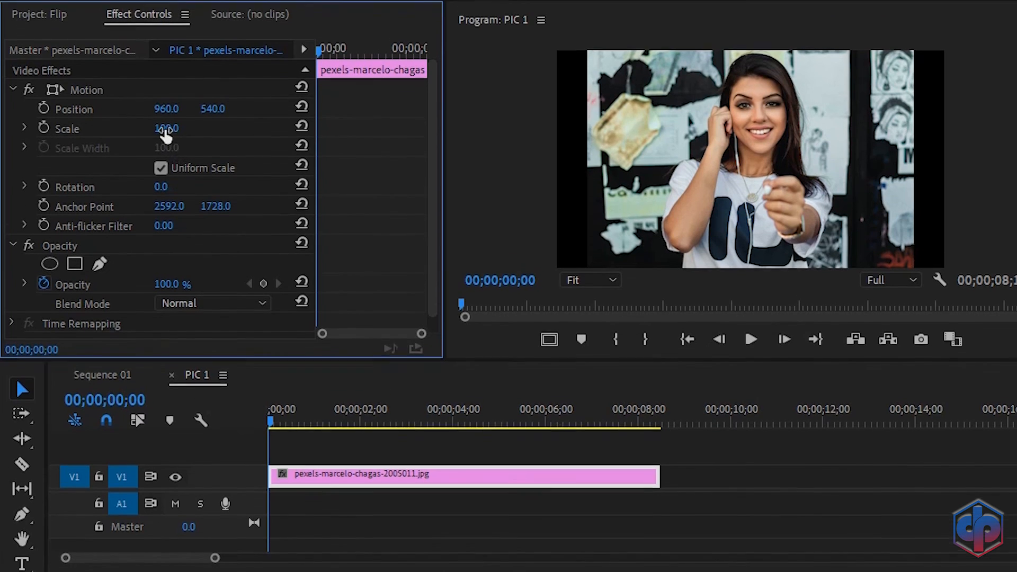
{"action": "left_click", "coordinate": [162, 66]}
{"action": "left_click_drag", "start_coordinate": [161, 138], "coordinate": [272, 118]}
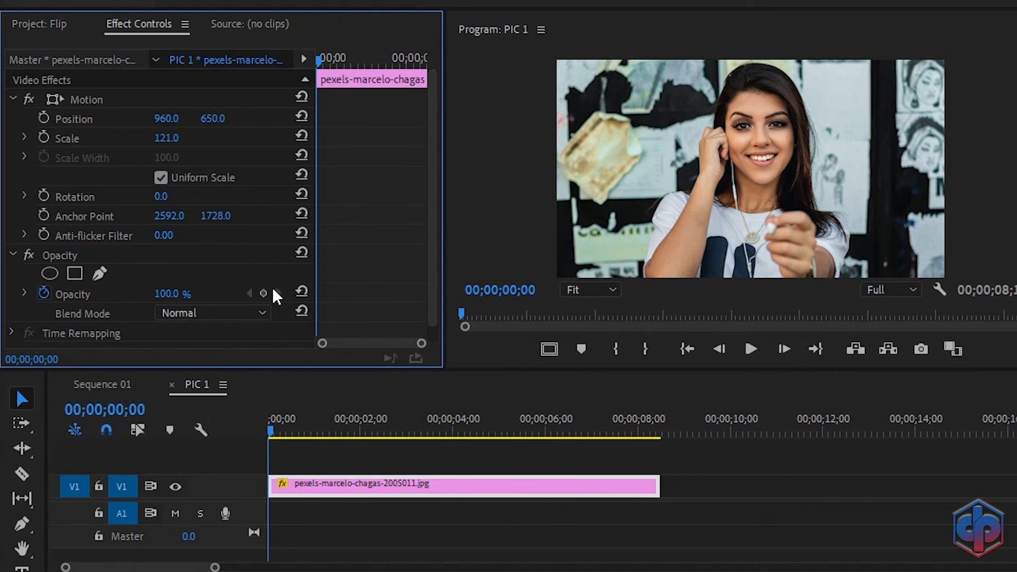
Step: Return to Sequence 01 and preview the transition with the new photo
{"action": "left_click", "coordinate": [100, 382]}
{"action": "left_click", "coordinate": [290, 430]}
{"action": "key", "text": "space"}
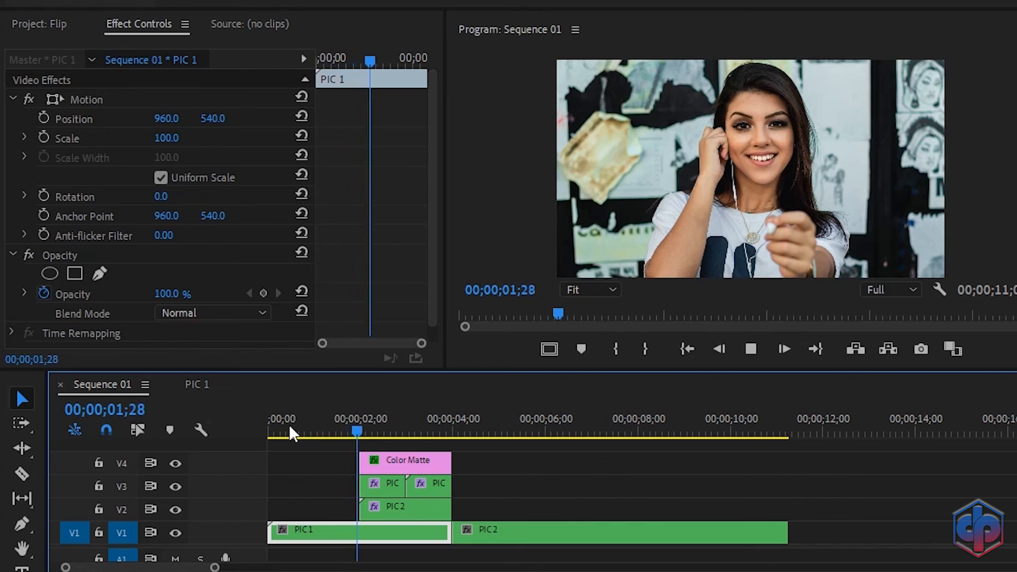
{"action": "key", "text": "space"}
{"action": "left_click", "coordinate": [320, 431]}
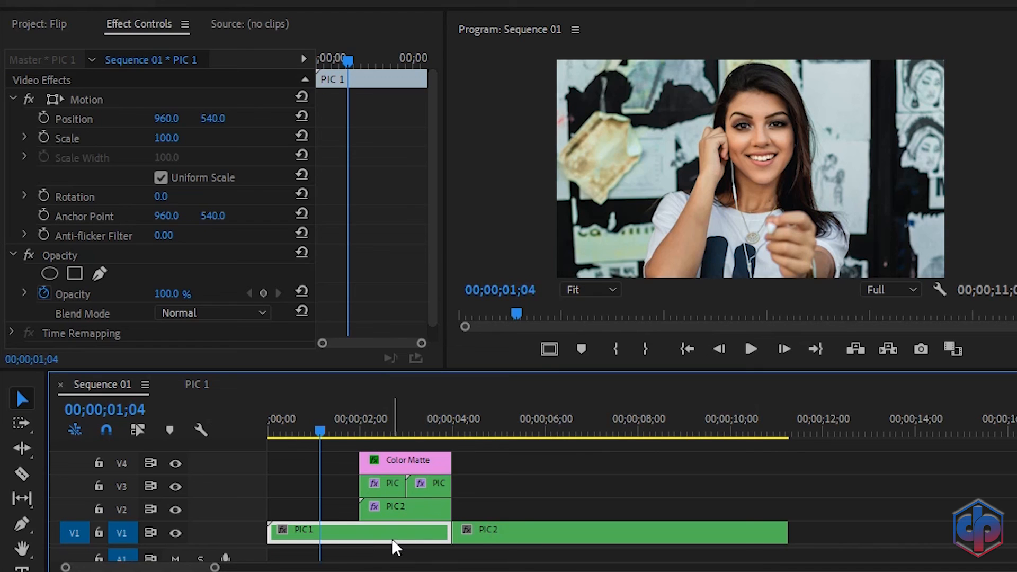
{"action": "left_click", "coordinate": [288, 420]}
{"action": "key", "text": "space"}
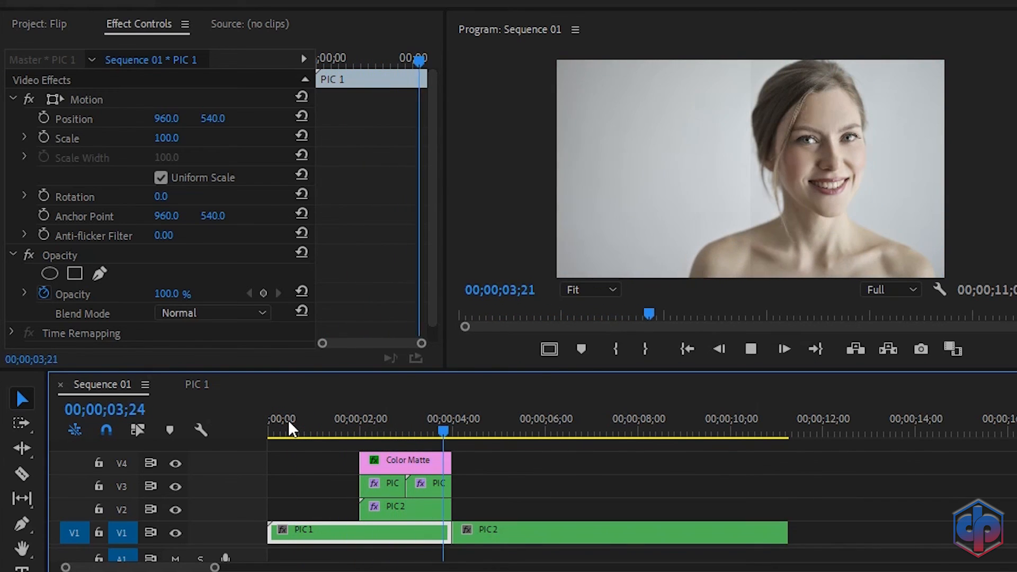
{"action": "key", "text": "space"}
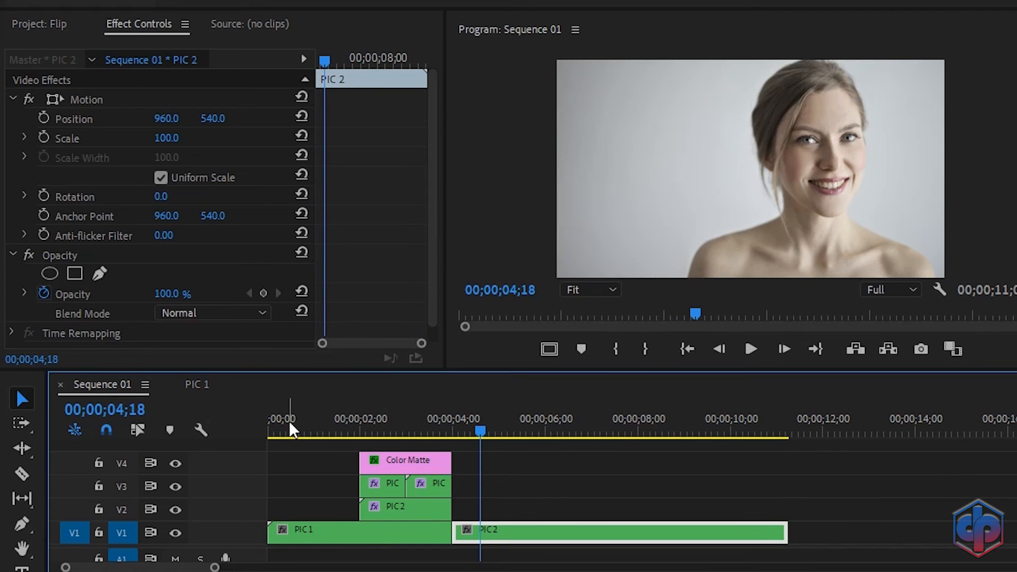